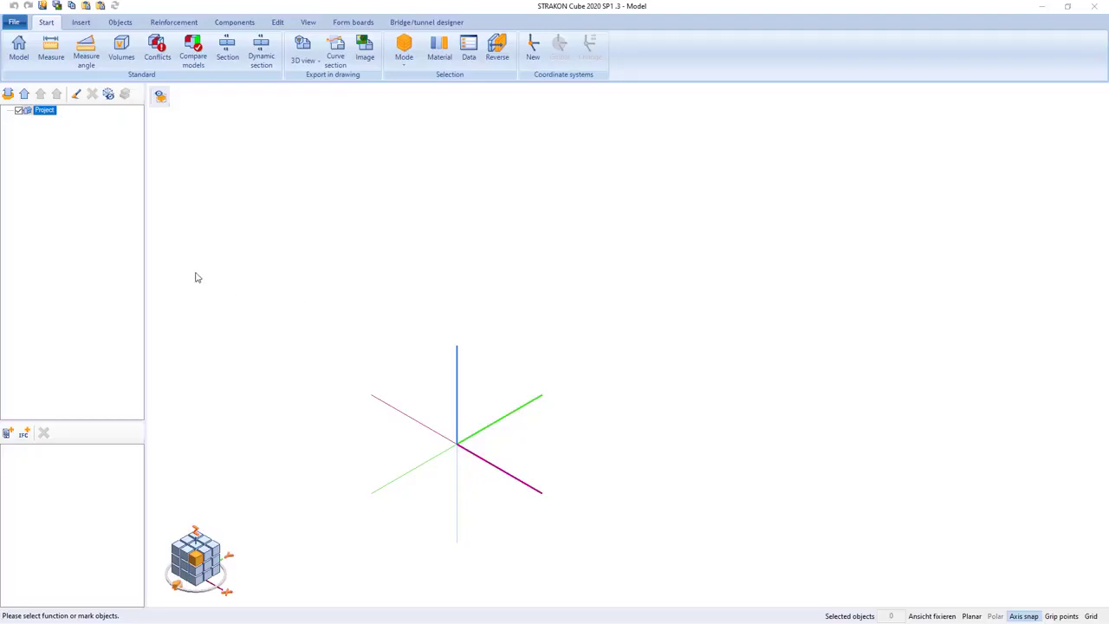
- Insert the file Terrain model.reb from the Terrain folder, accepting its world coordinate system and automatic positioning
left_click(81, 22)
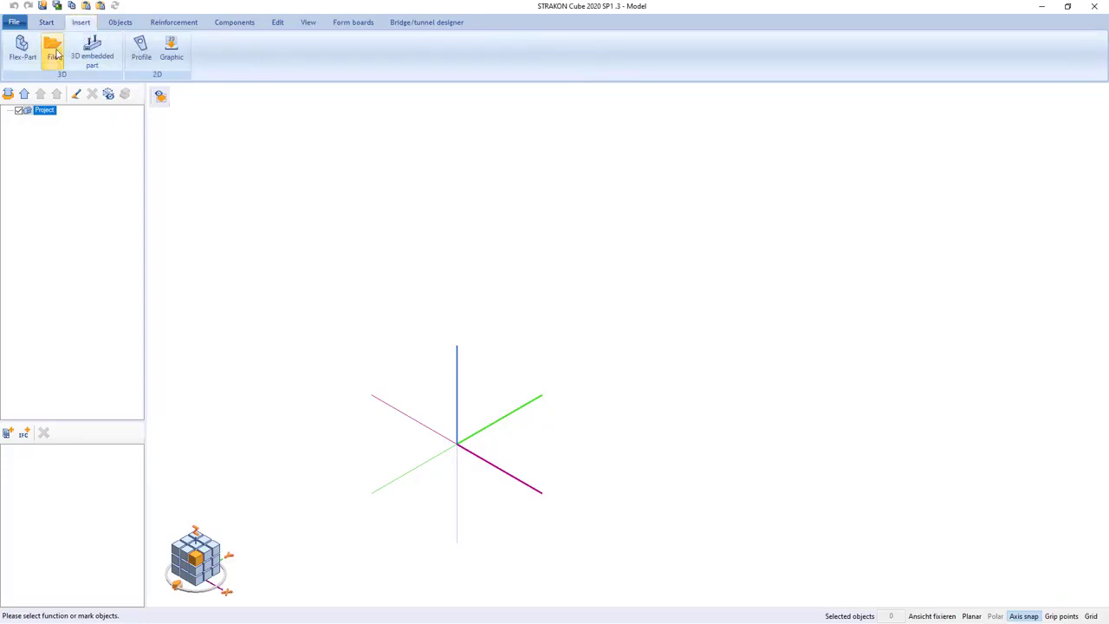
left_click(53, 52)
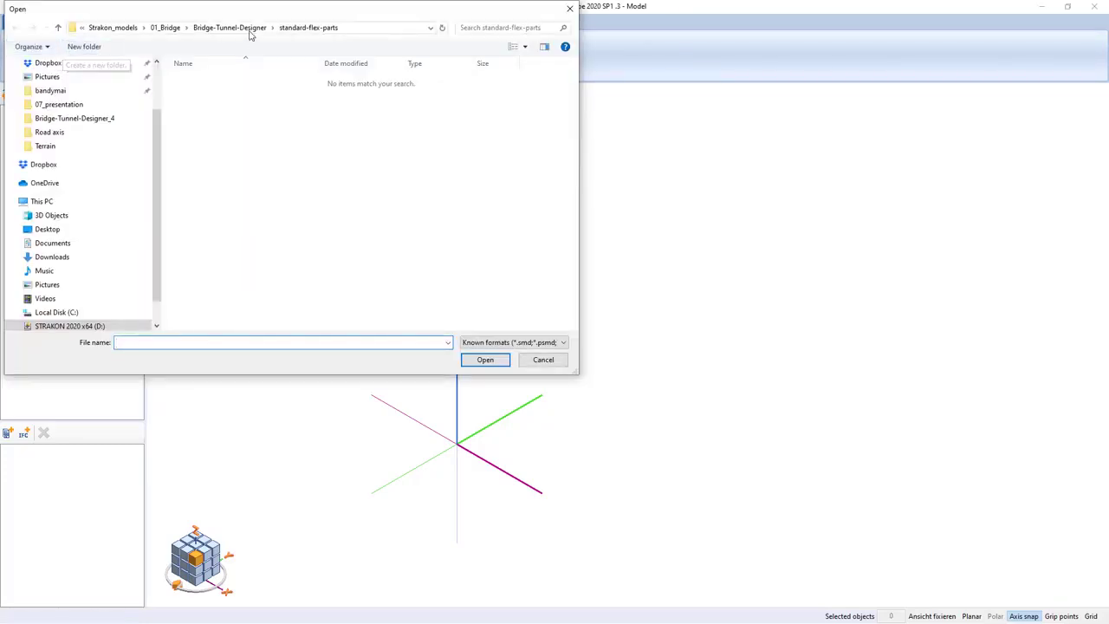
left_click(248, 31)
double_click(197, 201)
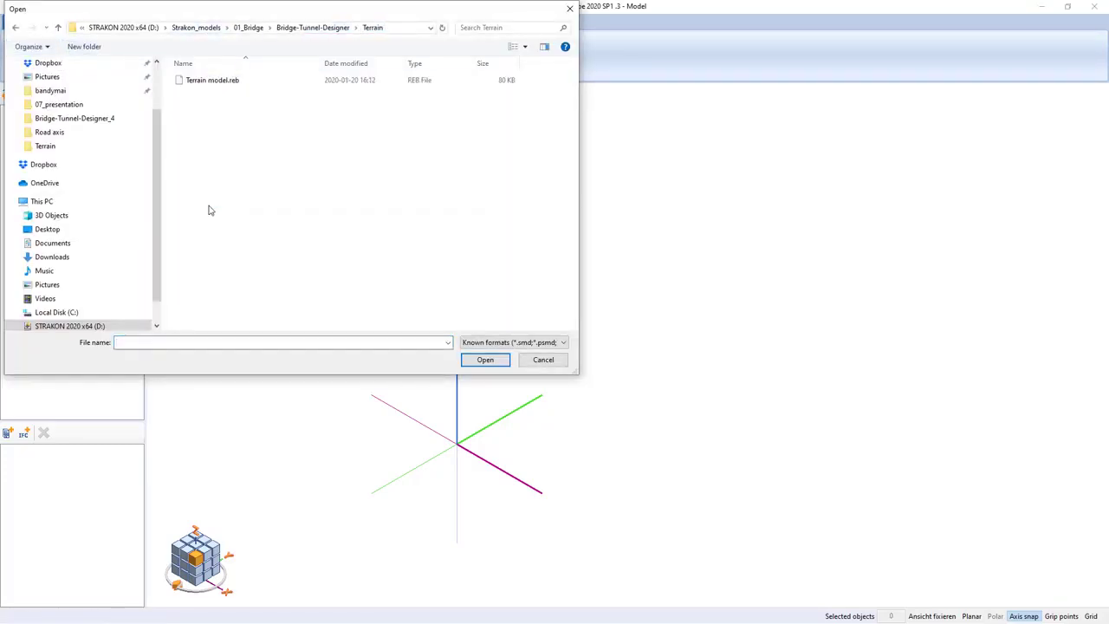
left_click(215, 79)
left_click(484, 360)
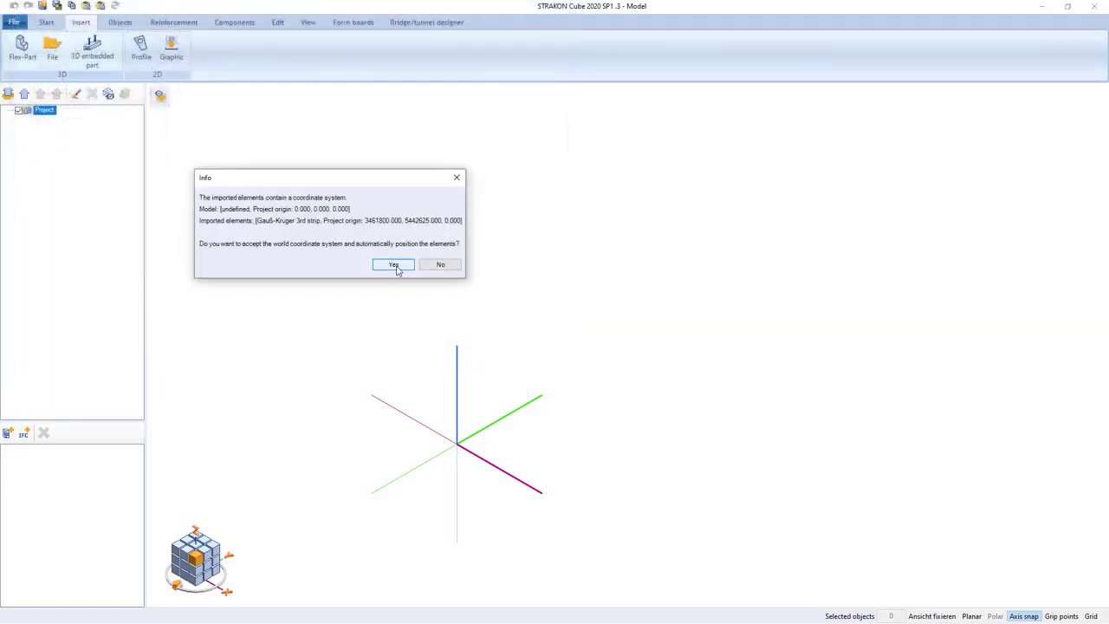
left_click(394, 265)
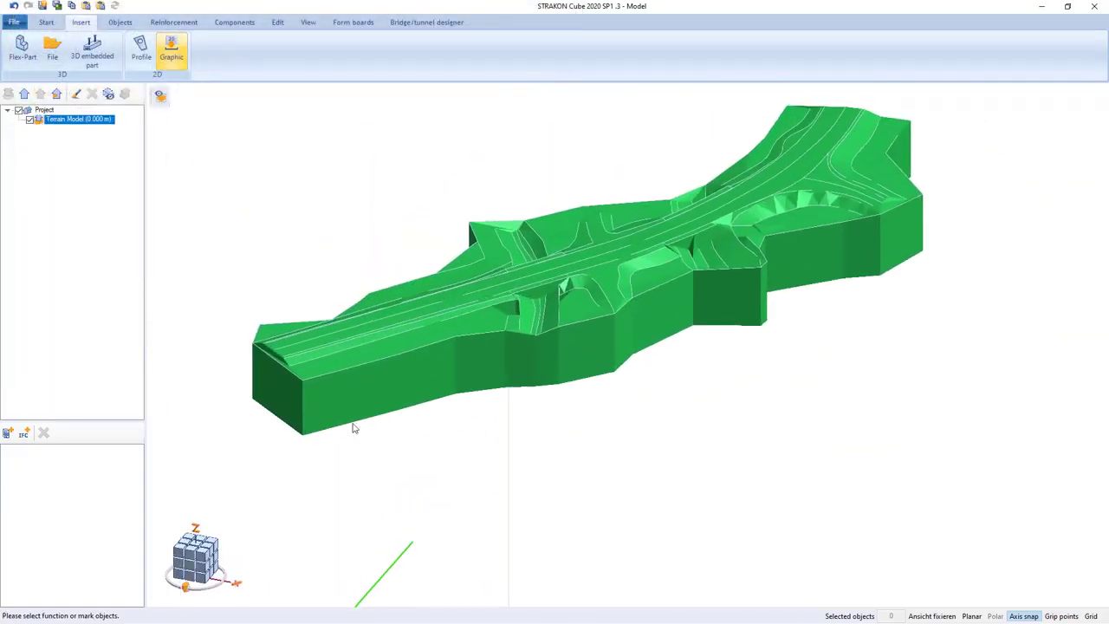
scroll(389, 229, "up", 4)
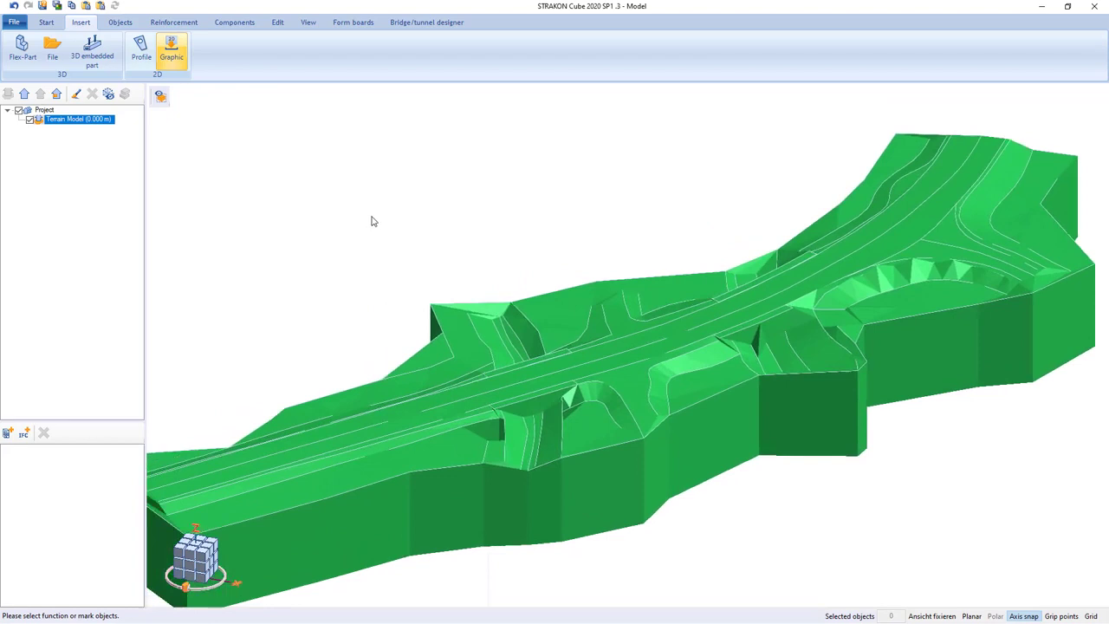
- Review the coordinate system and origin coordinates in the project's general properties
left_click(45, 110)
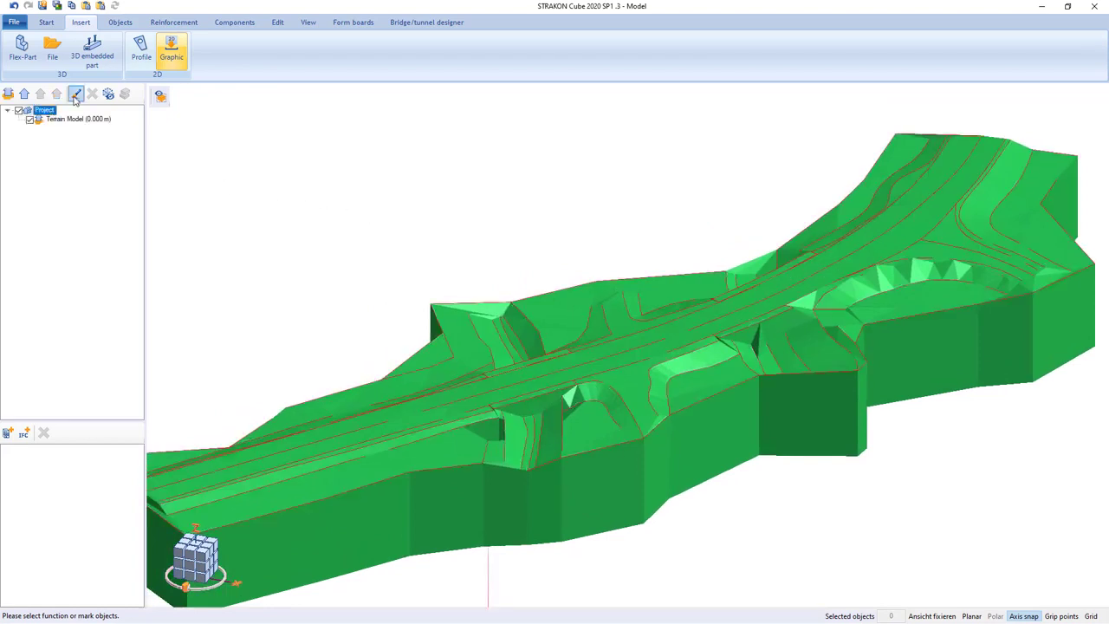
left_click(76, 94)
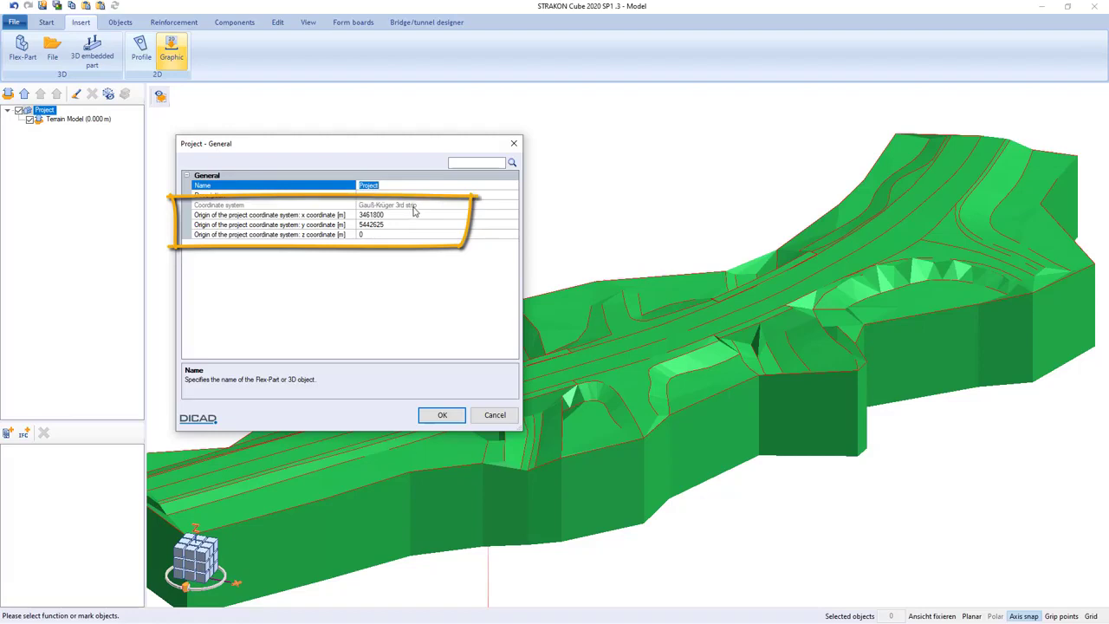
left_click(450, 416)
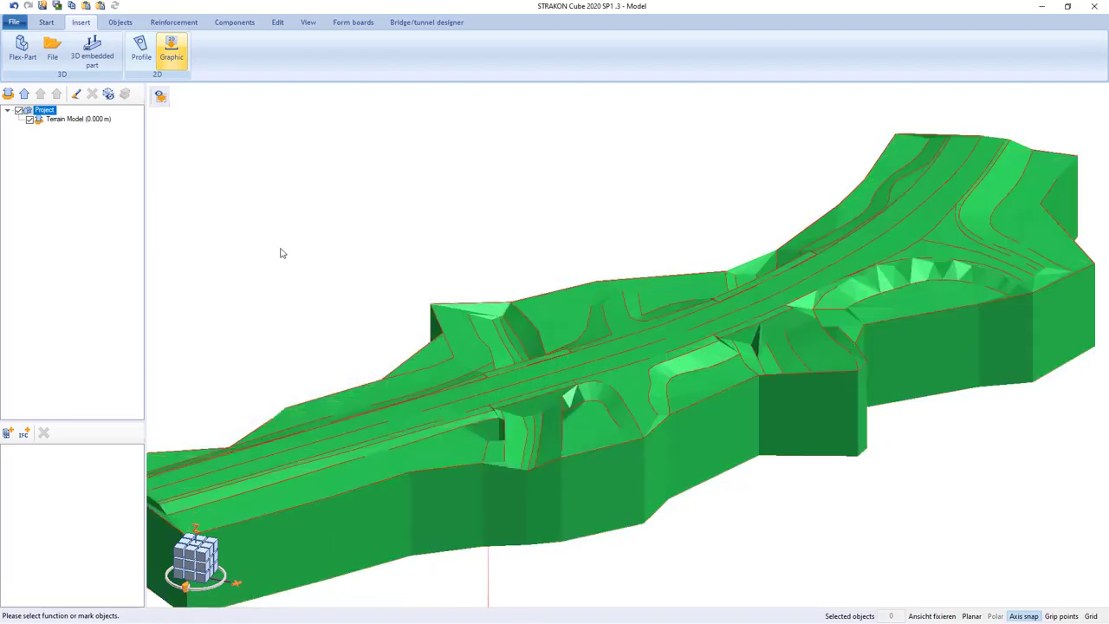
- Start a new 3D rail/roadway and load its horizontal alignment from the file Axis 10.040
left_click(426, 22)
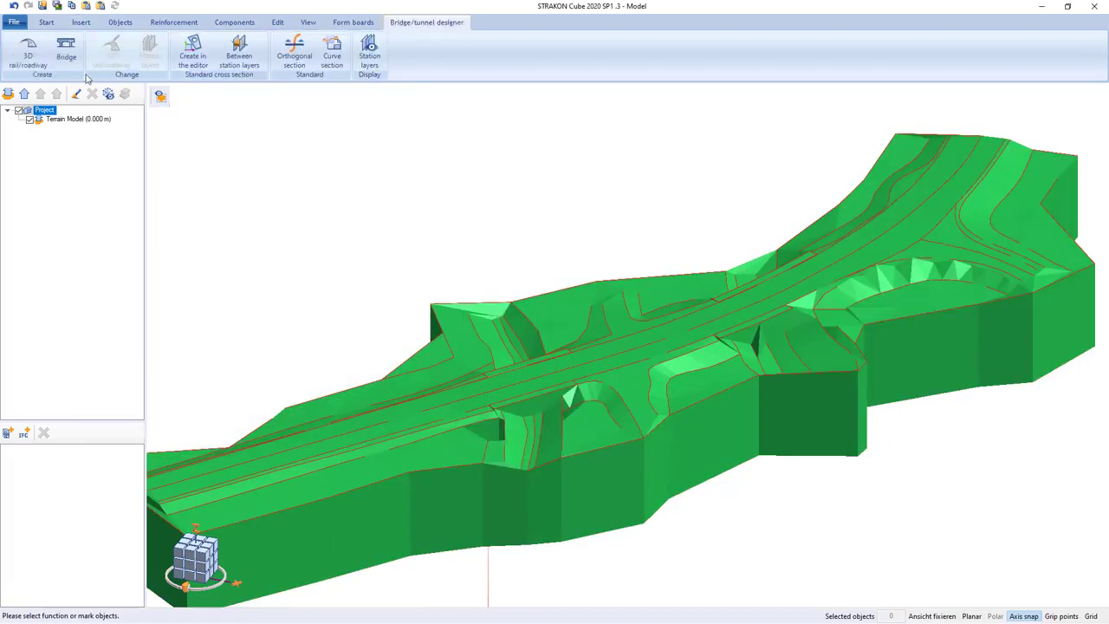
left_click(33, 54)
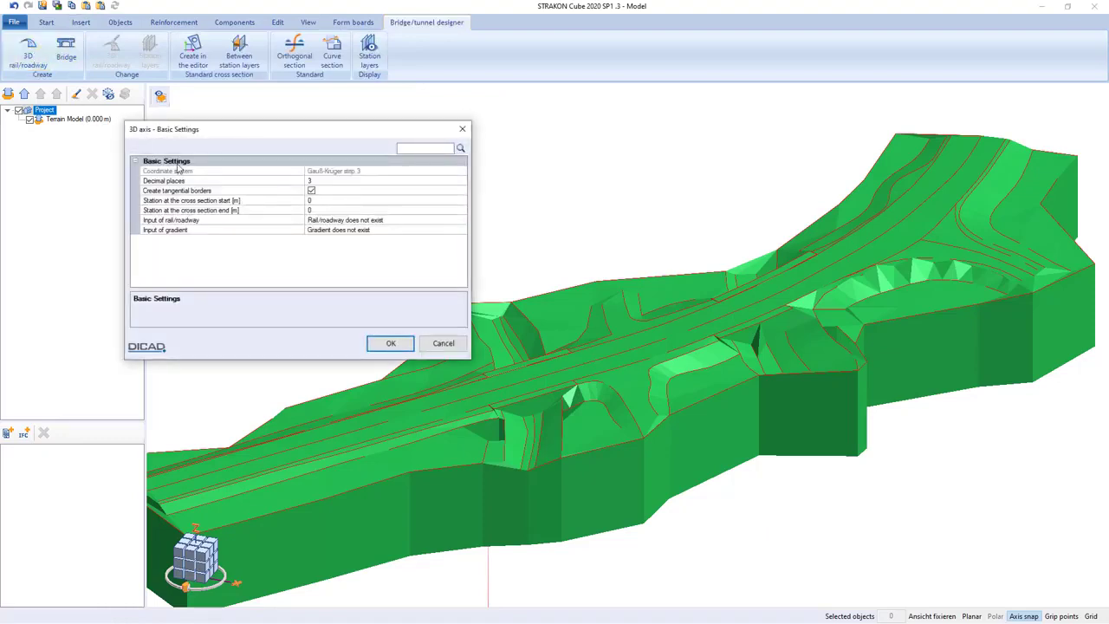
left_click(386, 222)
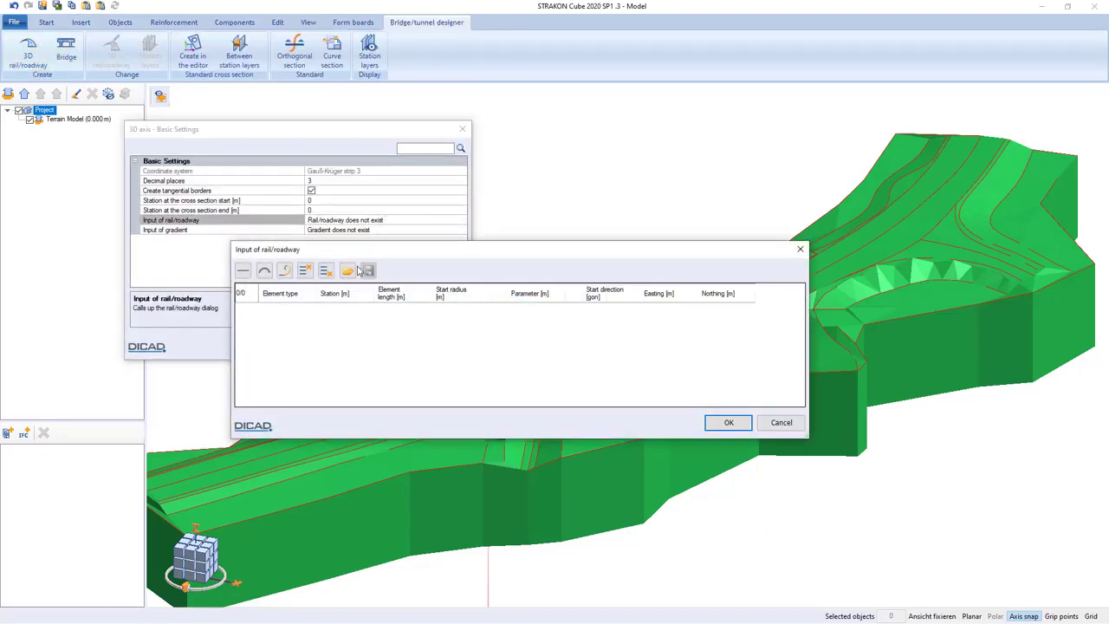
left_click(353, 269)
left_click(418, 293)
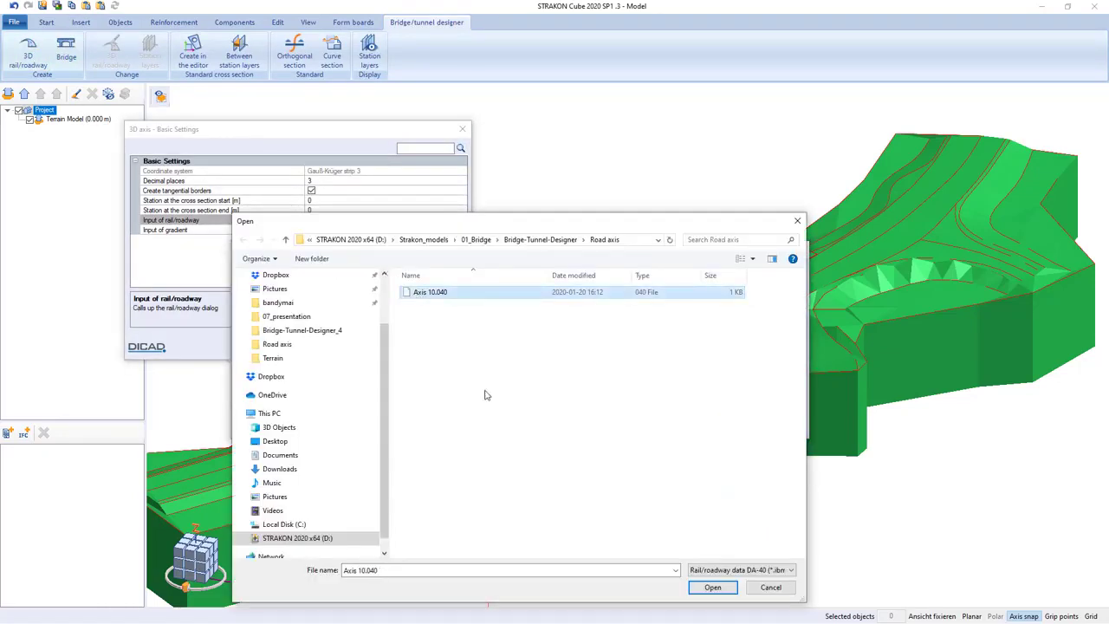
left_click(709, 591)
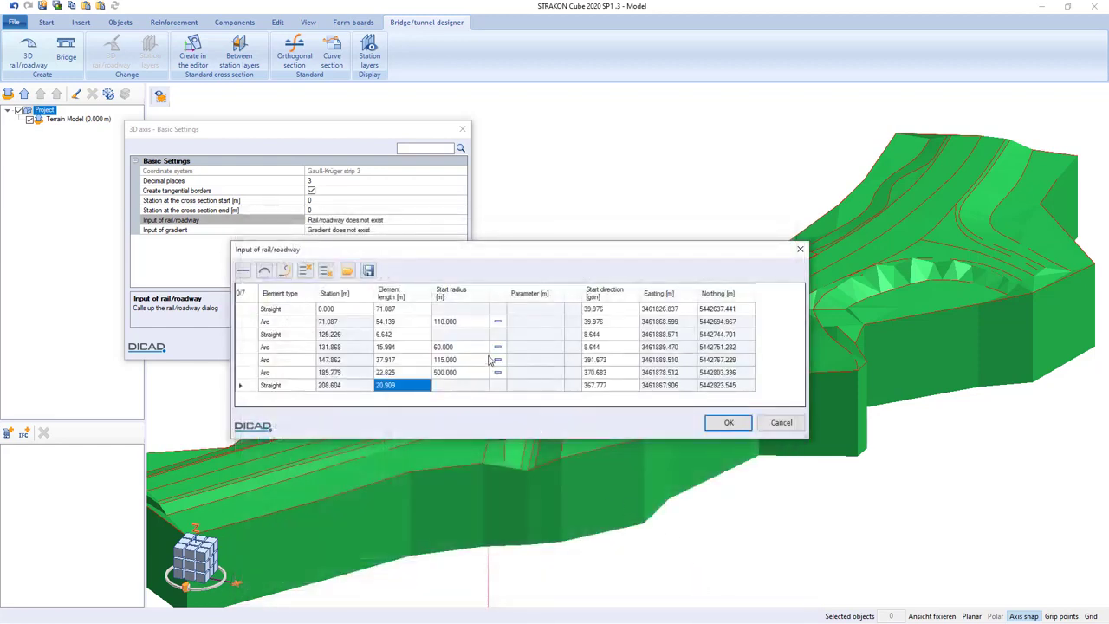
left_click(728, 423)
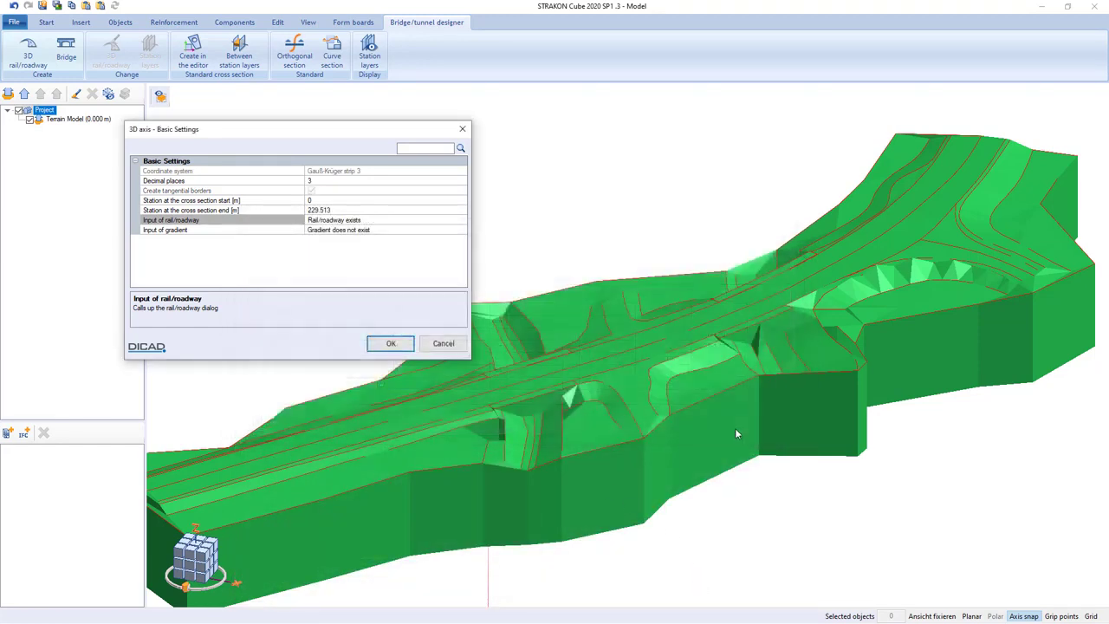
- Enter the gradient elements, starting with station 110.654 m and height 20.589 m, and create the 3D road axis
double_click(373, 231)
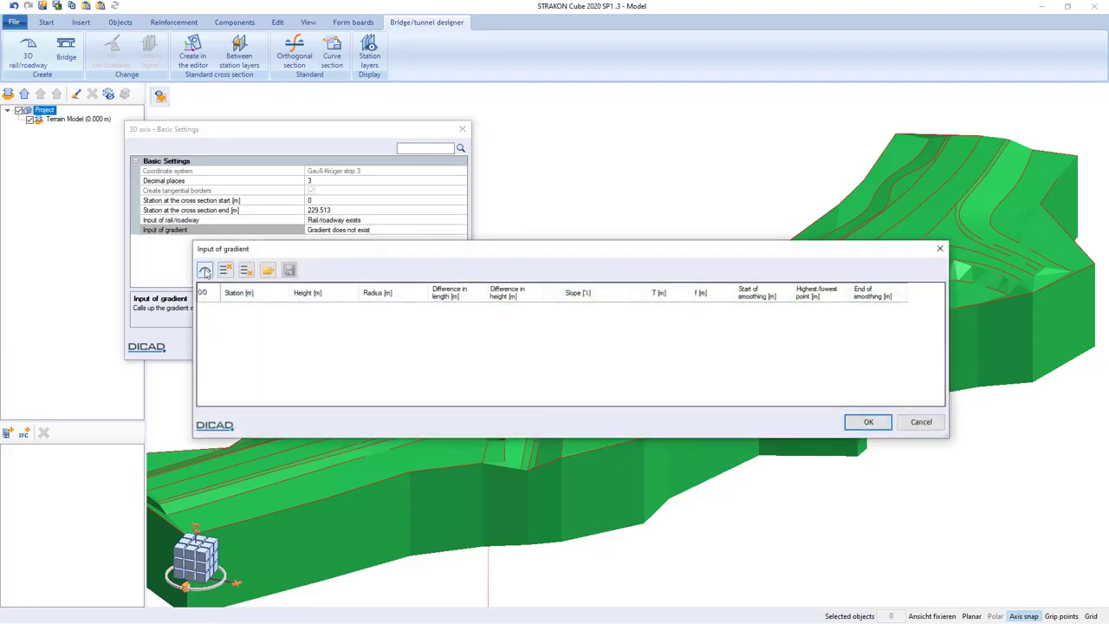
left_click(204, 270)
type("1")
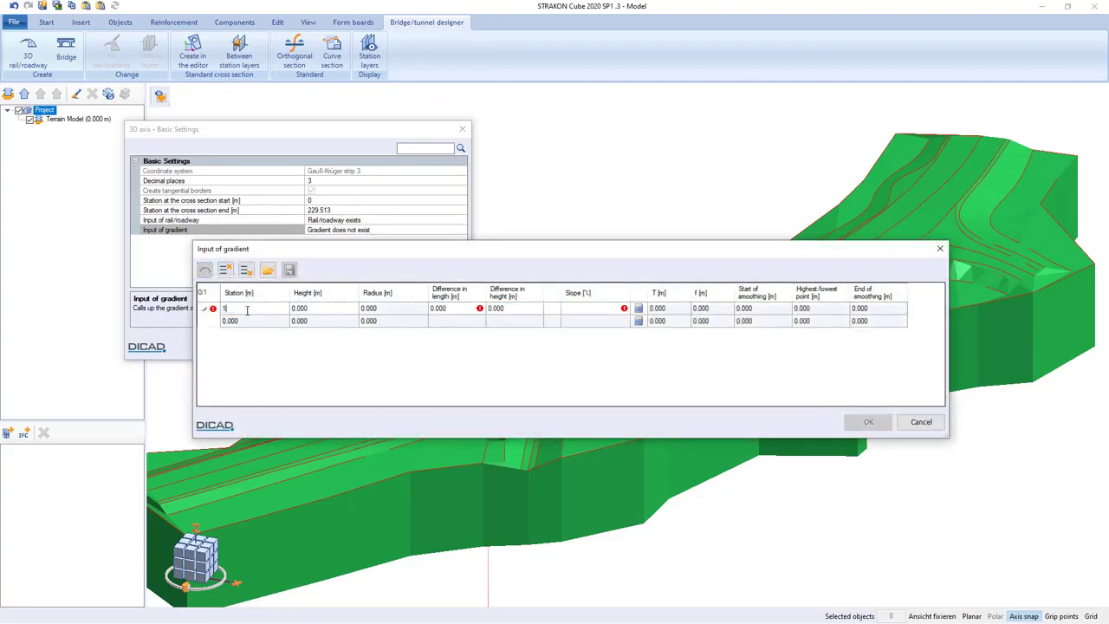
type("10.654")
key("Tab")
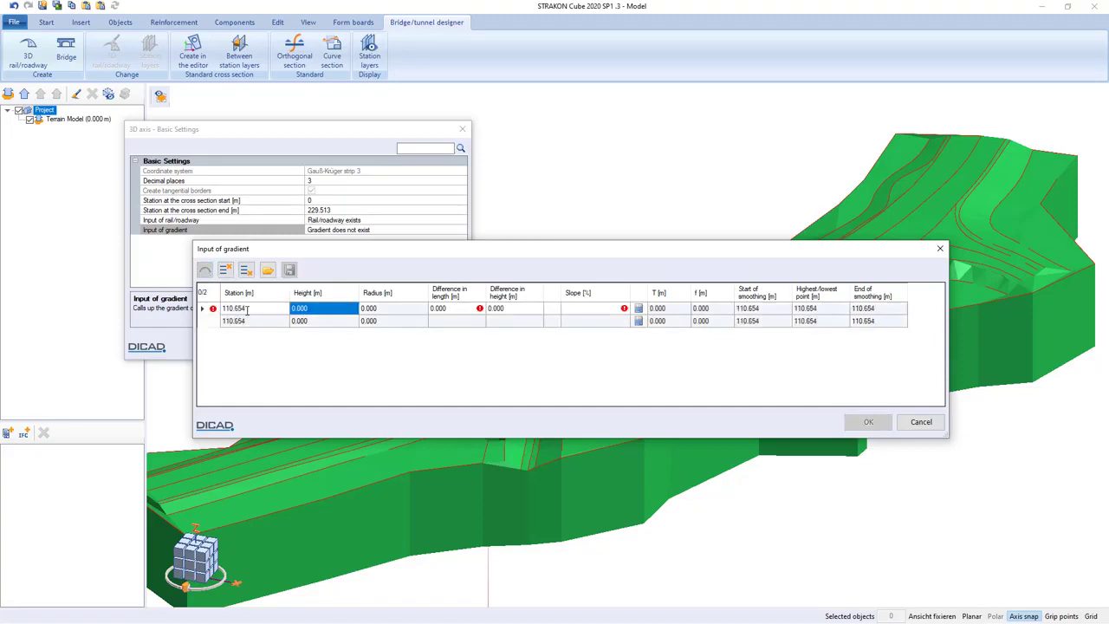
type("20.589")
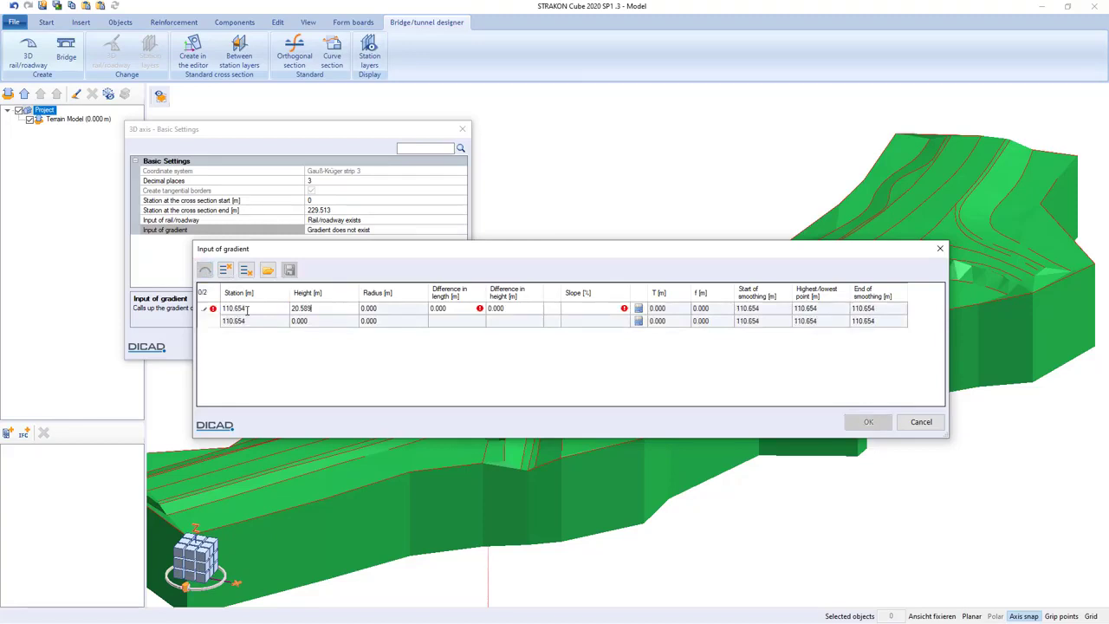
key("Tab")
type("0")
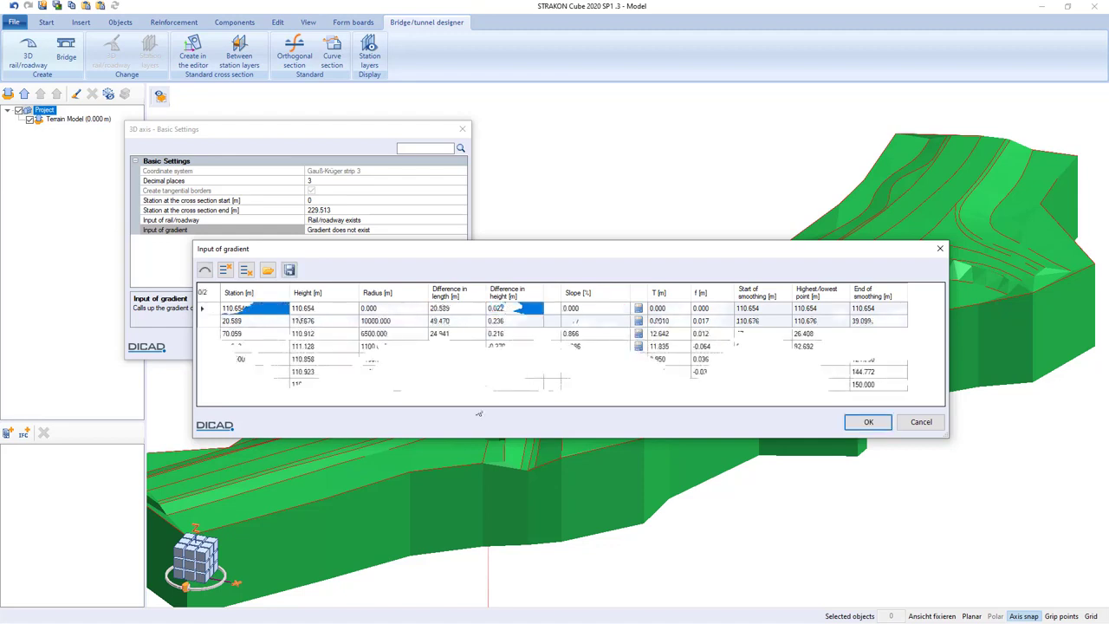
left_click(869, 423)
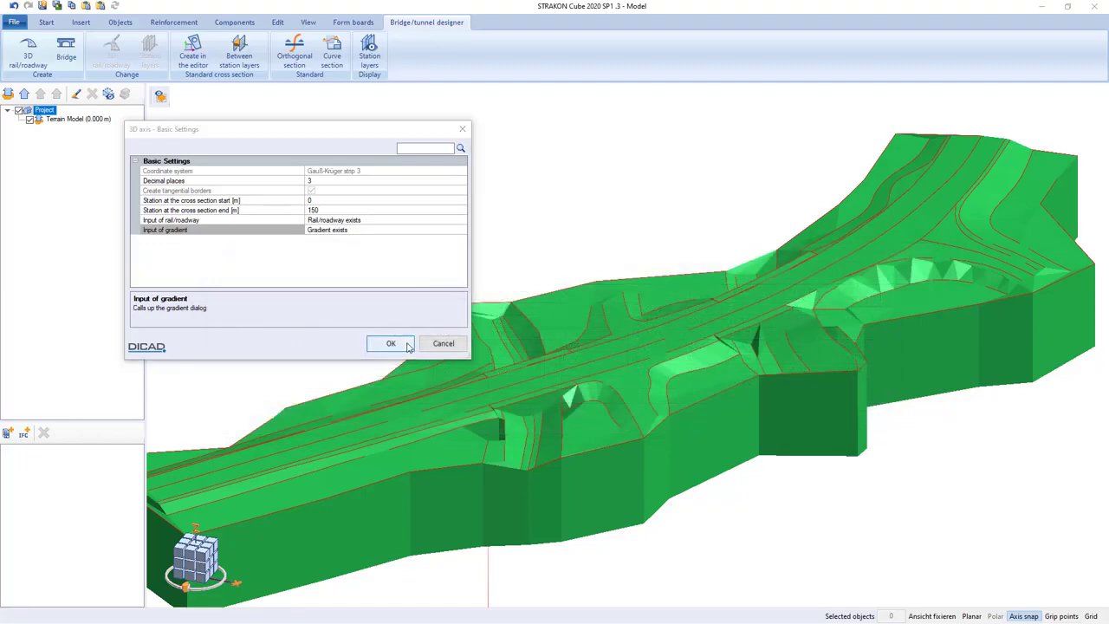
left_click(397, 343)
- Start a bridge on the road axis and set the first superstructure layer's type to Crossing layer
scroll(663, 303, "up", 5)
middle_click_drag(691, 277, 775, 562)
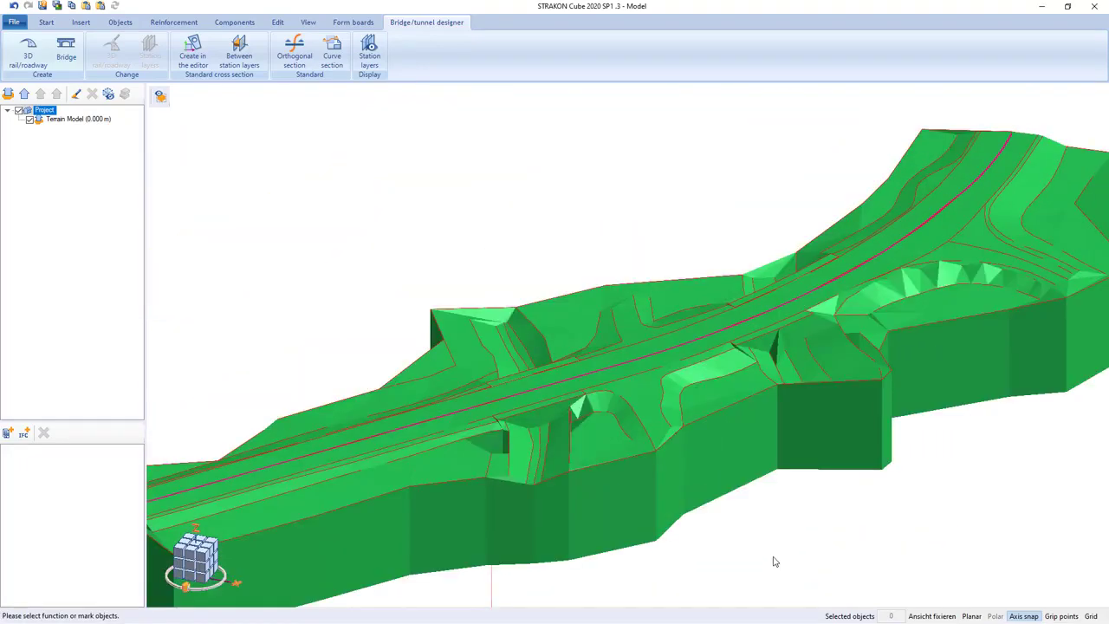
scroll(784, 538, "up", 1)
left_click(66, 47)
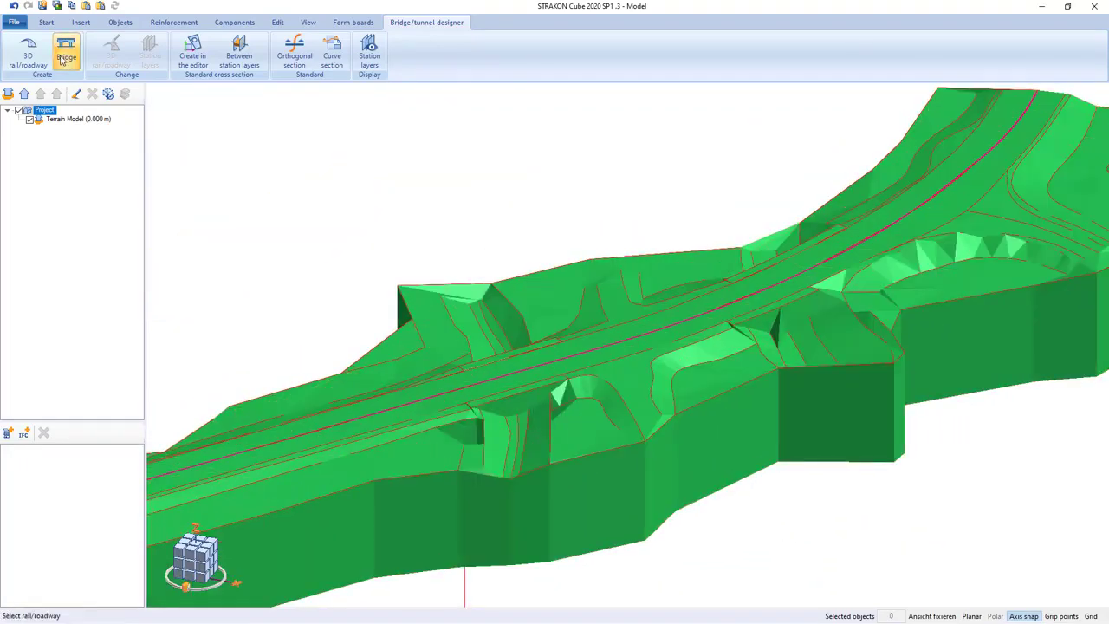
left_click(488, 384)
left_click(409, 193)
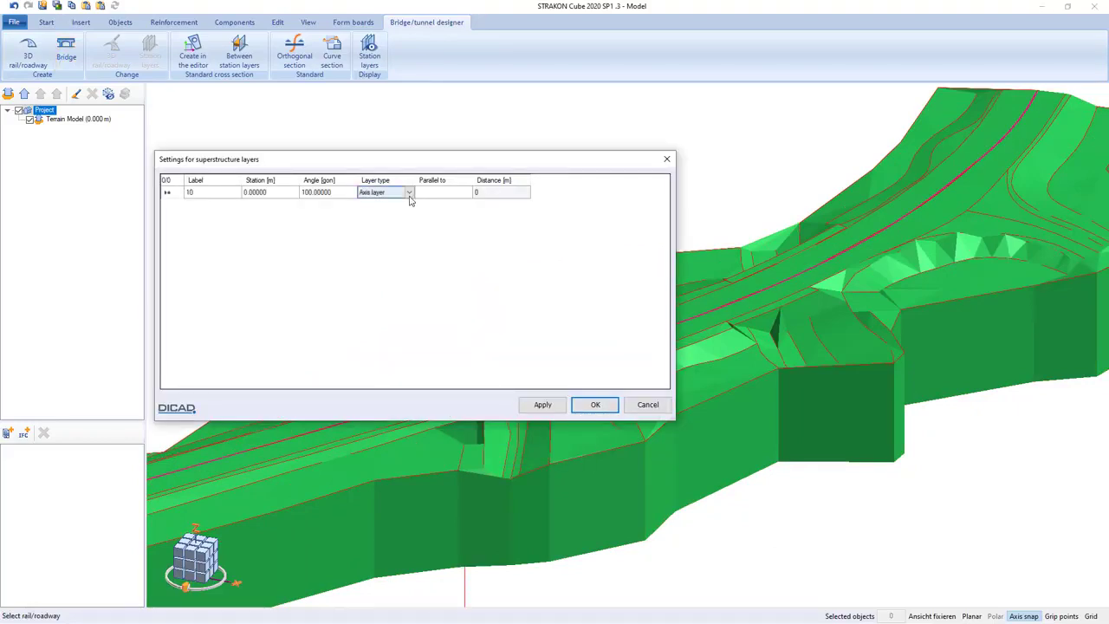
left_click(409, 193)
left_click(404, 222)
- Label the crossing layer Kölbach, set its station to 95.469 m and angle to 54.9 gon, and create it
double_click(217, 198)
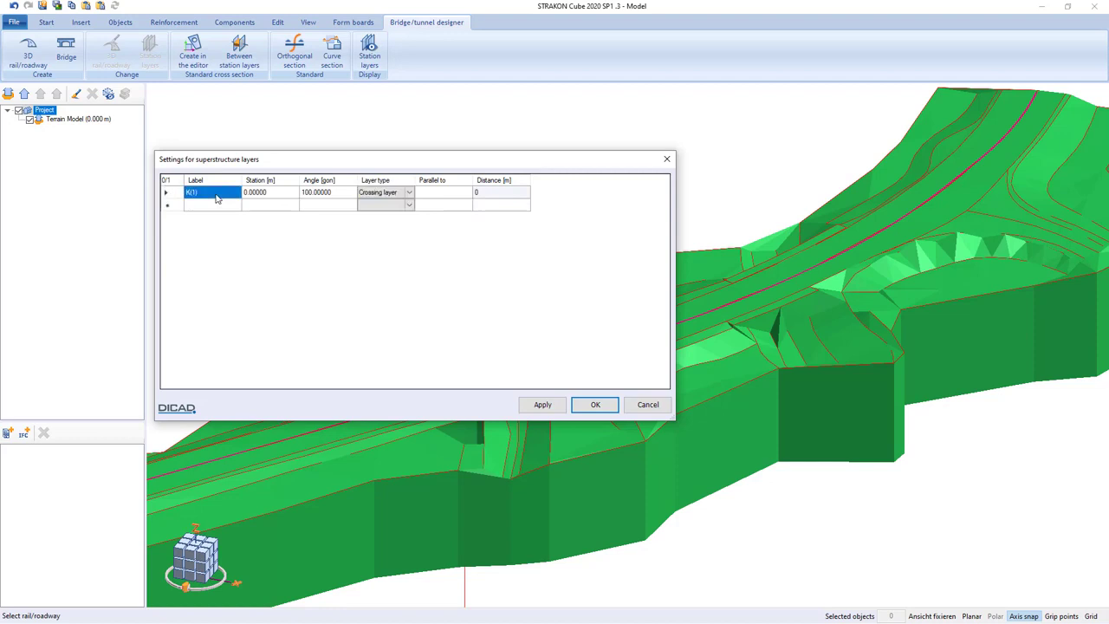
type("Kölbach")
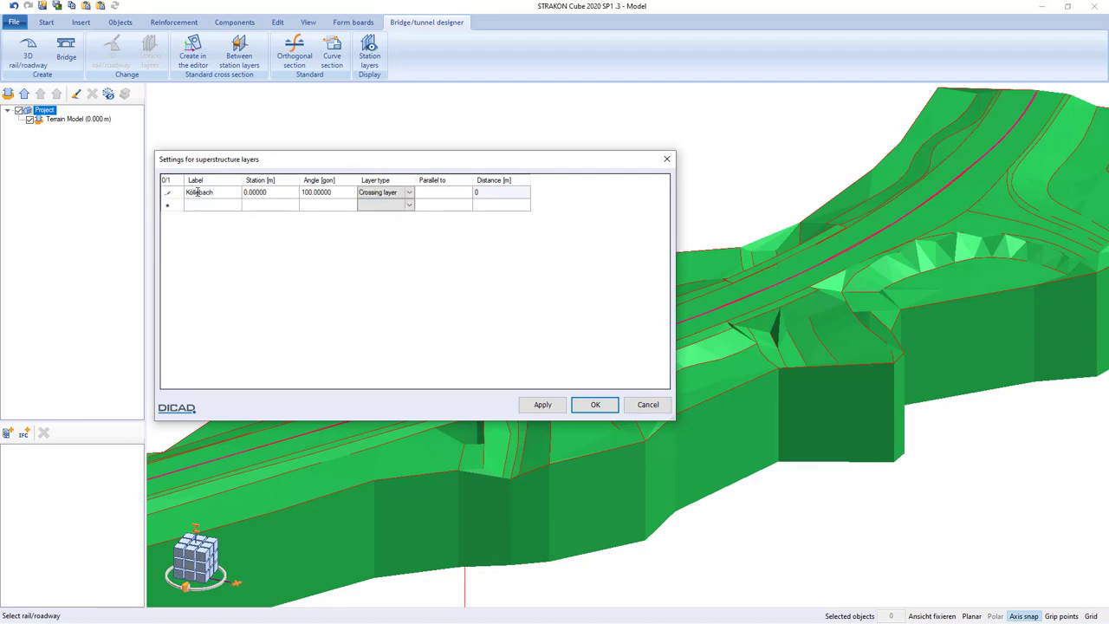
key("Tab")
type("95.469")
key("Tab")
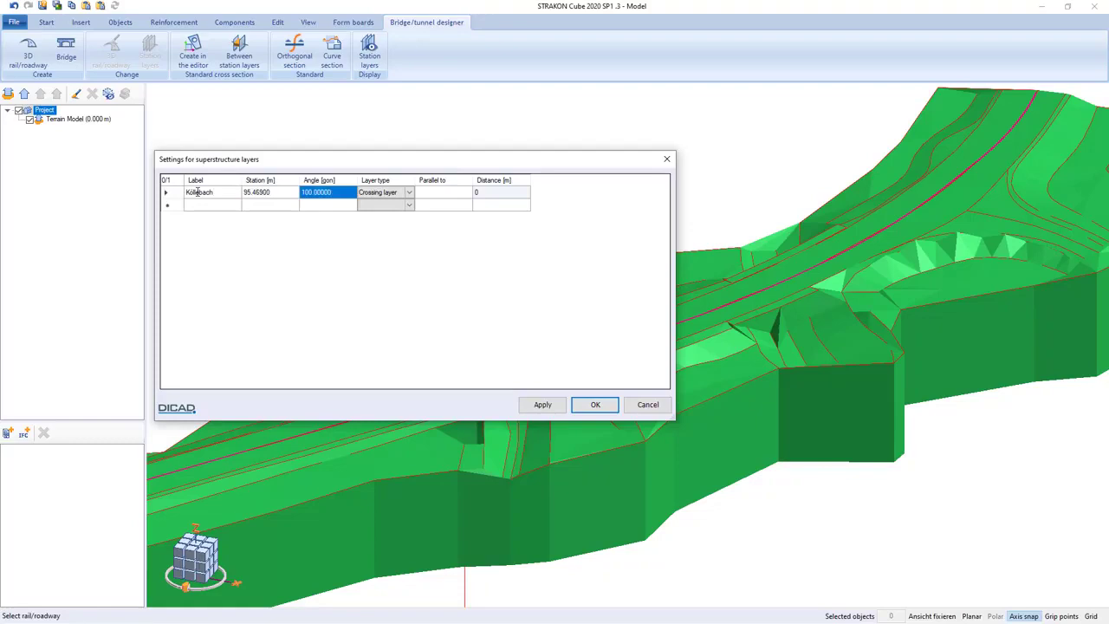
type("54")
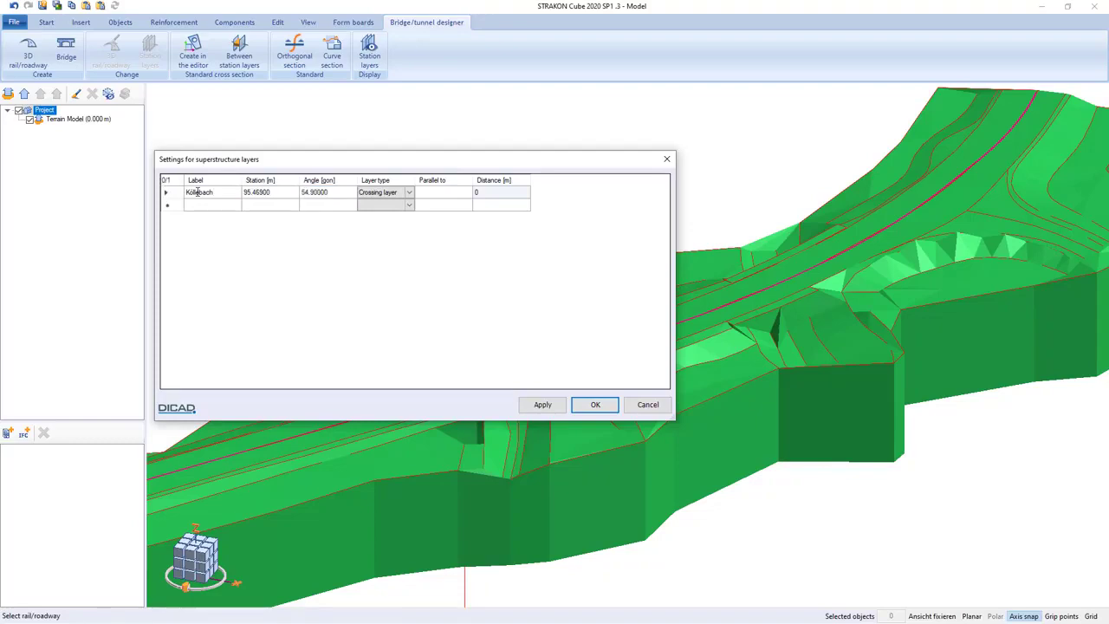
left_click(595, 404)
- Set the 3D road axis's cross section start station to 70 m and end station to 120 m
middle_click_drag(692, 389, 698, 387)
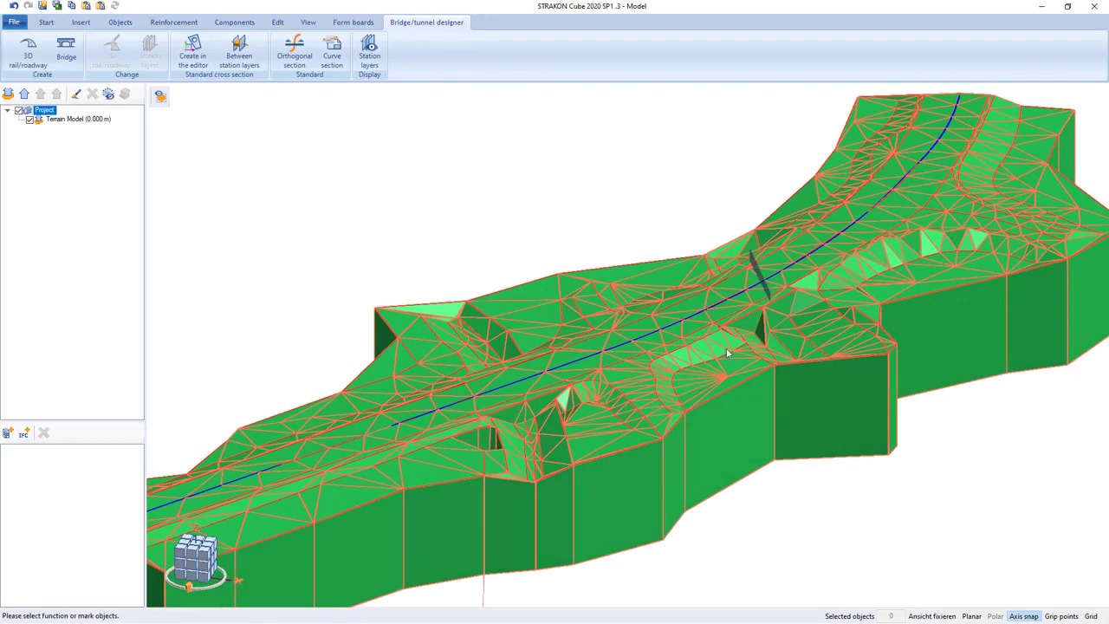
middle_click_drag(727, 348, 778, 291)
left_click(774, 291)
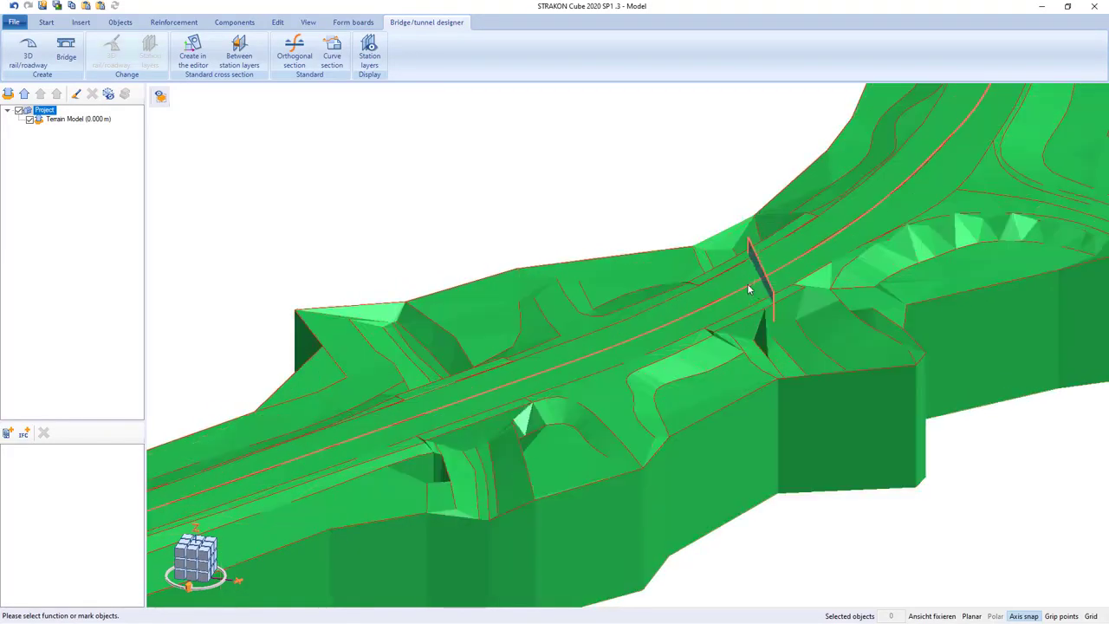
left_click(111, 52)
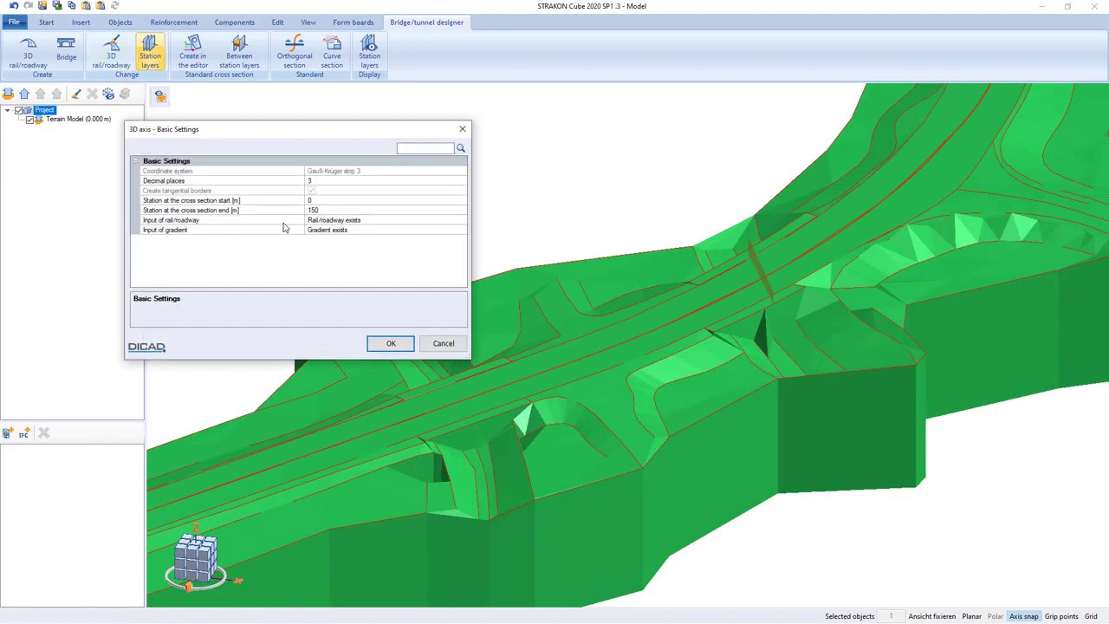
left_click(322, 201)
type("70")
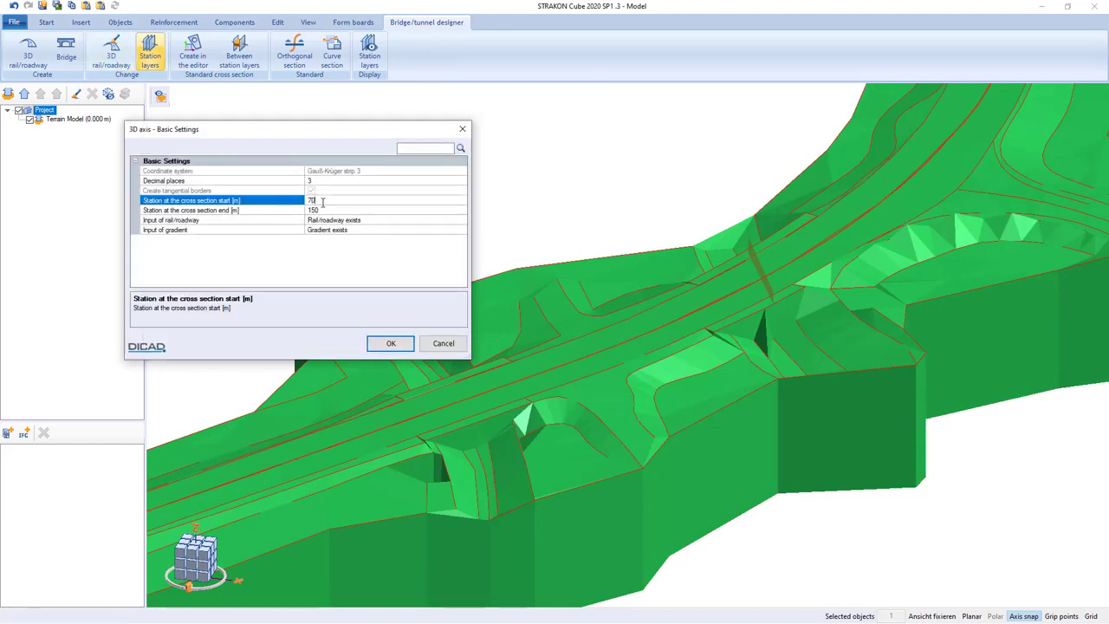
left_click(320, 211)
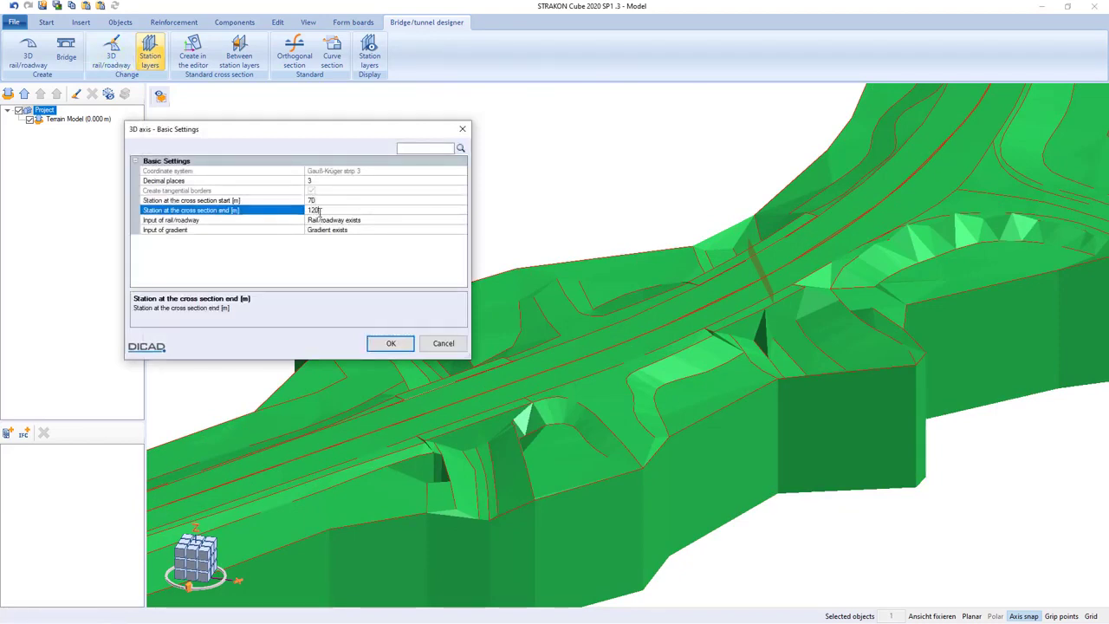
type("120")
left_click(403, 342)
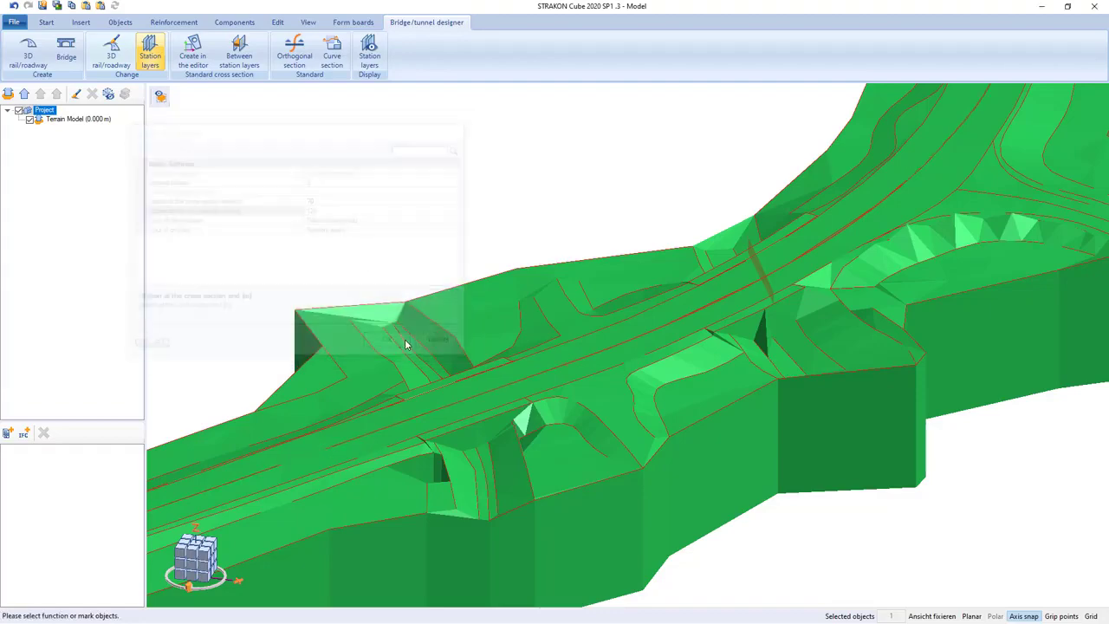
left_click(596, 228)
- Hide the terrain model so only the road axis and crossing layer are displayed
middle_click_drag(595, 229, 498, 295)
scroll(498, 295, "up", 1)
left_click(30, 121)
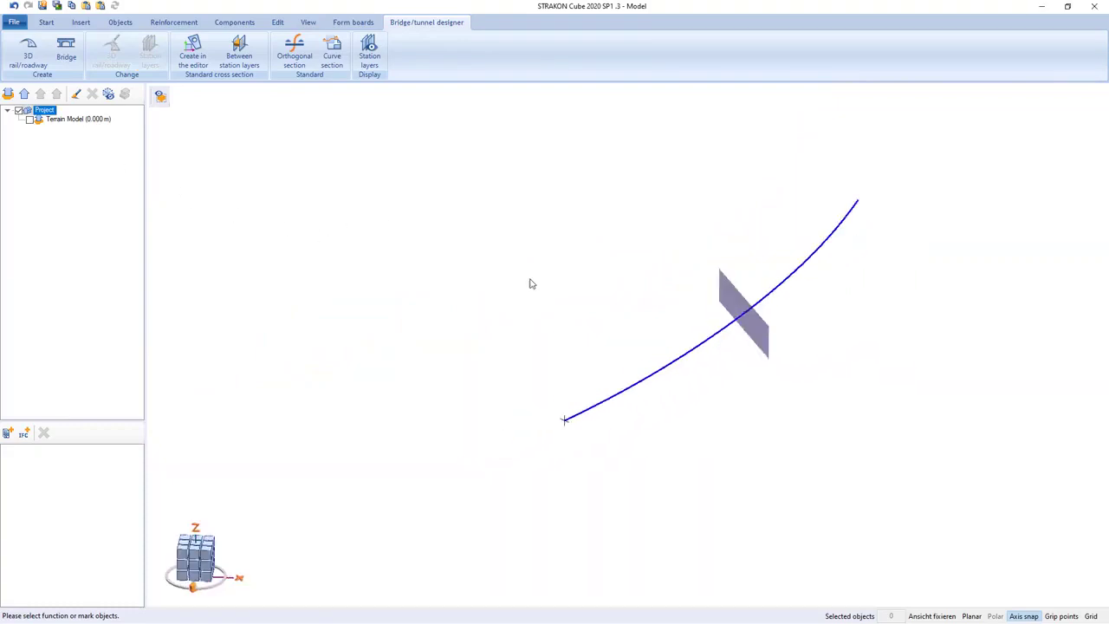
- Open the road axis's station layer settings and add a second superstructure layer of type Axis layer labelled 10
middle_click_drag(532, 281, 678, 243)
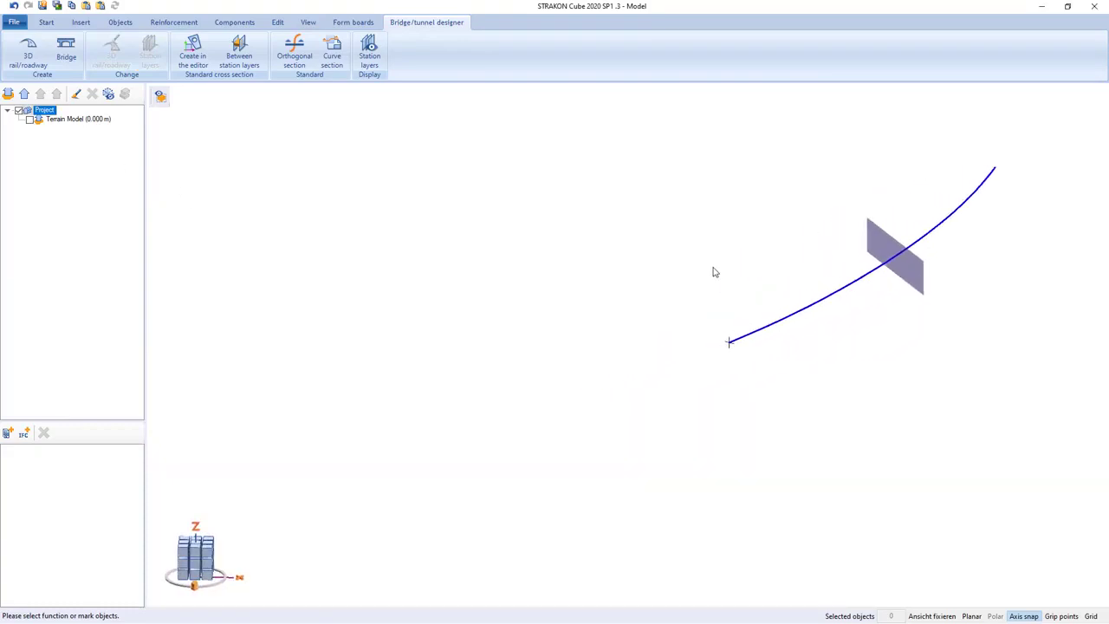
left_click(869, 270)
left_click(150, 52)
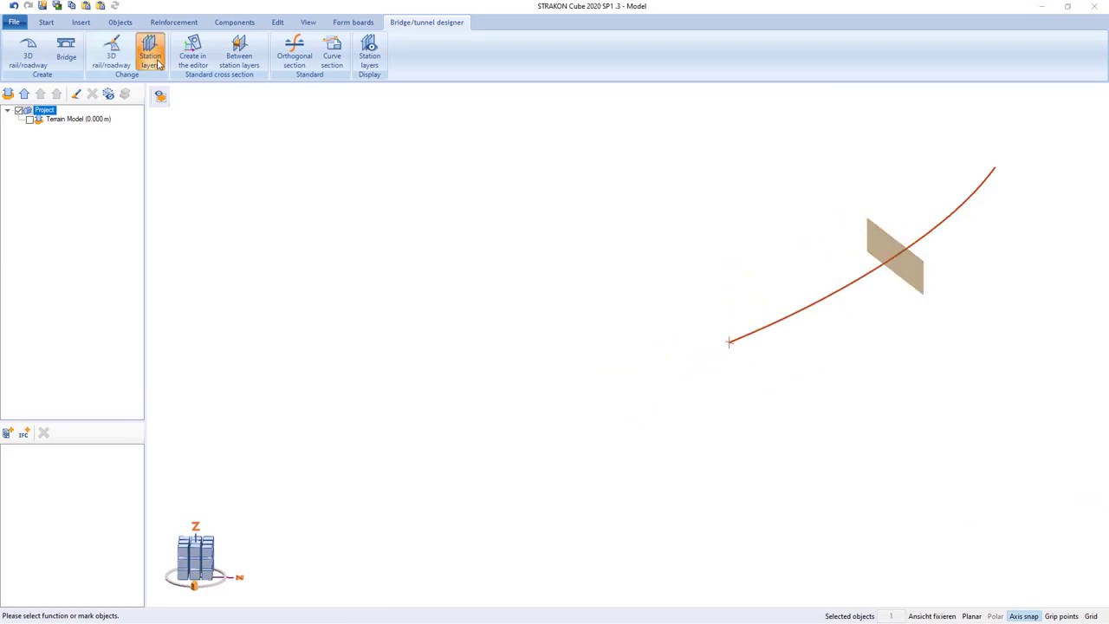
left_click_drag(281, 168, 276, 166)
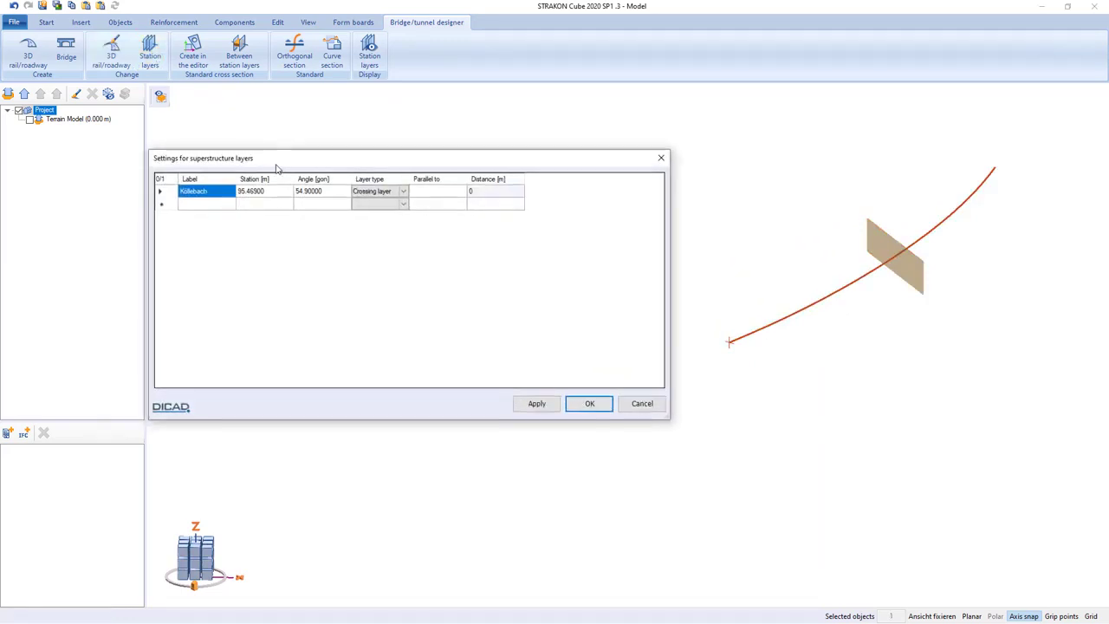
left_click(228, 206)
left_click(404, 204)
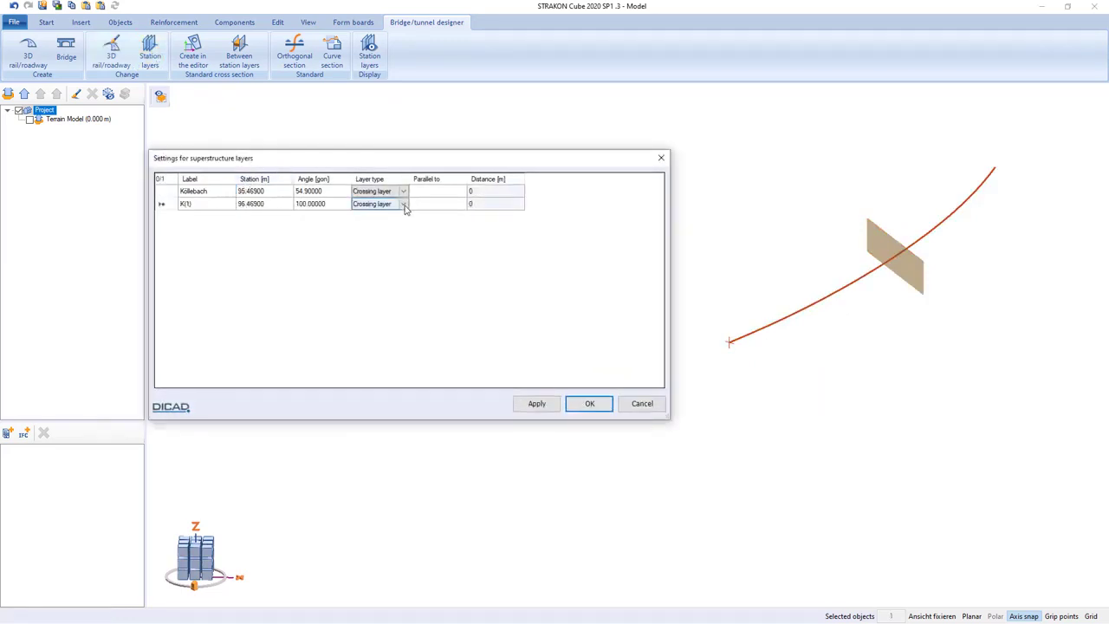
left_click(404, 205)
left_click(396, 218)
left_click(228, 206)
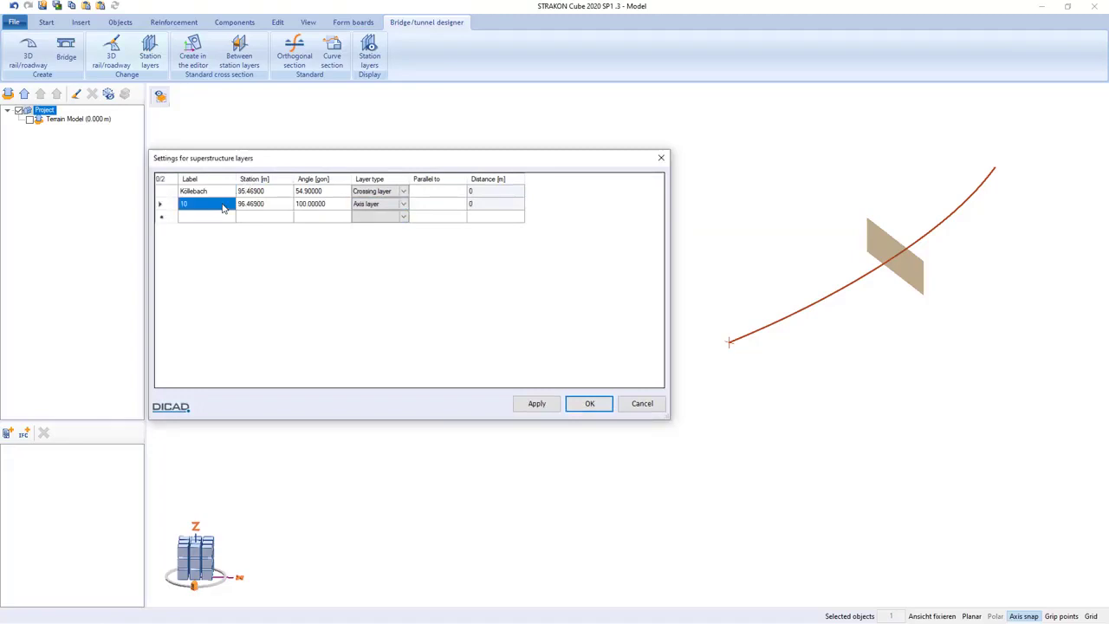
- Set layer 10 parallel to Köllebach at a distance of -5.355 m, and create the station layers from the completed layer list
left_click(427, 208)
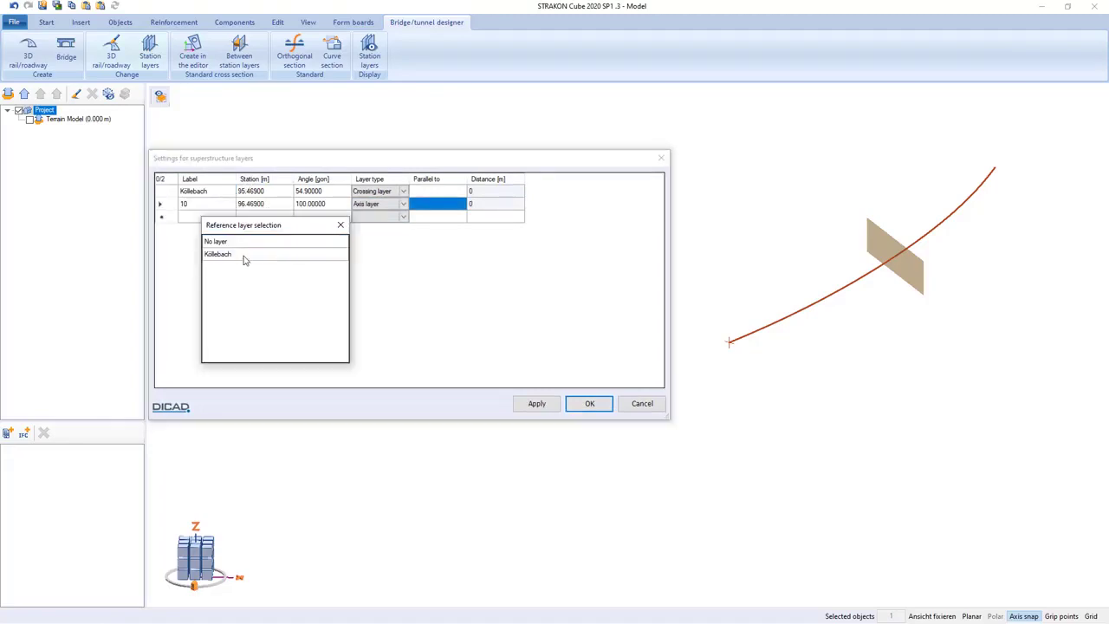
left_click(245, 258)
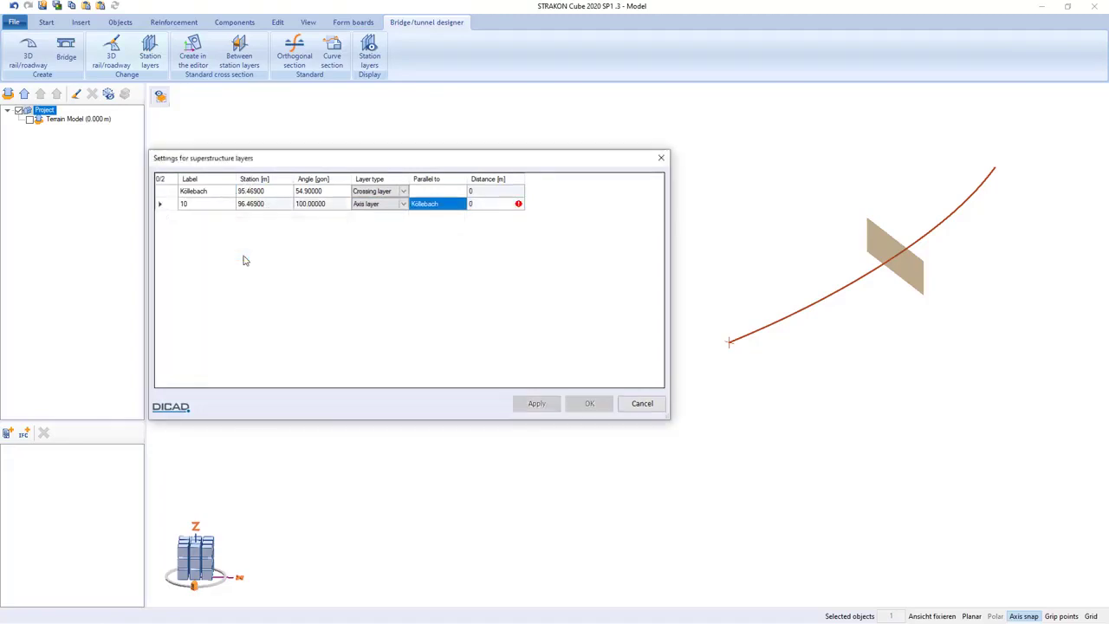
left_click(512, 209)
left_click(513, 209)
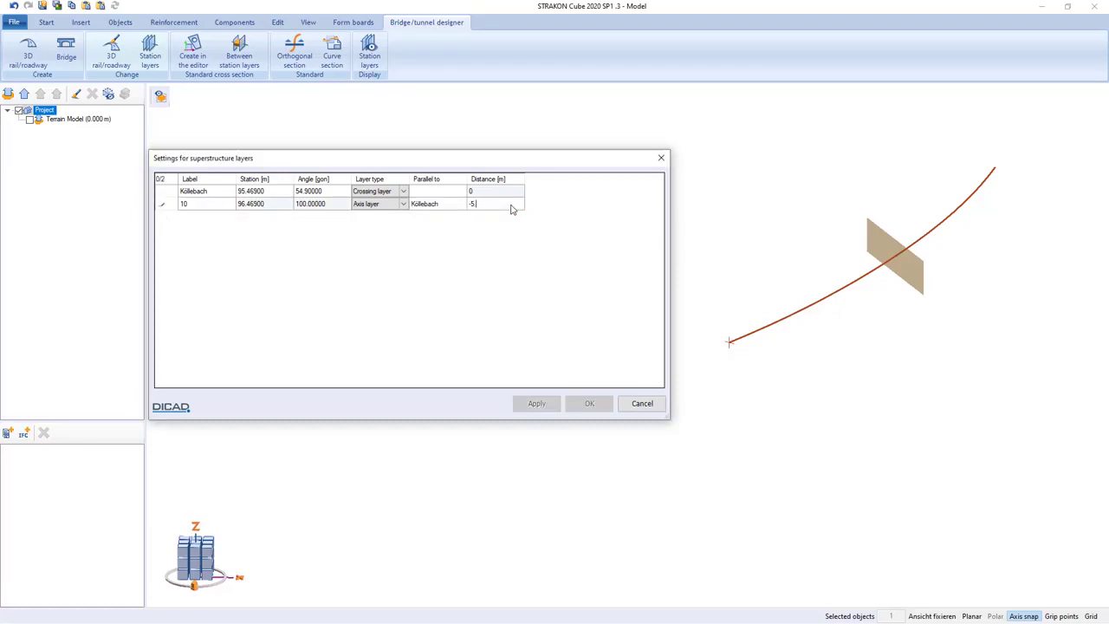
type("-5.355")
key("Return")
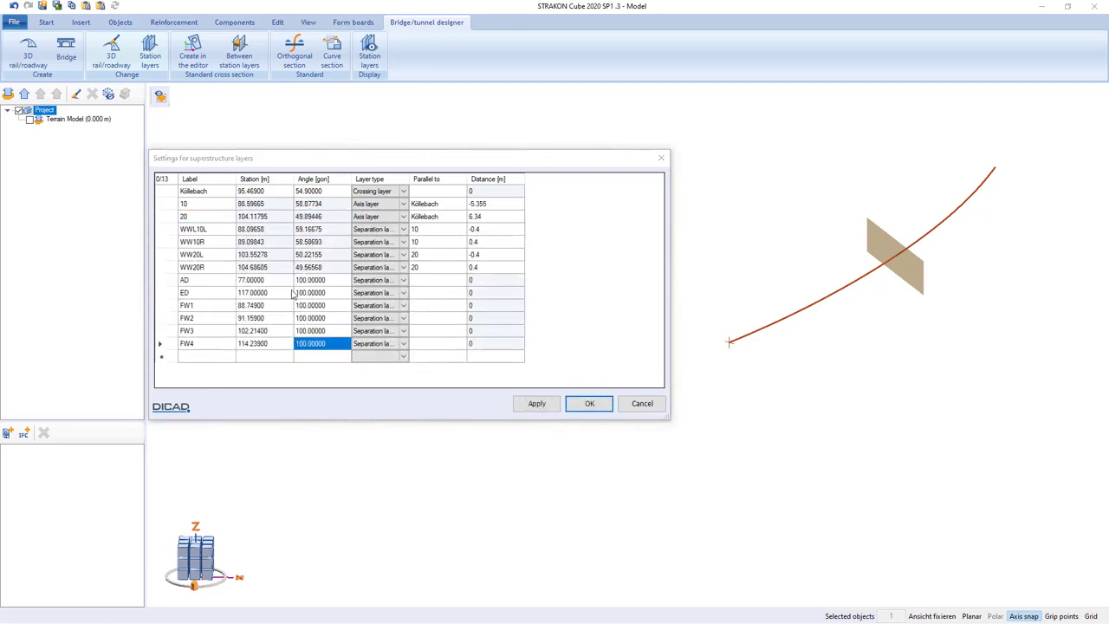
left_click(537, 404)
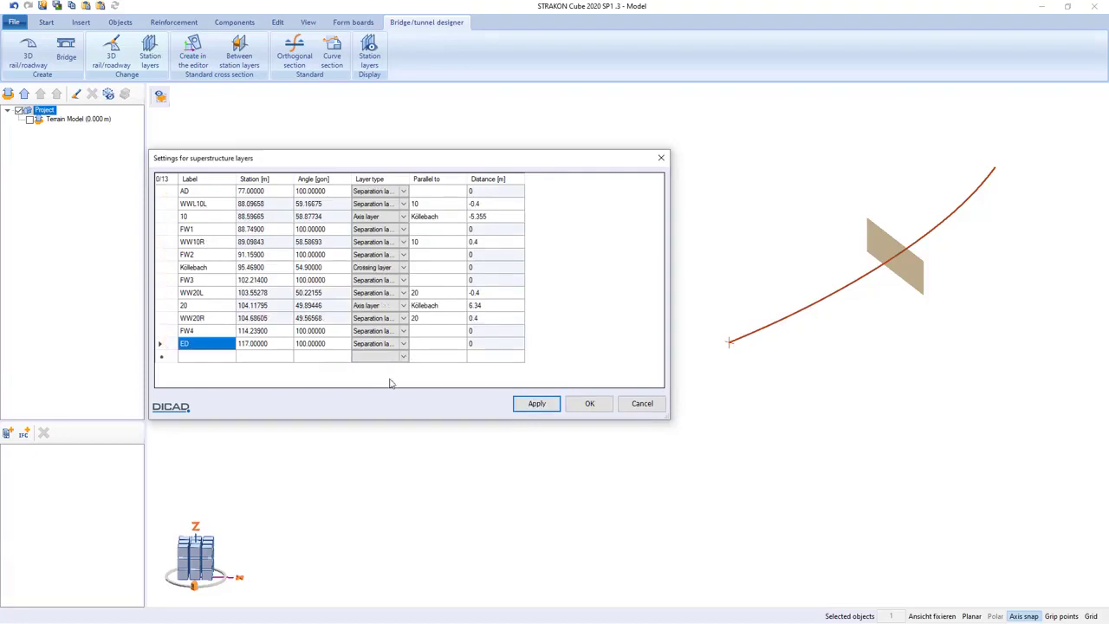
left_click(589, 403)
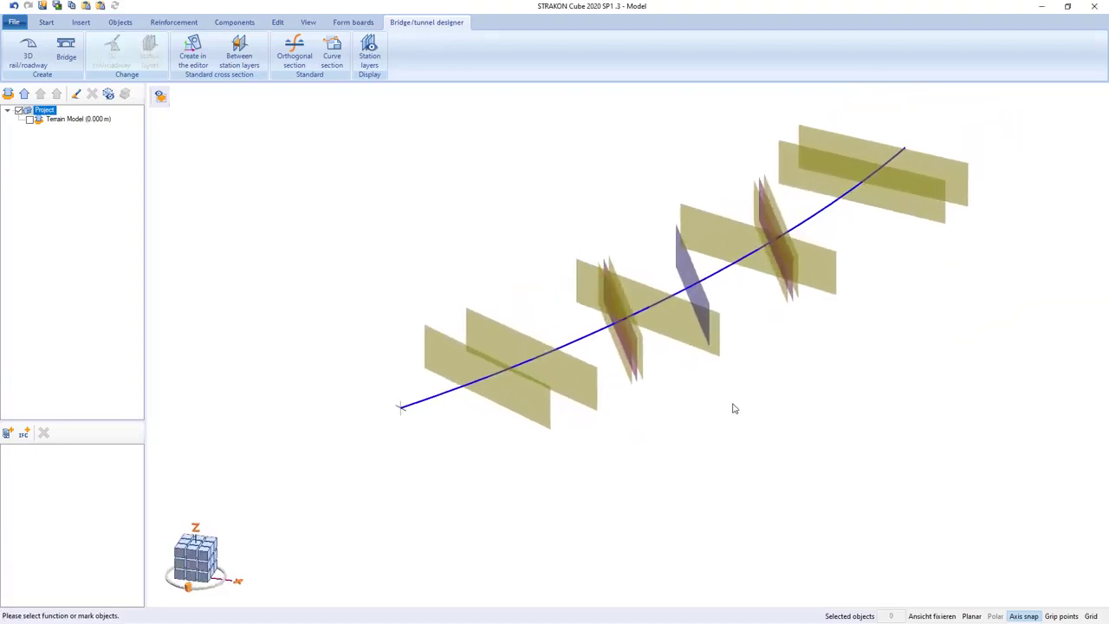
- Start a standard cross section between the first station layer, AD, and the last station layer, ED
left_click(239, 56)
left_click(356, 353)
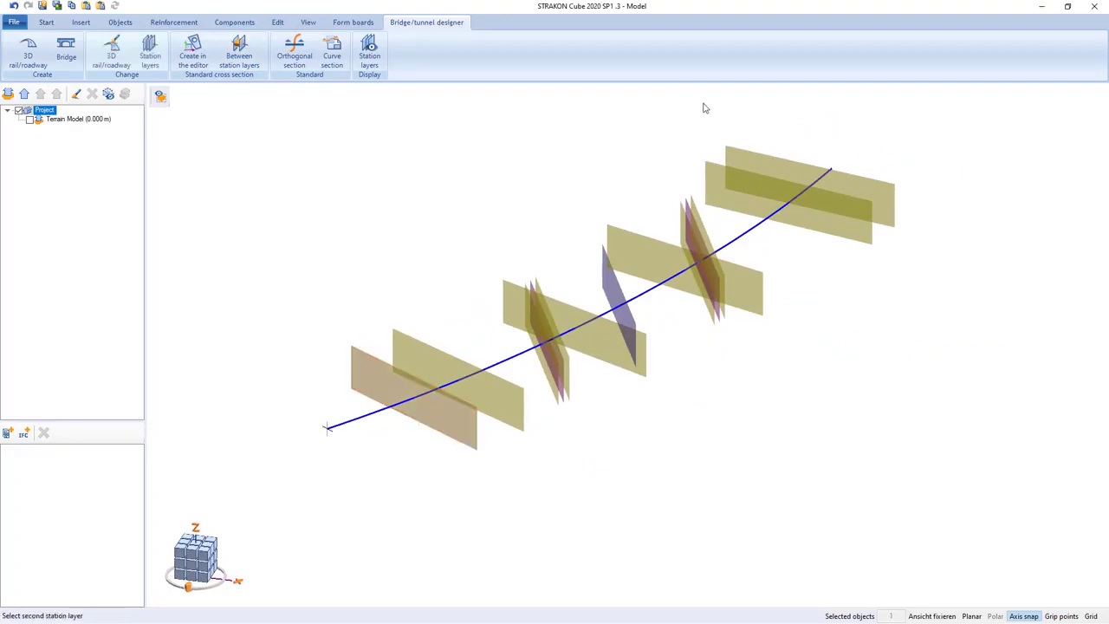
left_click(762, 155)
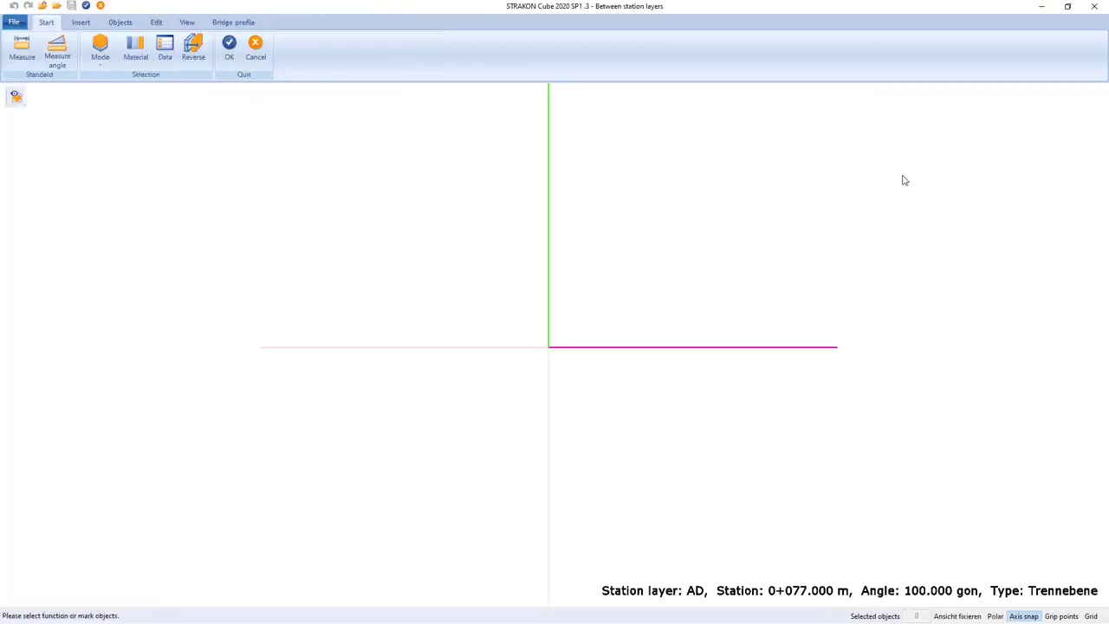
- Switch to the STRAKON premium drawing and import the PDF file Regular section.pdf as a 2D graphic
left_click(80, 22)
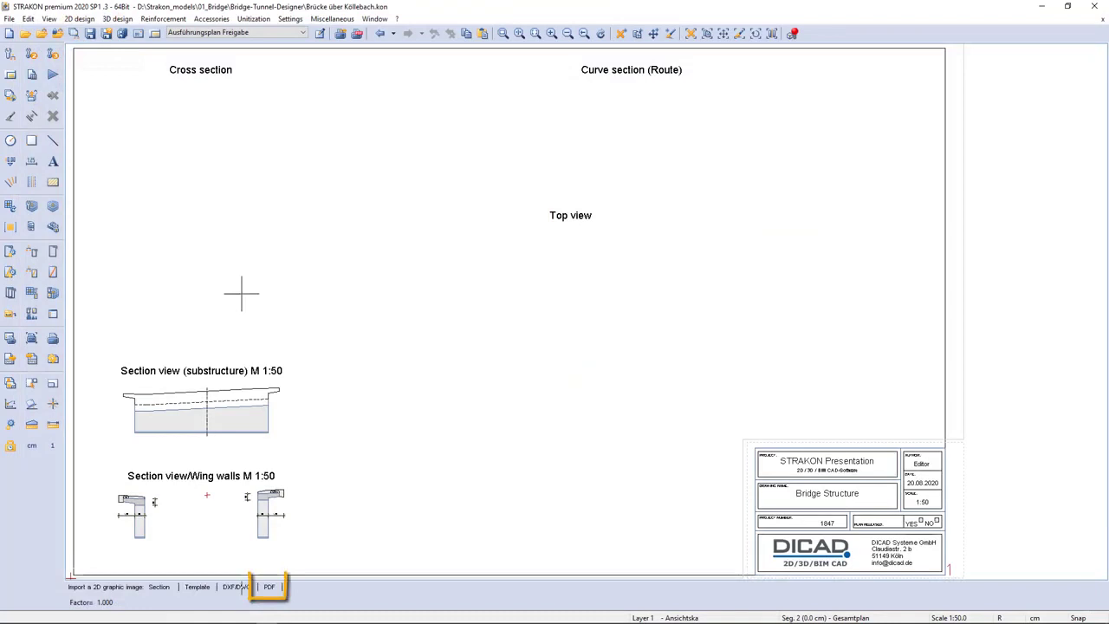
left_click(270, 587)
left_click(236, 132)
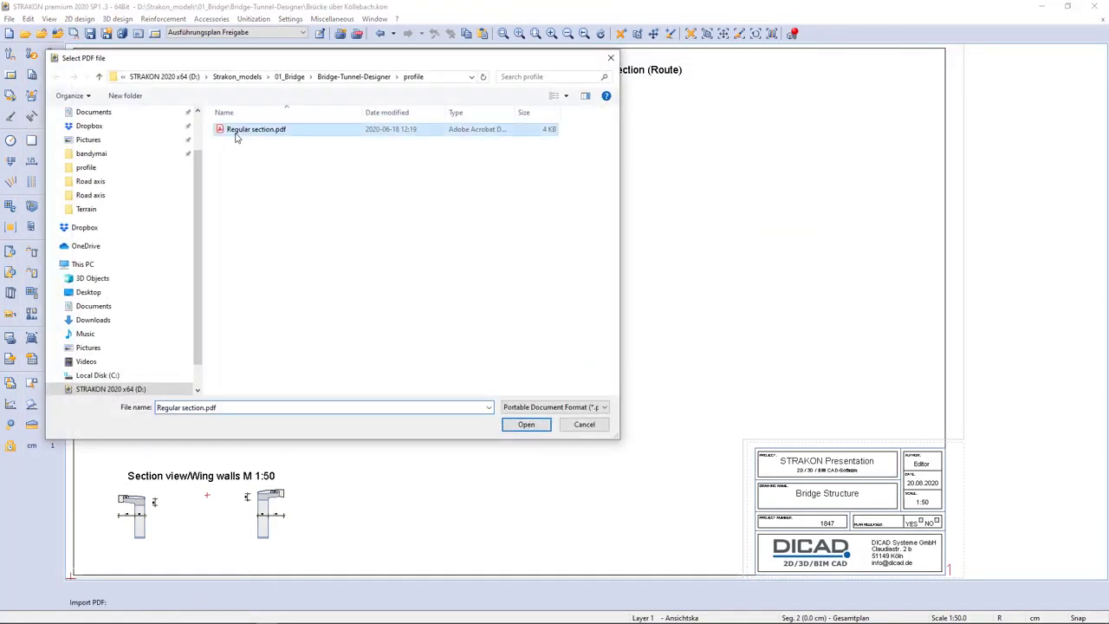
left_click(526, 424)
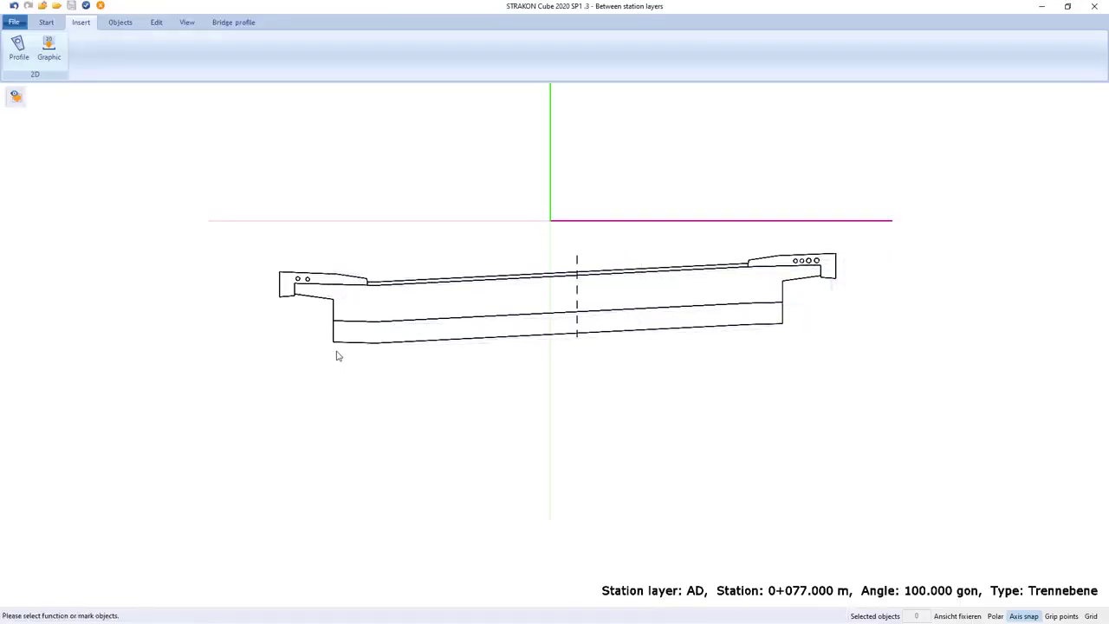
- Move the inserted cross section graphic from its road surface point on the dashed centreline to the origin of the station layer axes
scroll(510, 299, "up", 5)
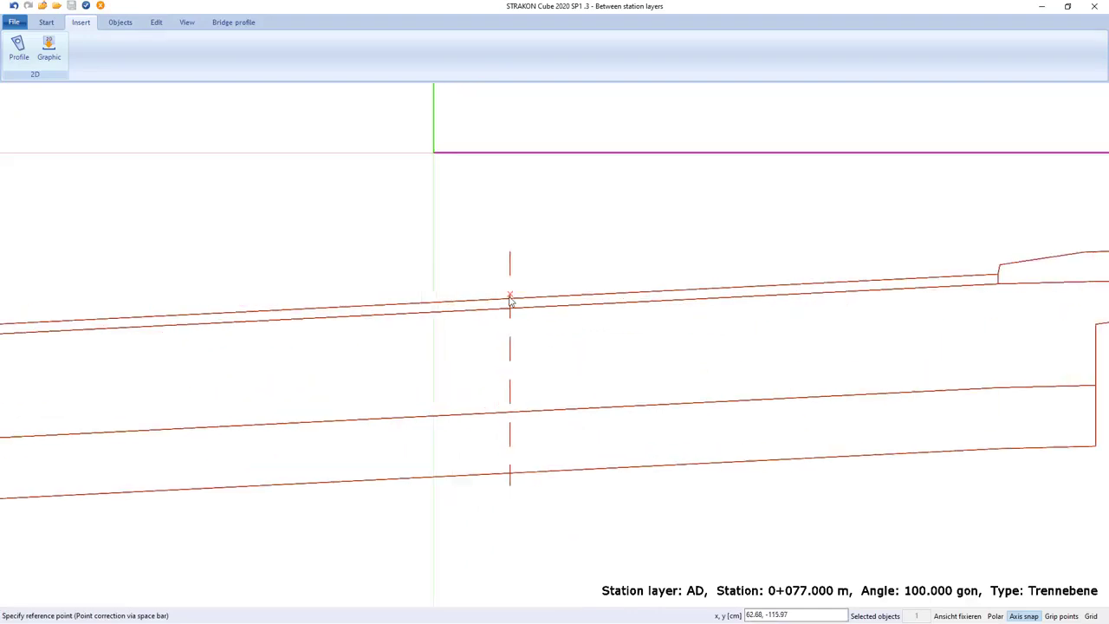
scroll(511, 293, "down", 3)
left_click(463, 227)
scroll(490, 247, "down", 3)
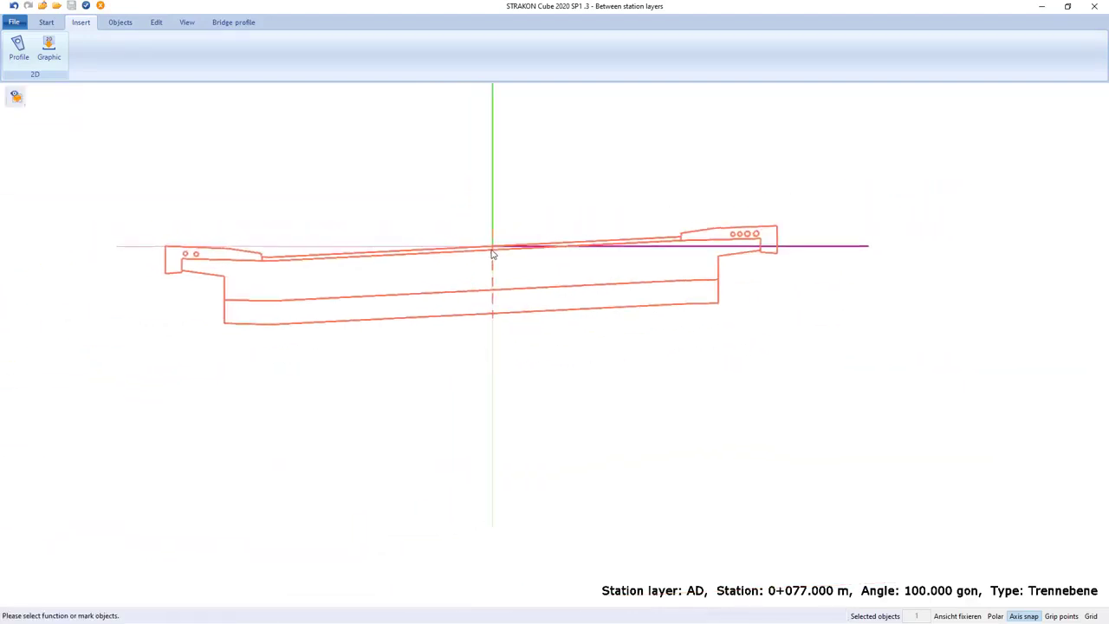
middle_click_drag(517, 265, 537, 273)
key("Escape")
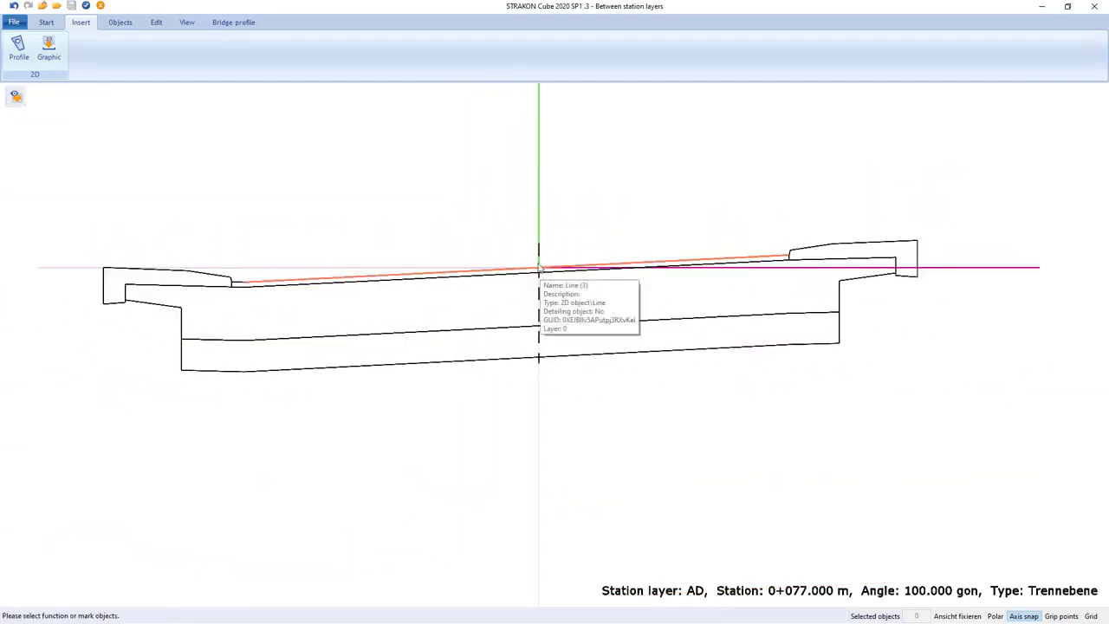
- Create a C25/30 concrete profile from the left edge cap's closed contour, including its two circular holes
left_click(120, 23)
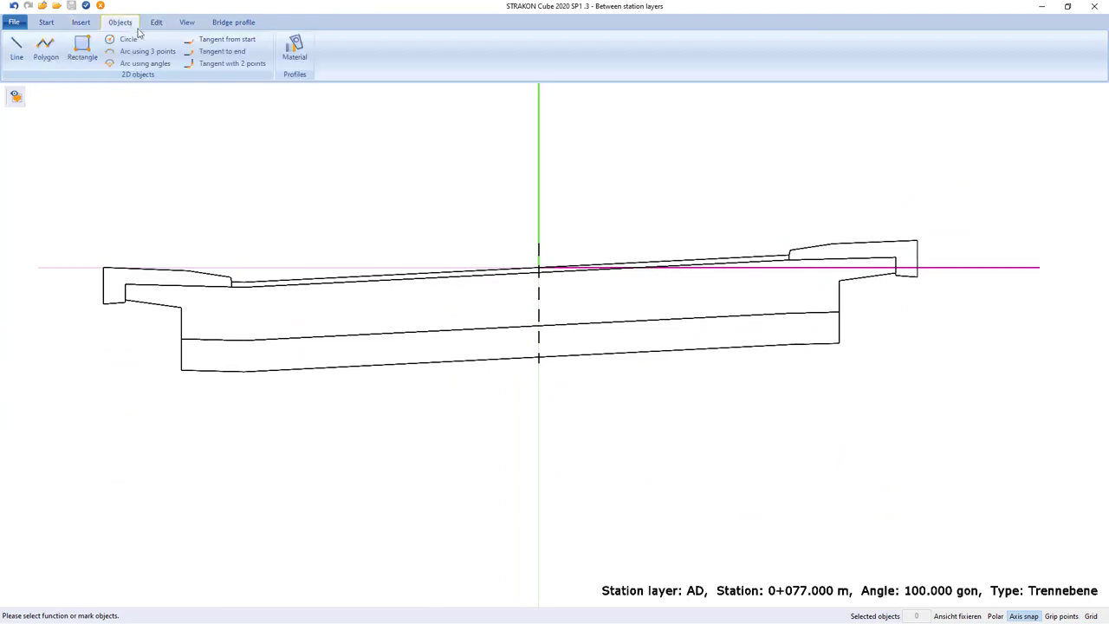
left_click(295, 47)
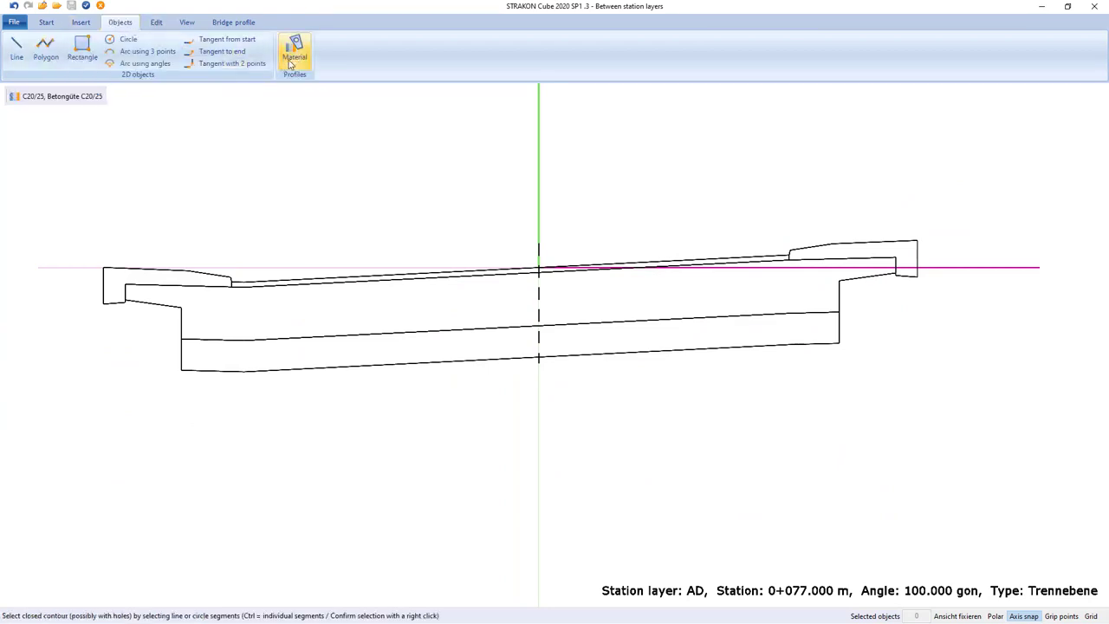
left_click(48, 101)
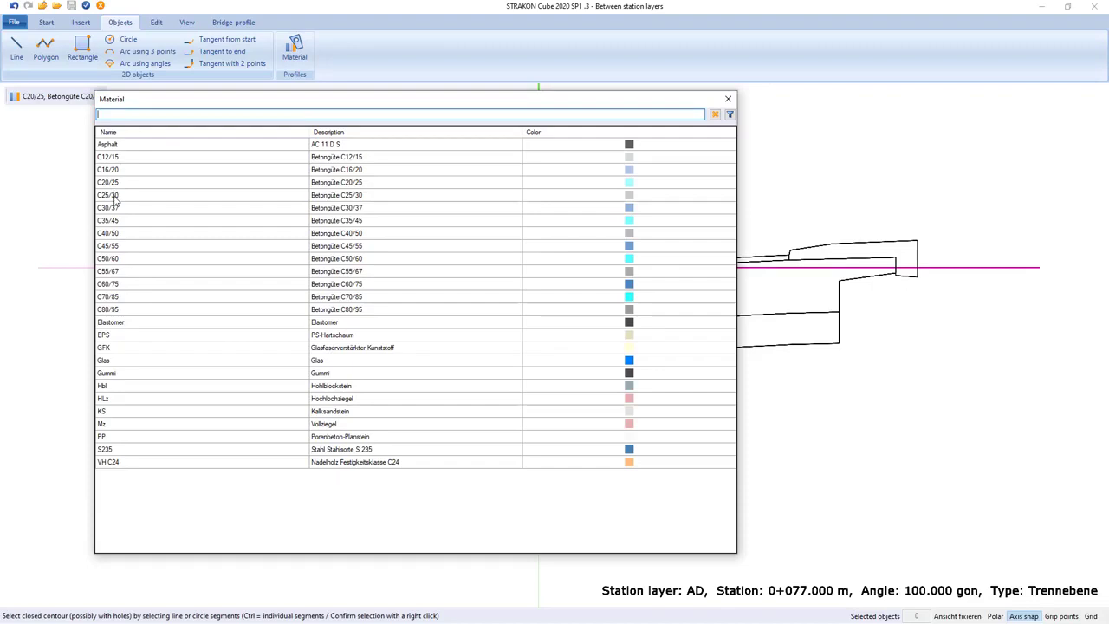
double_click(114, 196)
left_click(104, 293)
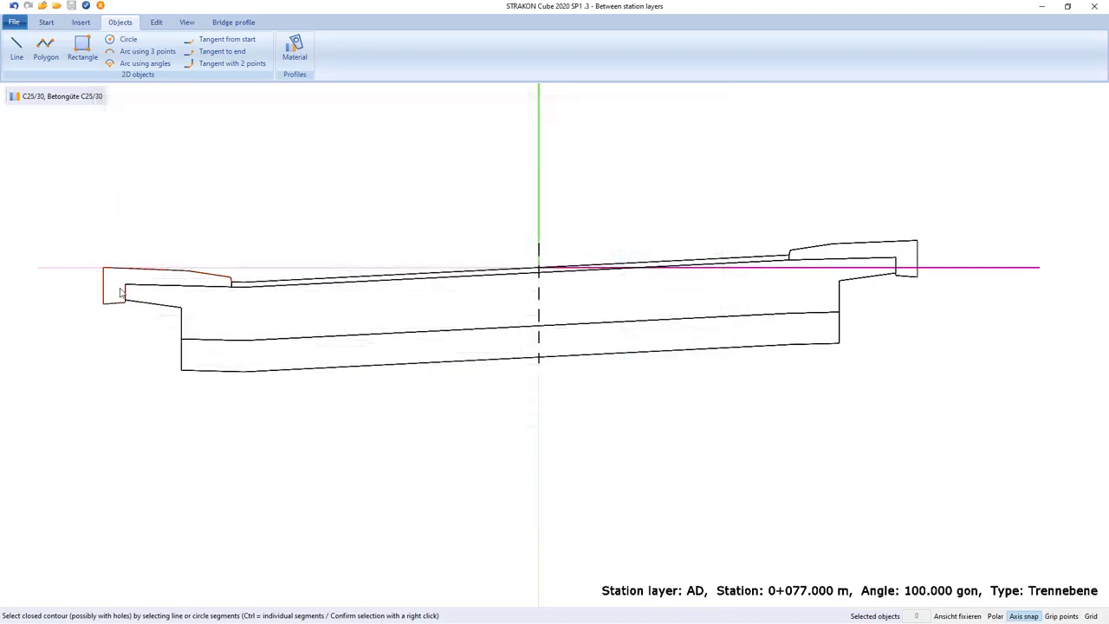
scroll(141, 288, "up", 3)
left_click(152, 269)
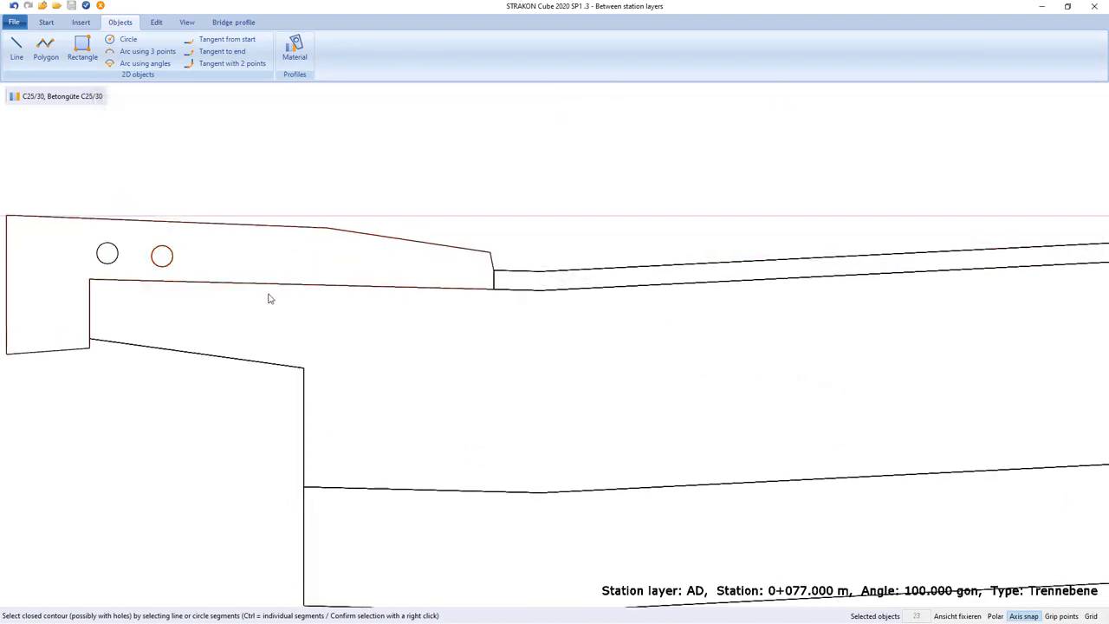
left_click(465, 289)
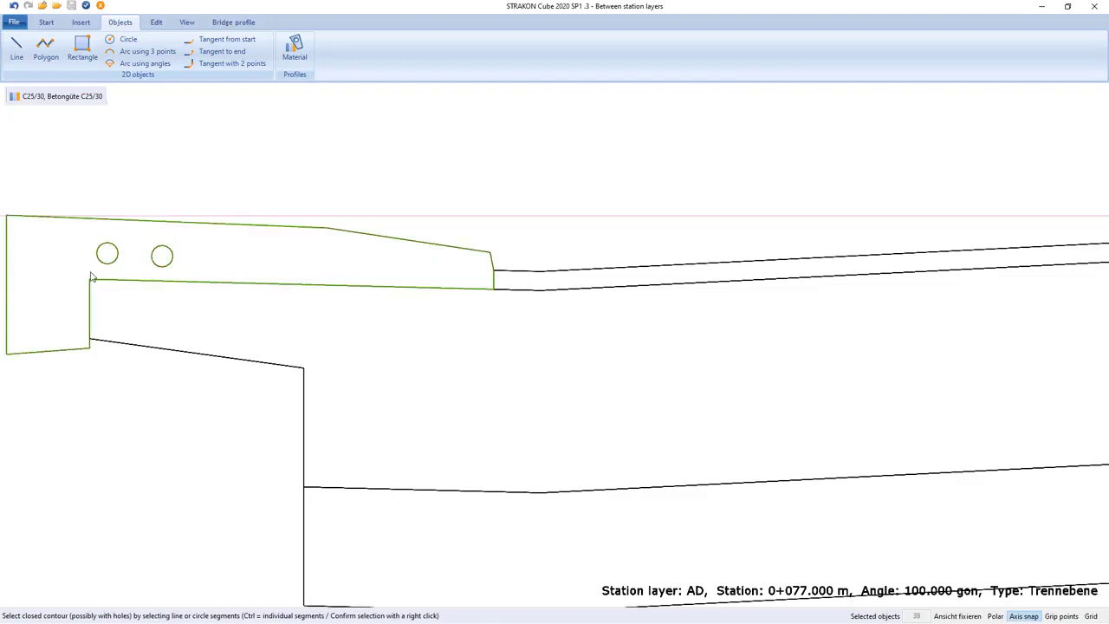
- Create a C25/30 concrete profile from the right edge cap's closed contour, including its four circular holes
scroll(189, 247, "down", 2)
scroll(189, 247, "down", 2)
middle_click_drag(1075, 269, 277, 318)
scroll(679, 255, "up", 4)
left_click(544, 250)
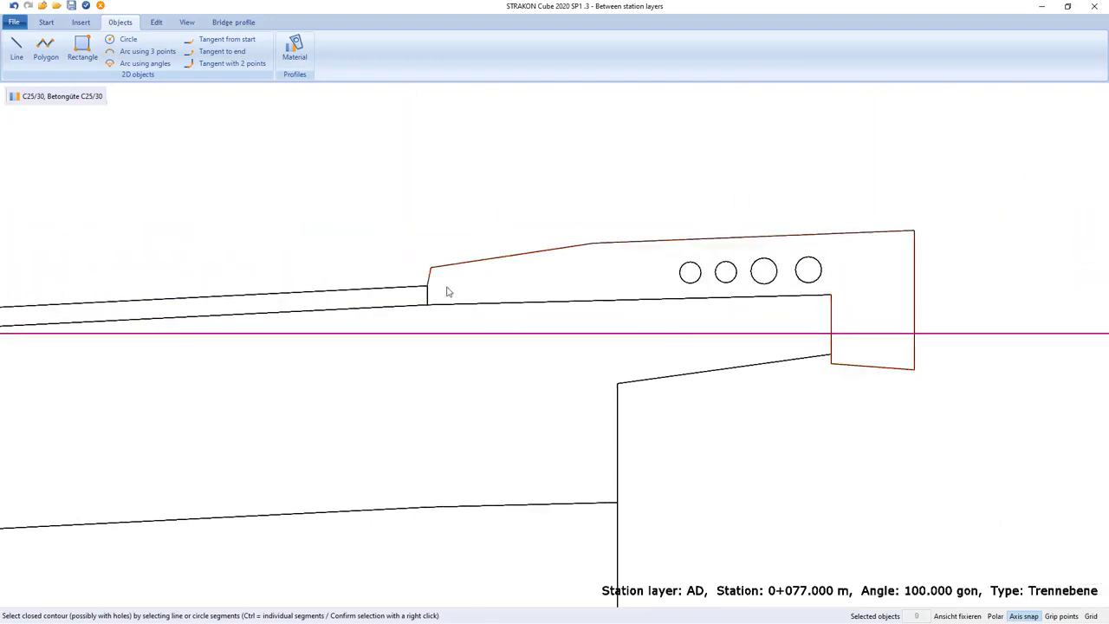
left_click(468, 308)
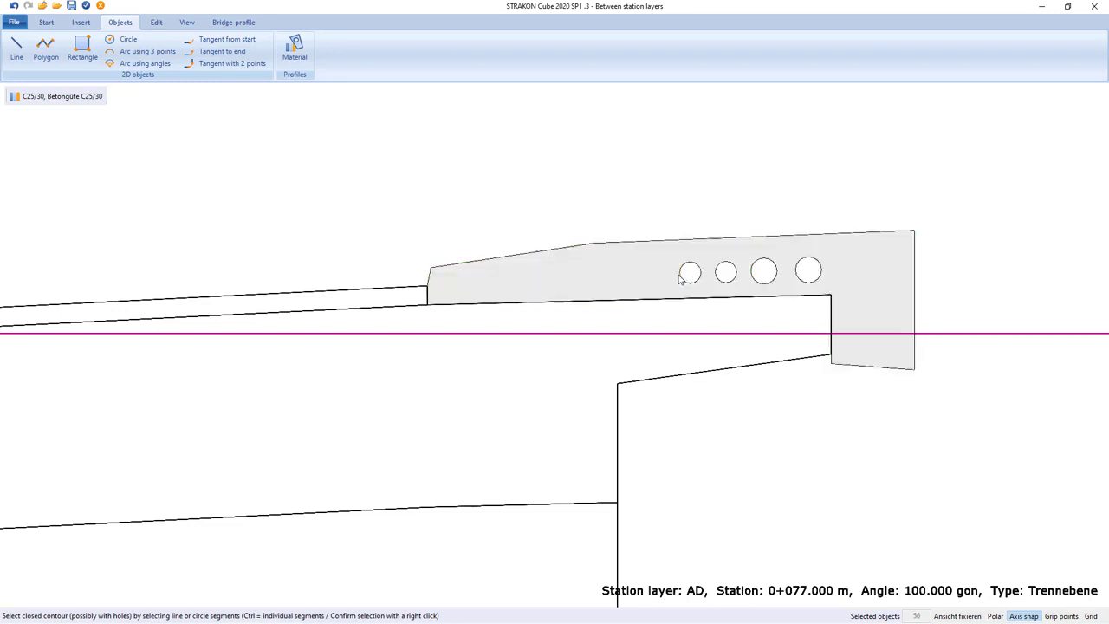
- Assign Asphalt to the road surface contour and C35/45 concrete to the two superstructure contours below it
scroll(341, 272, "down", 3)
middle_click_drag(340, 272, 653, 242)
scroll(407, 260, "down", 2)
middle_click_drag(321, 232, 401, 245)
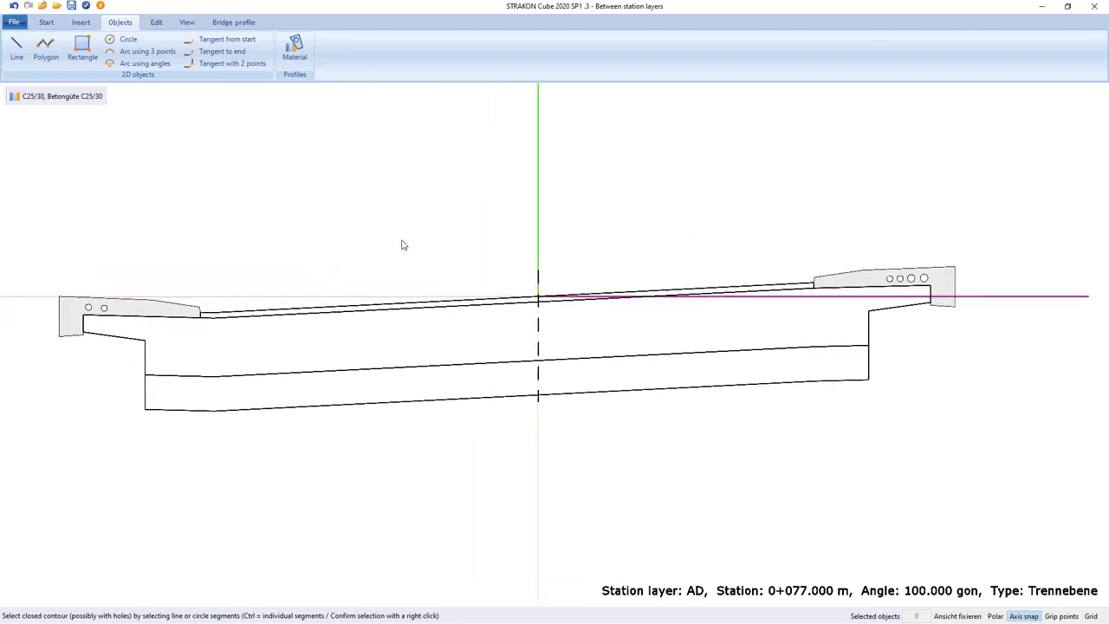
left_click(72, 102)
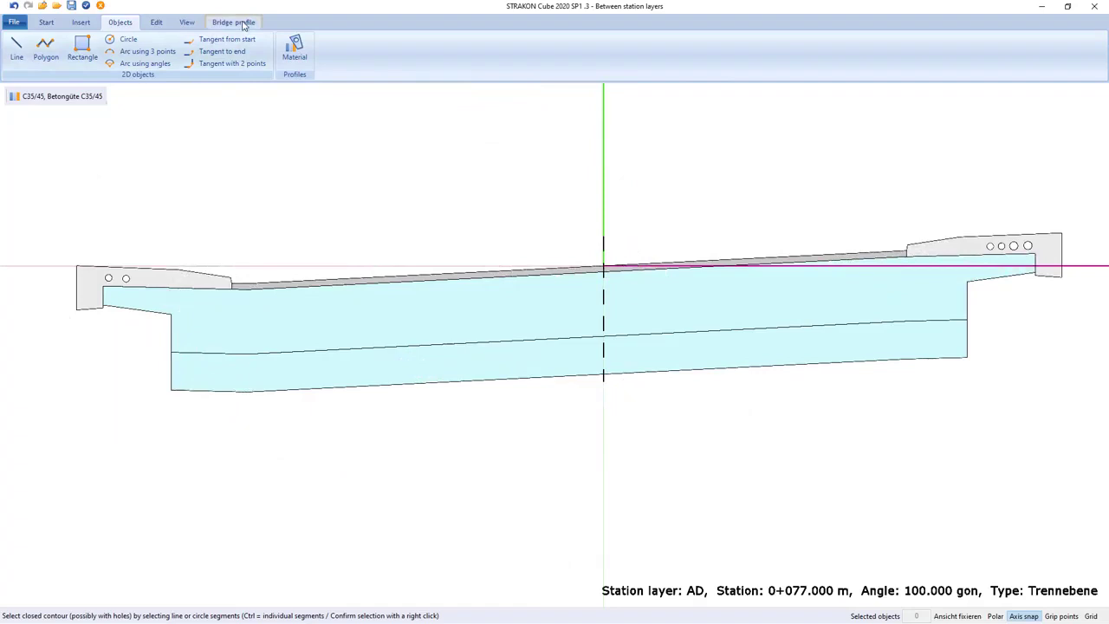
- Create standard bridge bodies from all cross section profiles, including both caps, road surface and superstructure, and finish the cross section
left_click(243, 21)
left_click(22, 48)
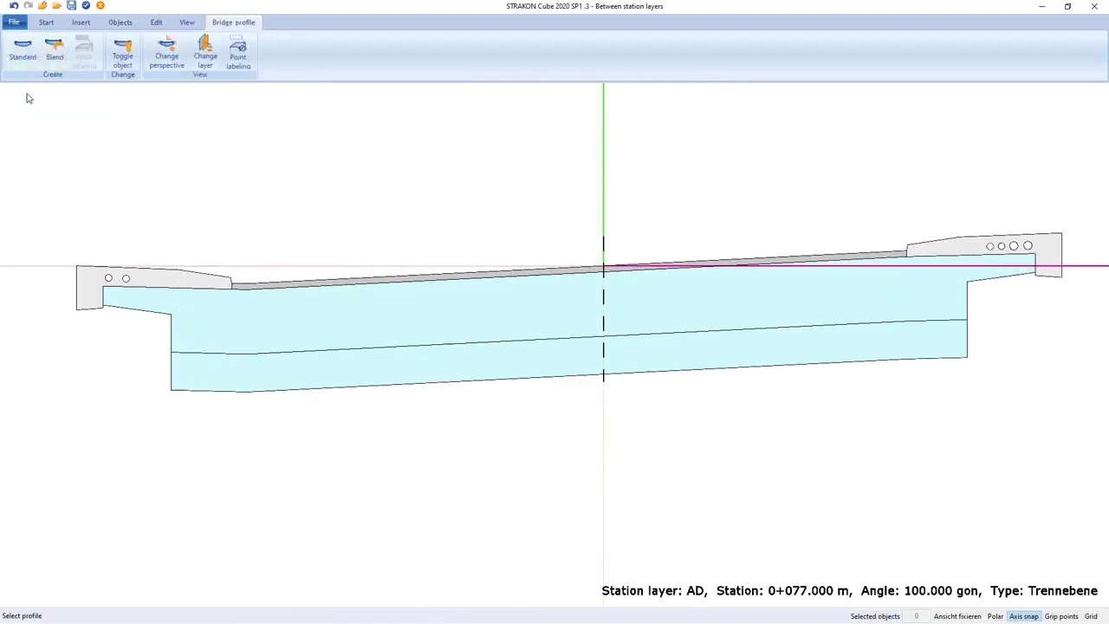
left_click(143, 288)
left_click(234, 294)
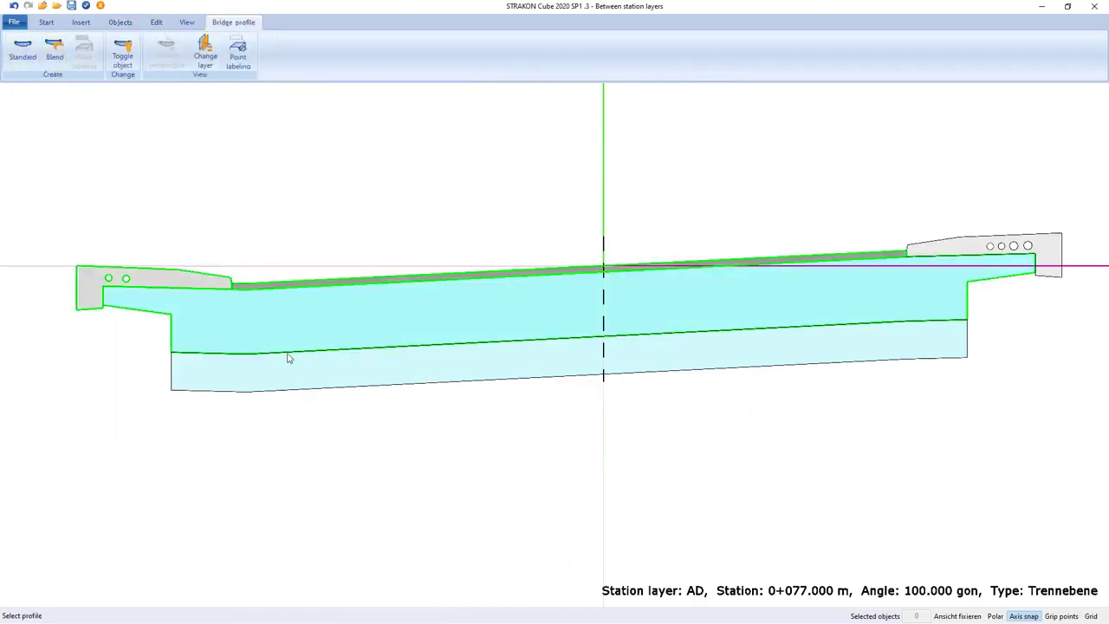
left_click(1052, 277)
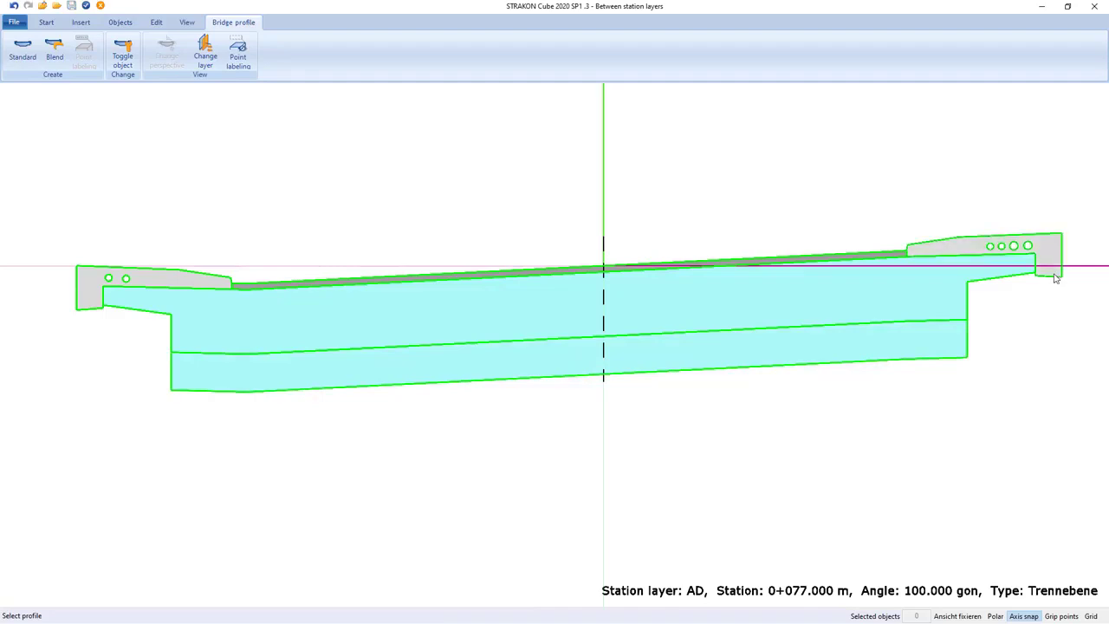
left_click(86, 5)
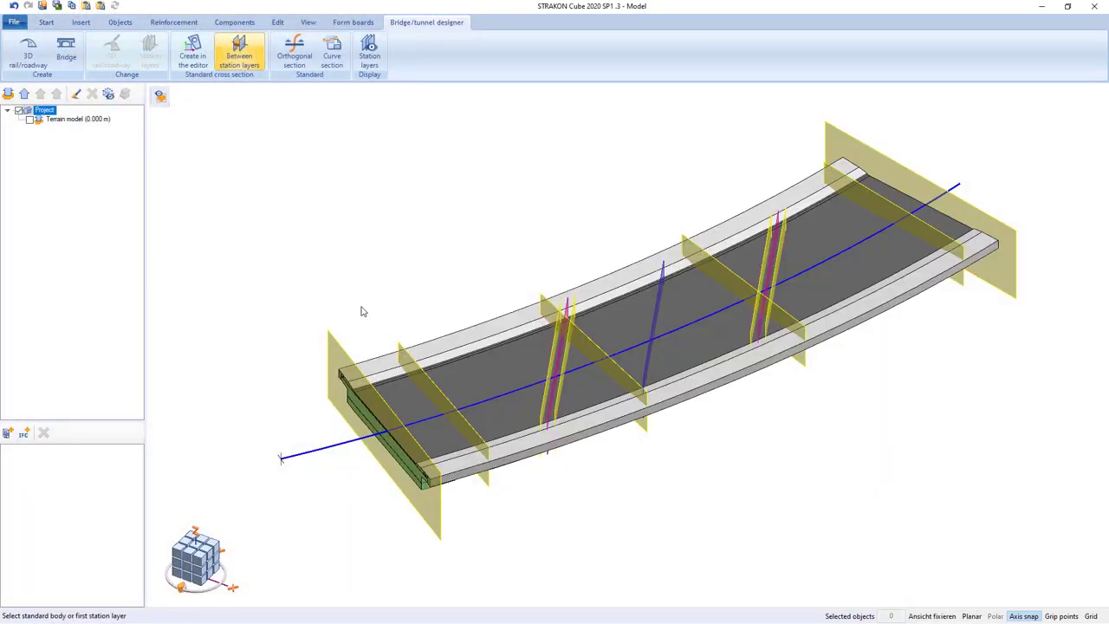
- Toggle off the left edge cap profile in the section between station layer AD and the station layer near the first abutment
left_click(349, 362)
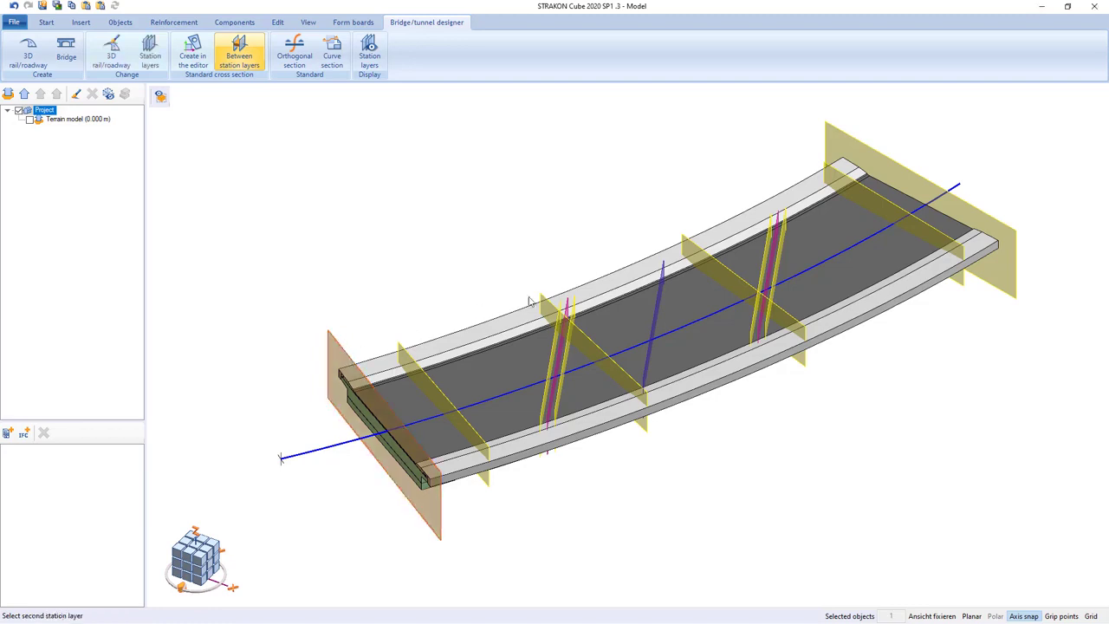
left_click(544, 303)
left_click(234, 22)
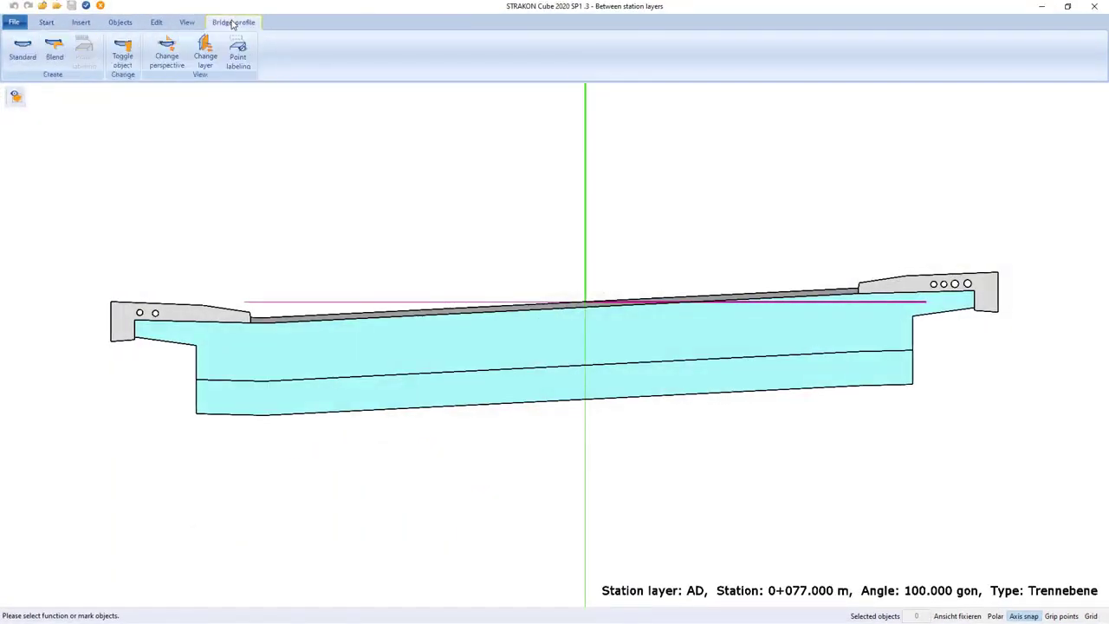
left_click(122, 54)
left_click(181, 309)
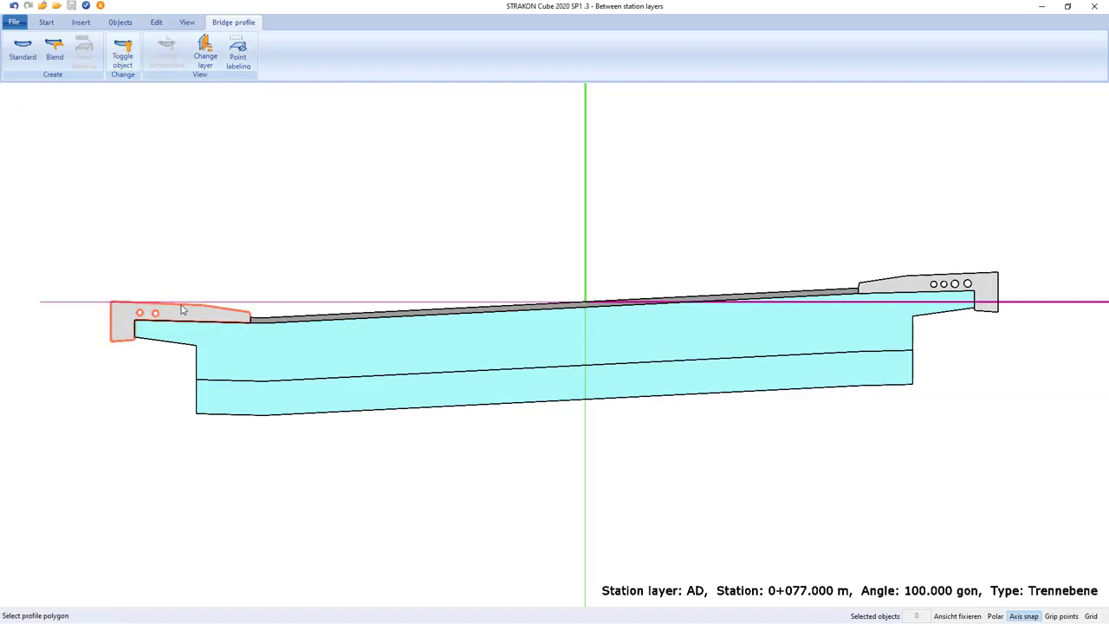
left_click(86, 6)
- Toggle off the superstructure profiles in the section between station layer AD and the first abutment's station layer
left_click(356, 365)
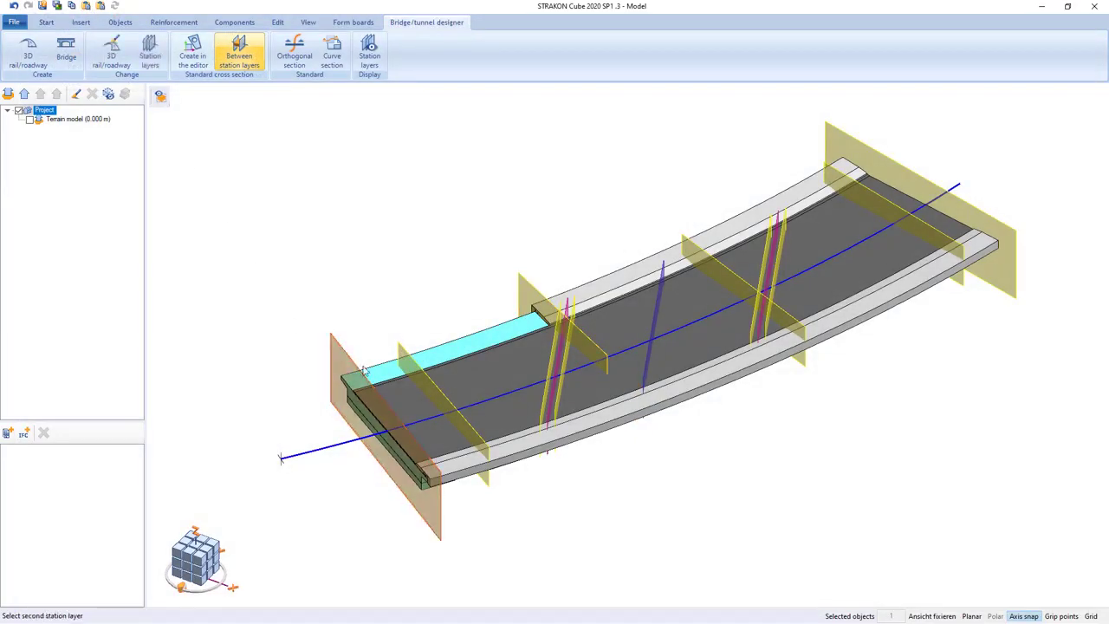
left_click(549, 355)
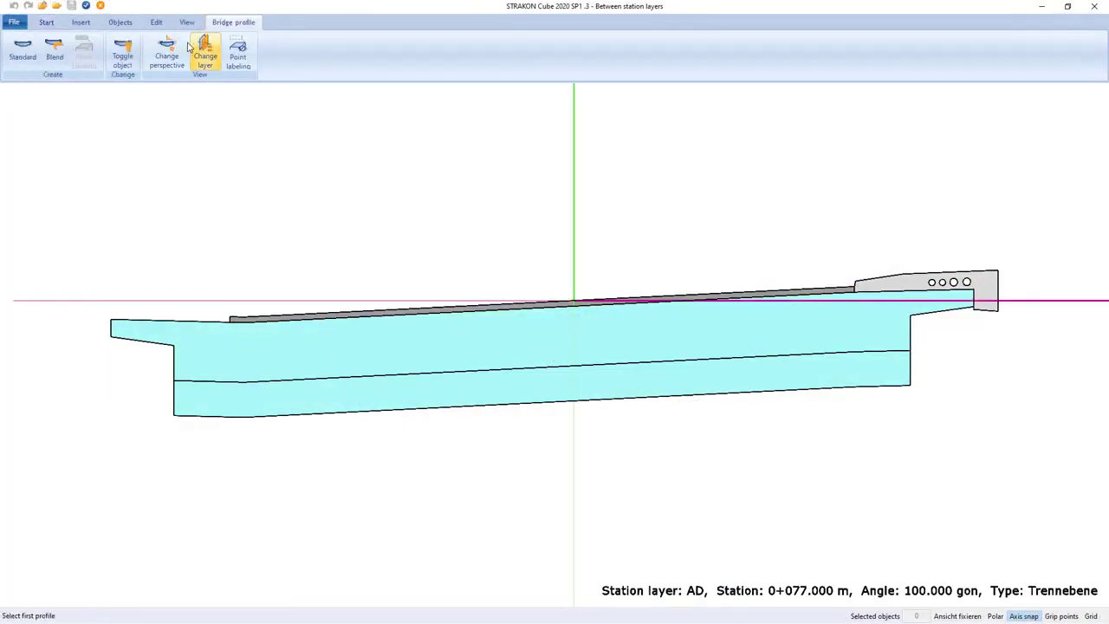
left_click(190, 46)
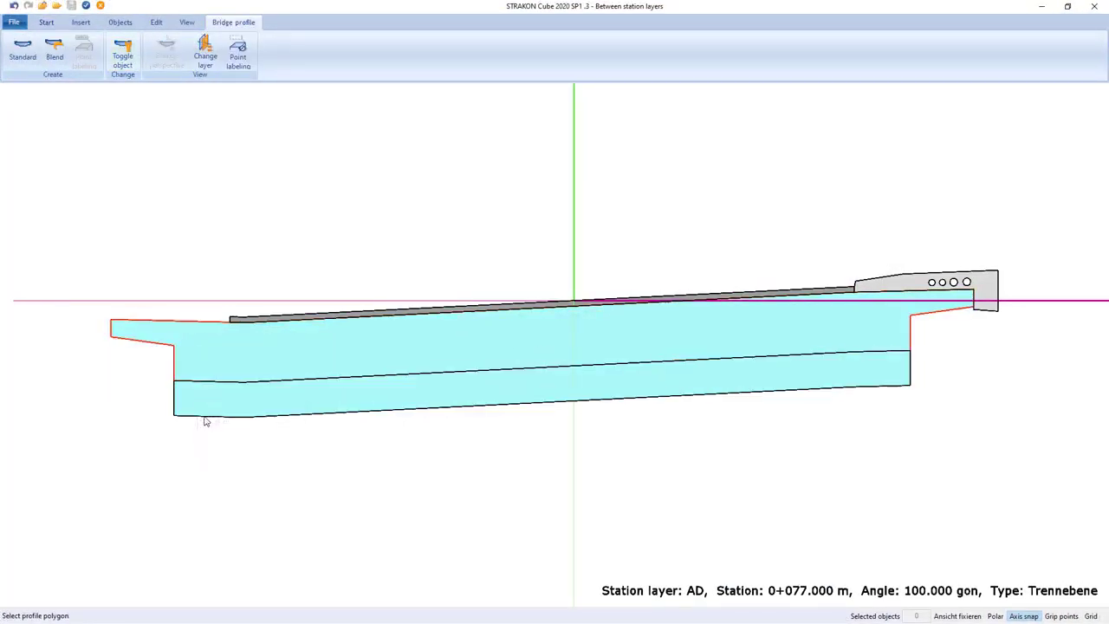
left_click(86, 6)
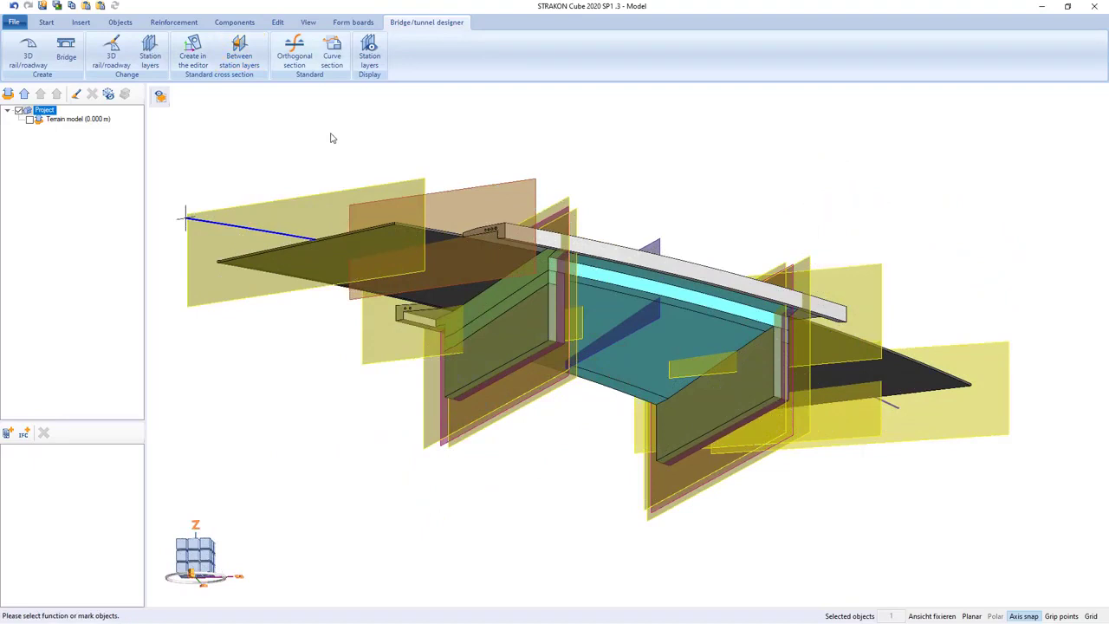
- Open the section from station layer FW1 to the far wing layer and insert the four-hole wing wall outline from the 2D plan under the right edge cap
left_click(239, 54)
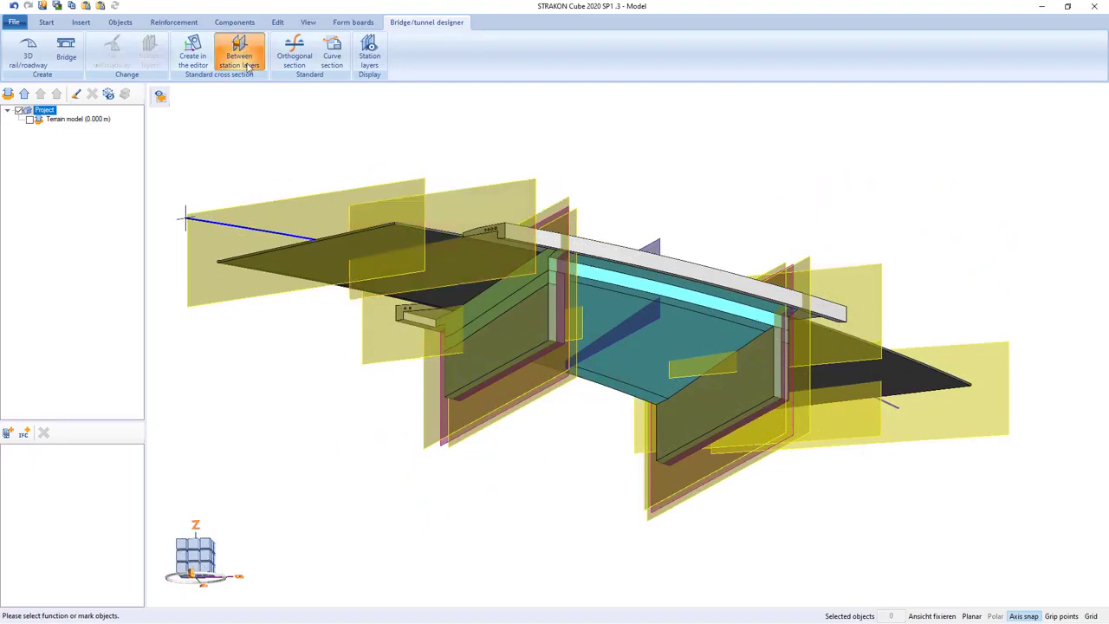
left_click(461, 189)
left_click(834, 271)
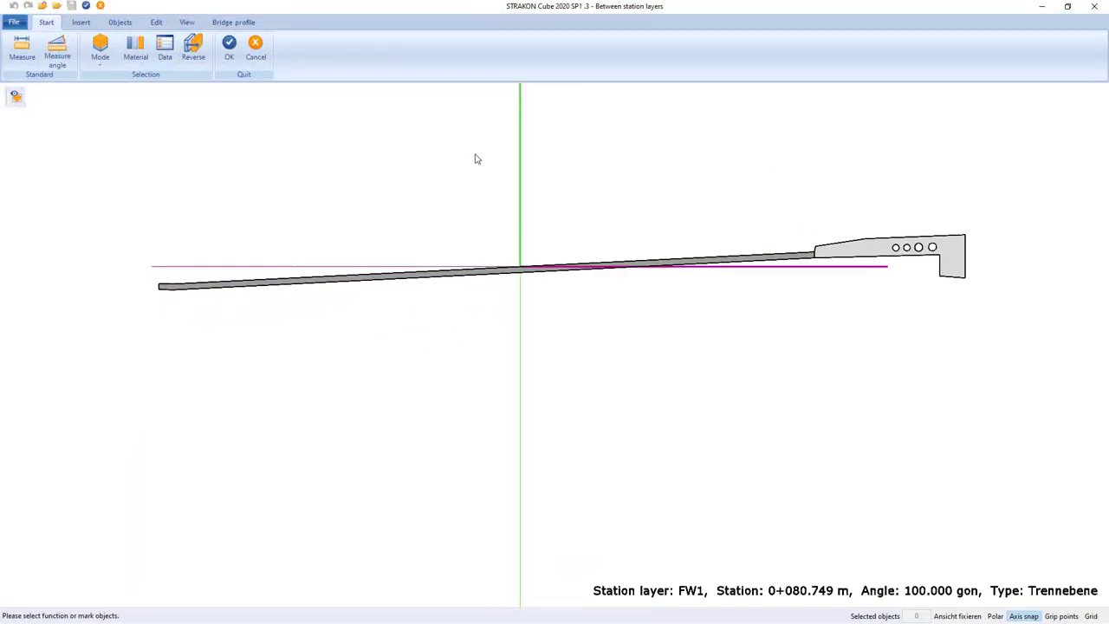
left_click(81, 22)
left_click(49, 48)
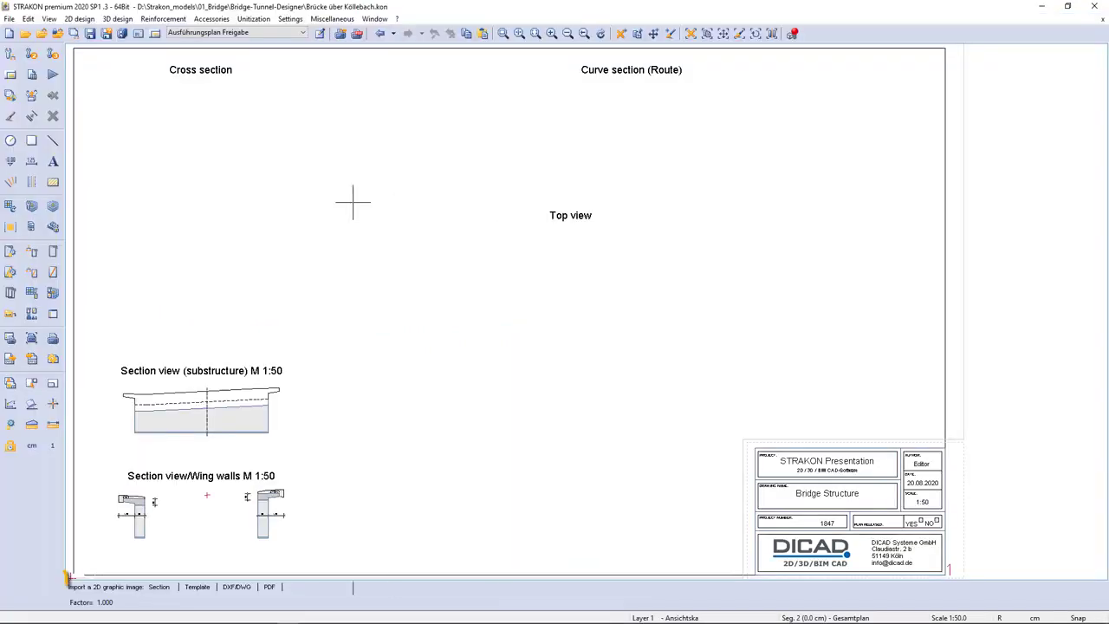
left_click(159, 171)
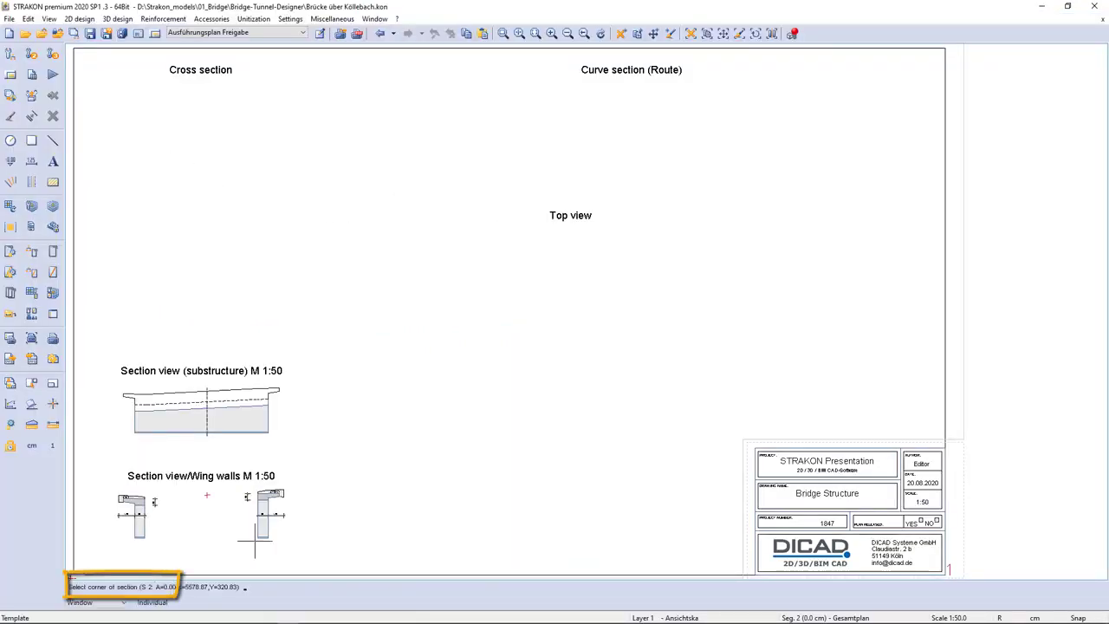
scroll(244, 540, "up", 5)
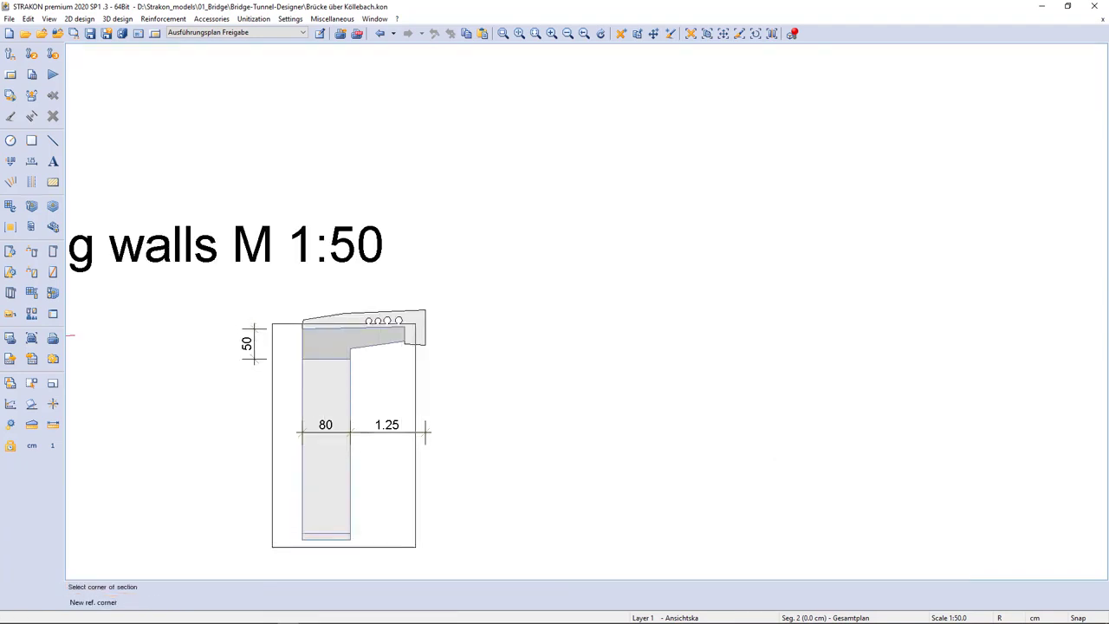
left_click(303, 328)
left_click(302, 327)
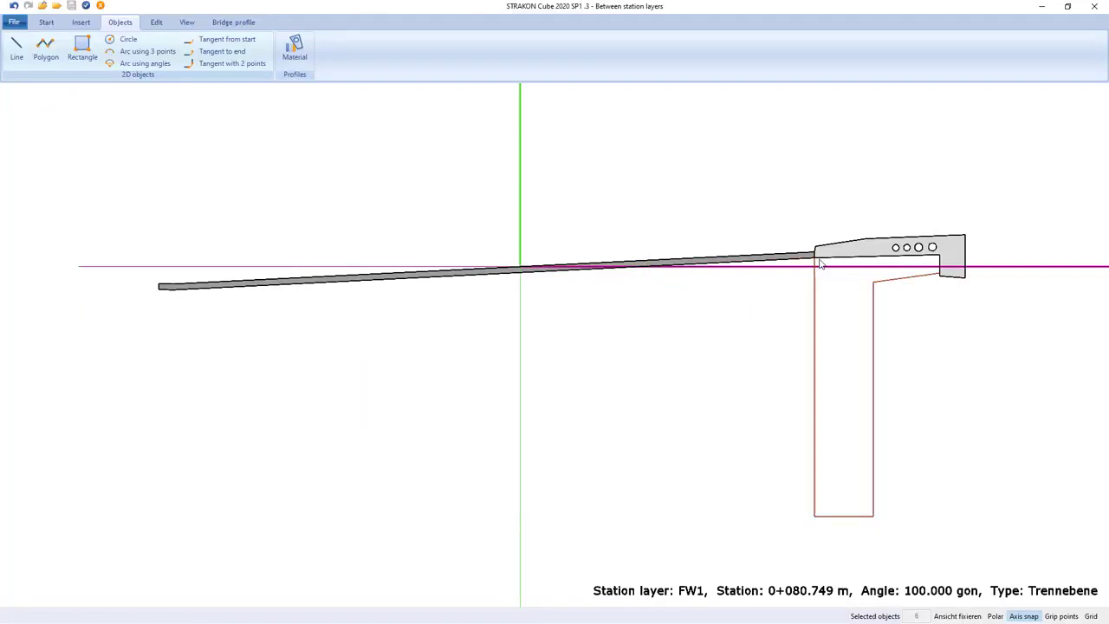
left_click(796, 253)
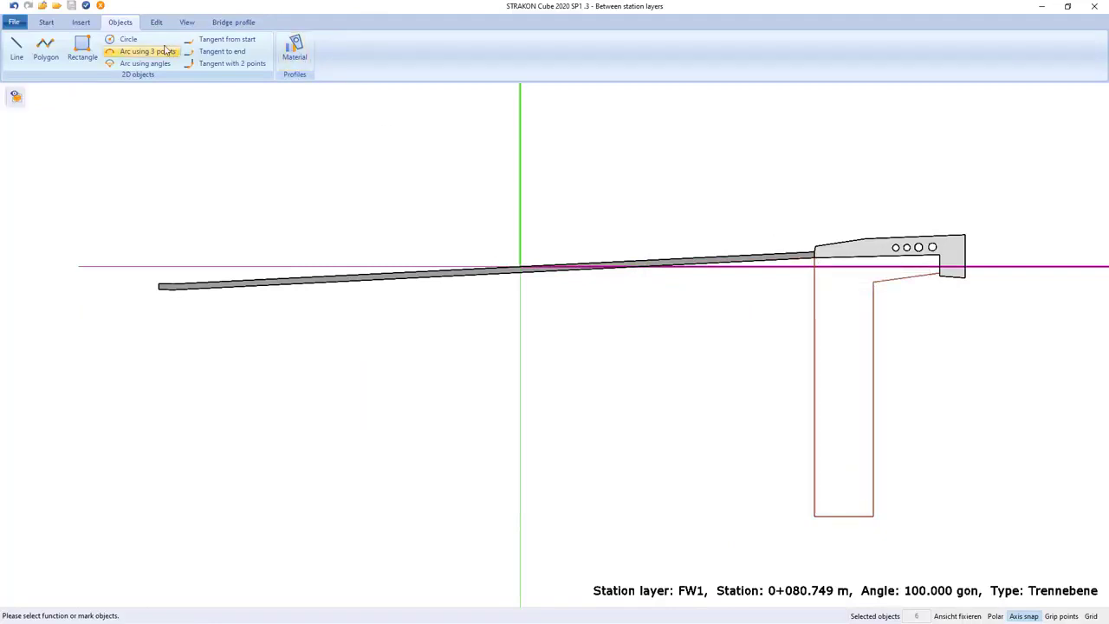
- Create a C30/37 concrete profile from the closed wing wall contour beneath the right edge cap
left_click(295, 52)
left_click(69, 101)
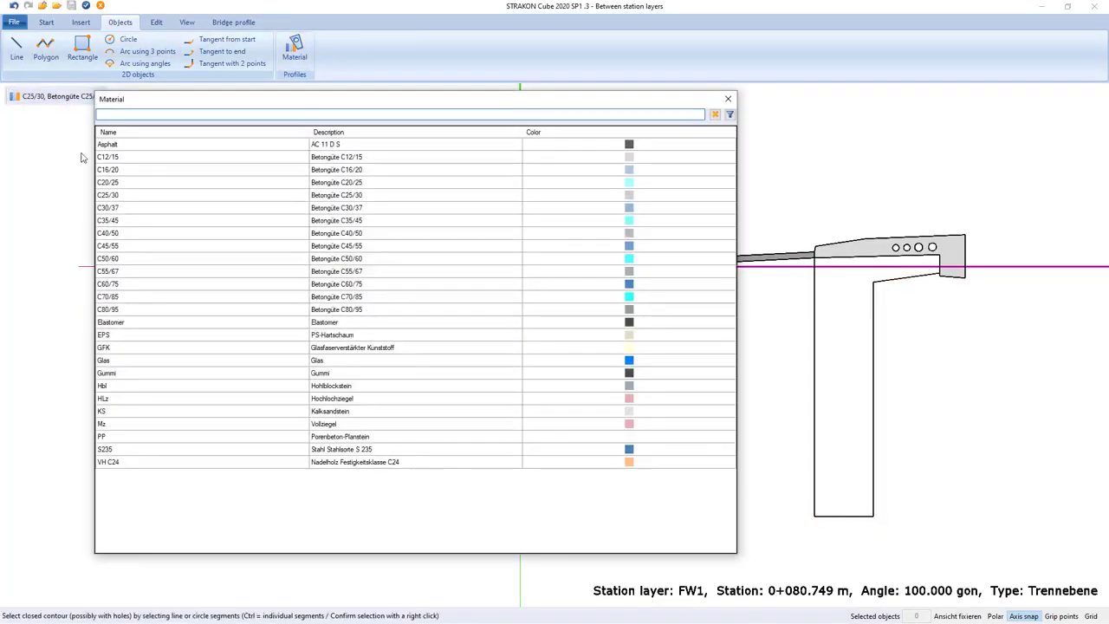
left_click(114, 209)
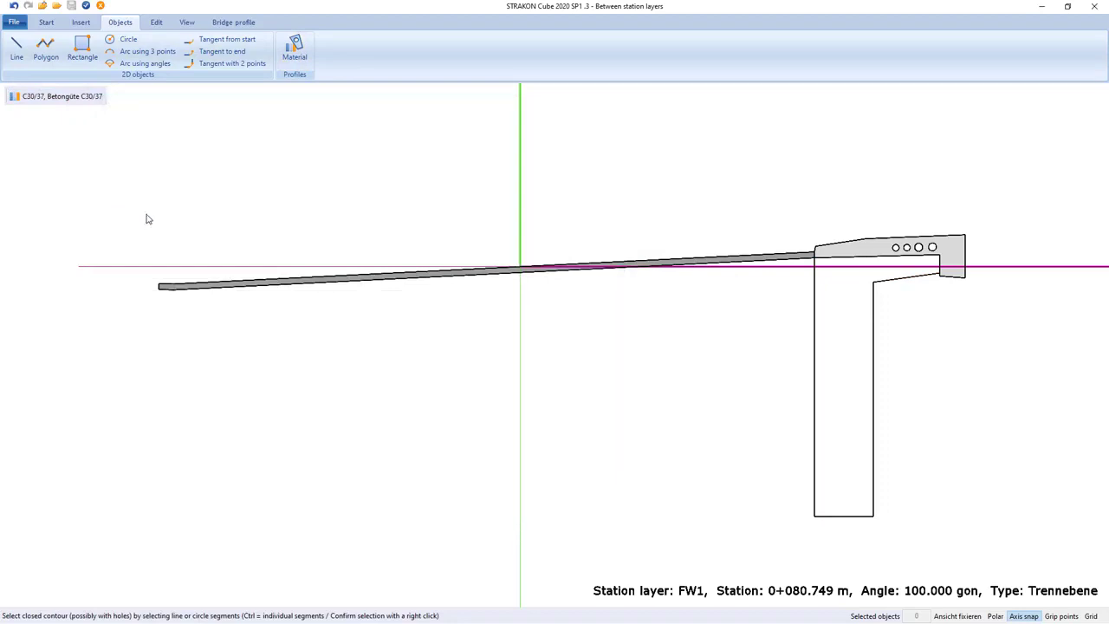
right_click(801, 351)
- Create a standard bridge body from the wing wall profile and finish the cross section
left_click(232, 21)
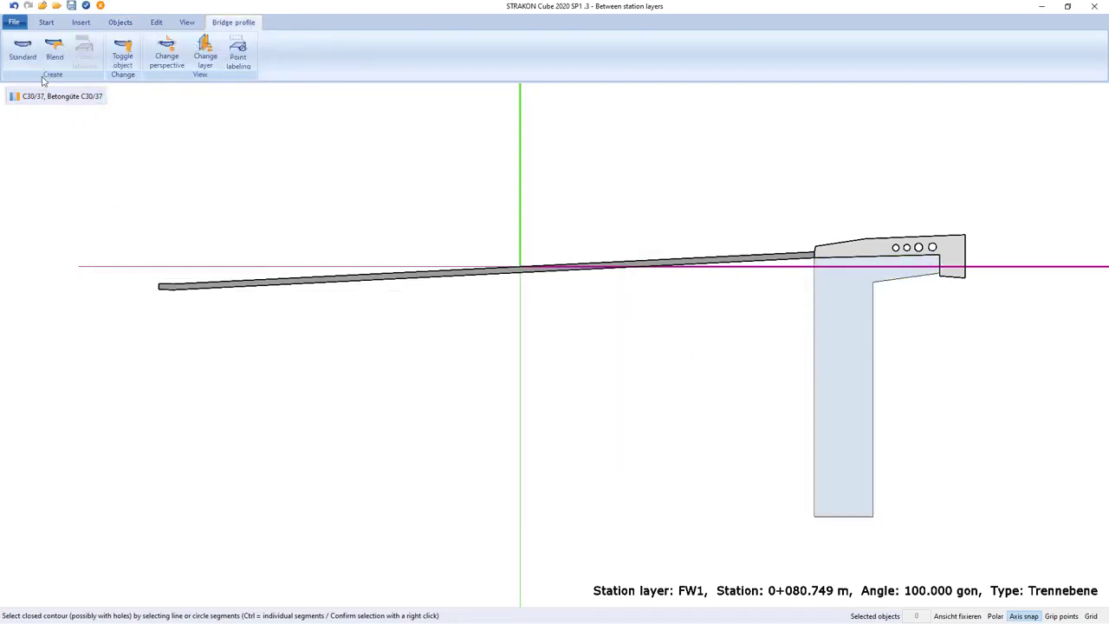
left_click(22, 48)
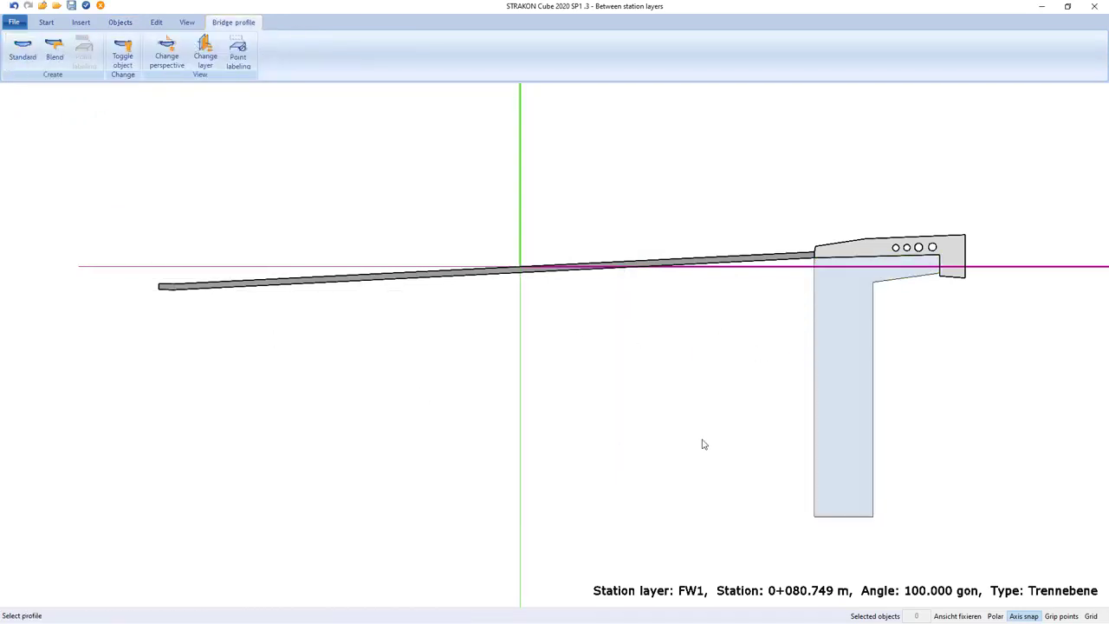
left_click(817, 378)
left_click(100, 5)
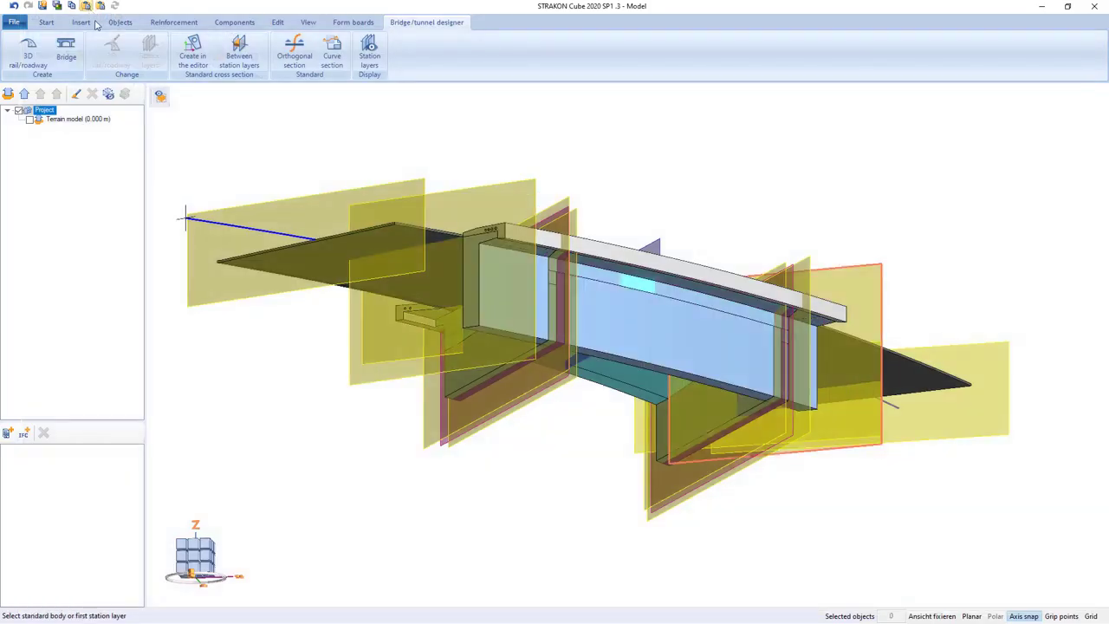
- Toggle off the wing wall profile in the span section starting at station layer WW10L, and hide the station layers in the model
left_click(808, 259)
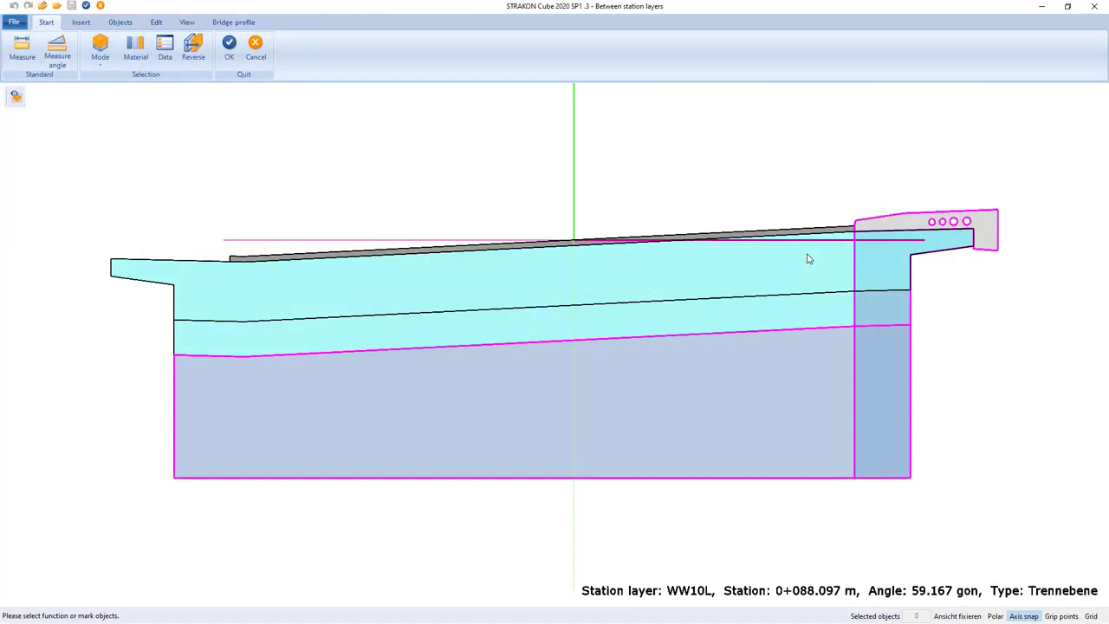
left_click(233, 22)
left_click(123, 54)
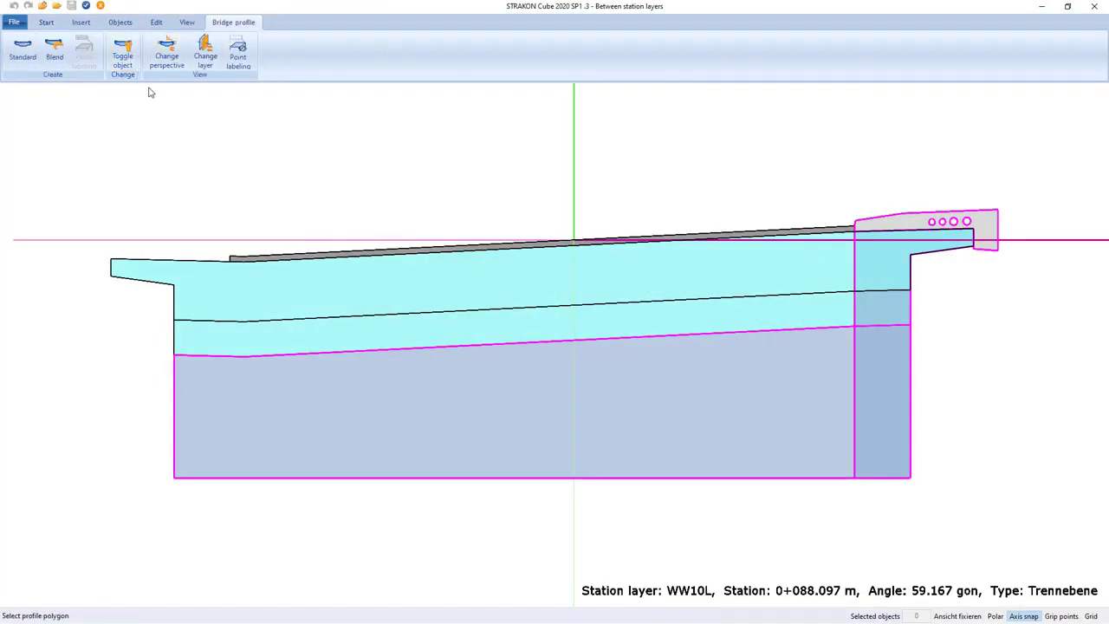
left_click(850, 314)
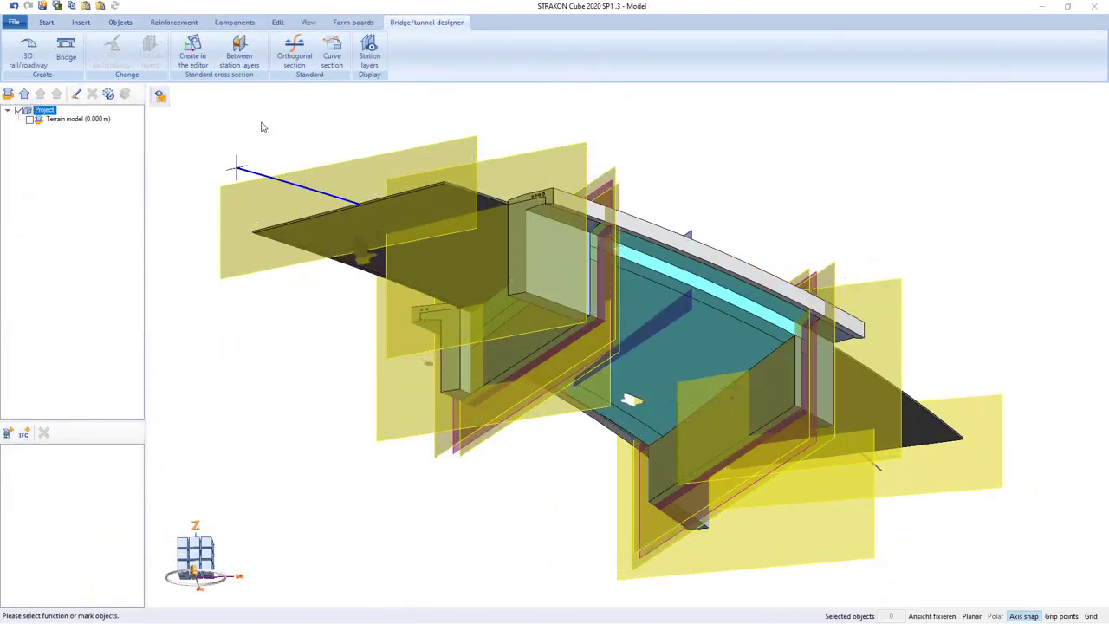
left_click(370, 59)
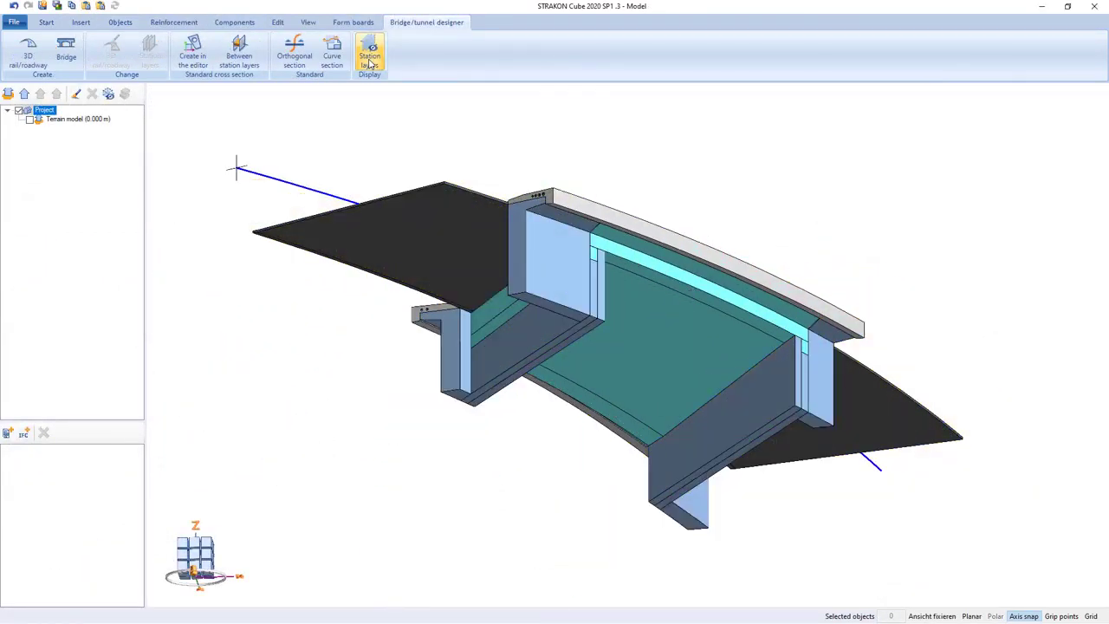
- Insert the two angled foundation outlines from the 2D plan as a section and place them under the abutments and wing walls
left_click(76, 21)
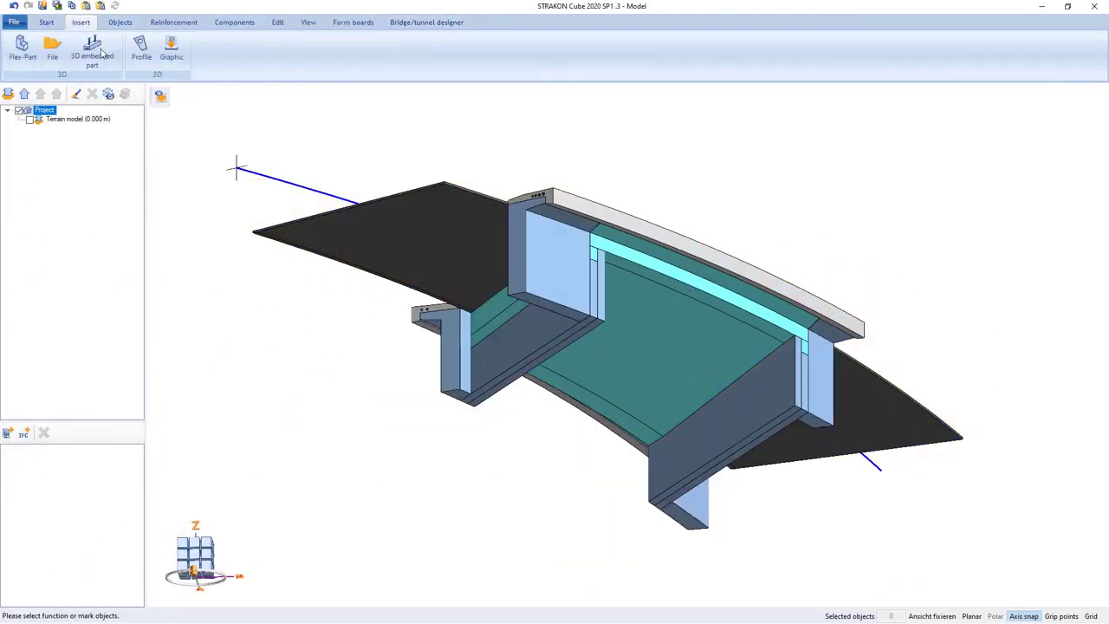
left_click(141, 54)
left_click(159, 587)
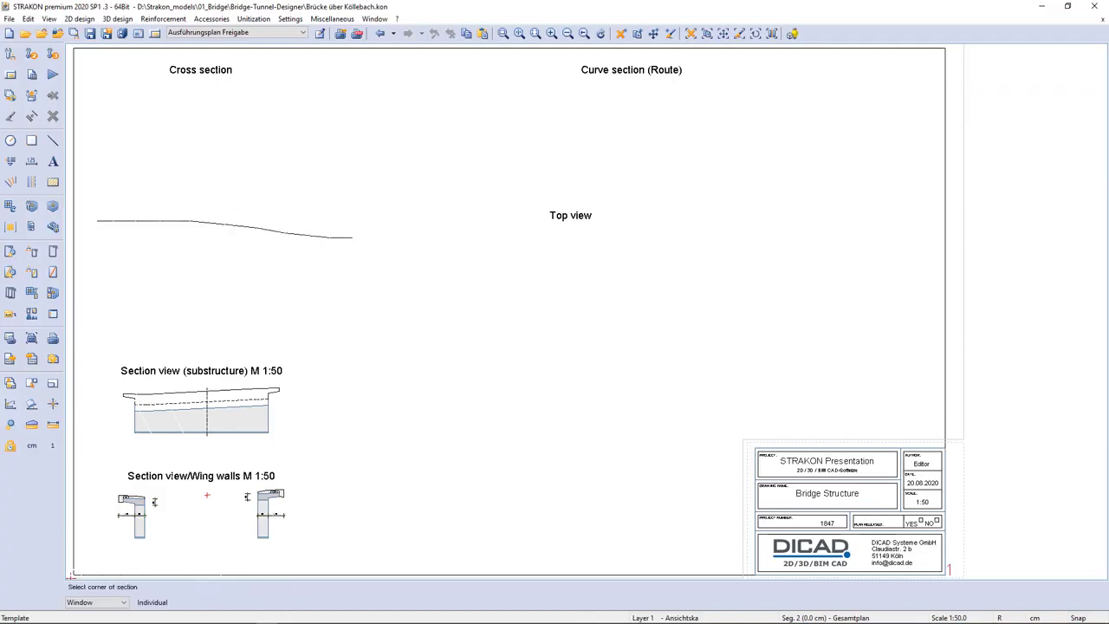
middle_click_drag(352, 237, 97, 221)
left_click(371, 71)
left_click(683, 559)
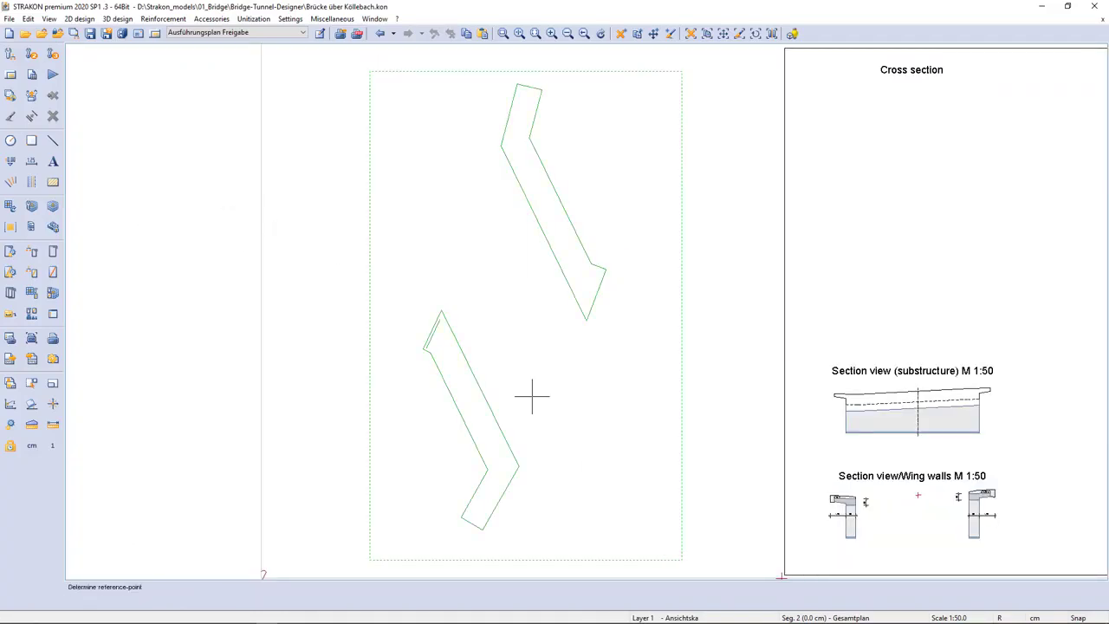
left_click(439, 320)
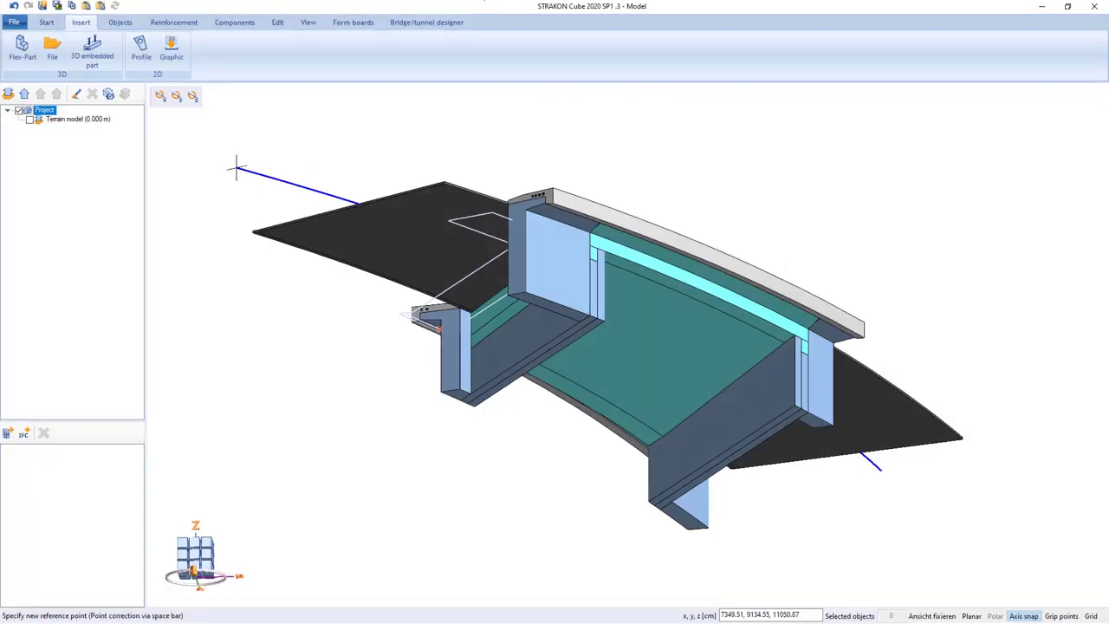
left_click(476, 421)
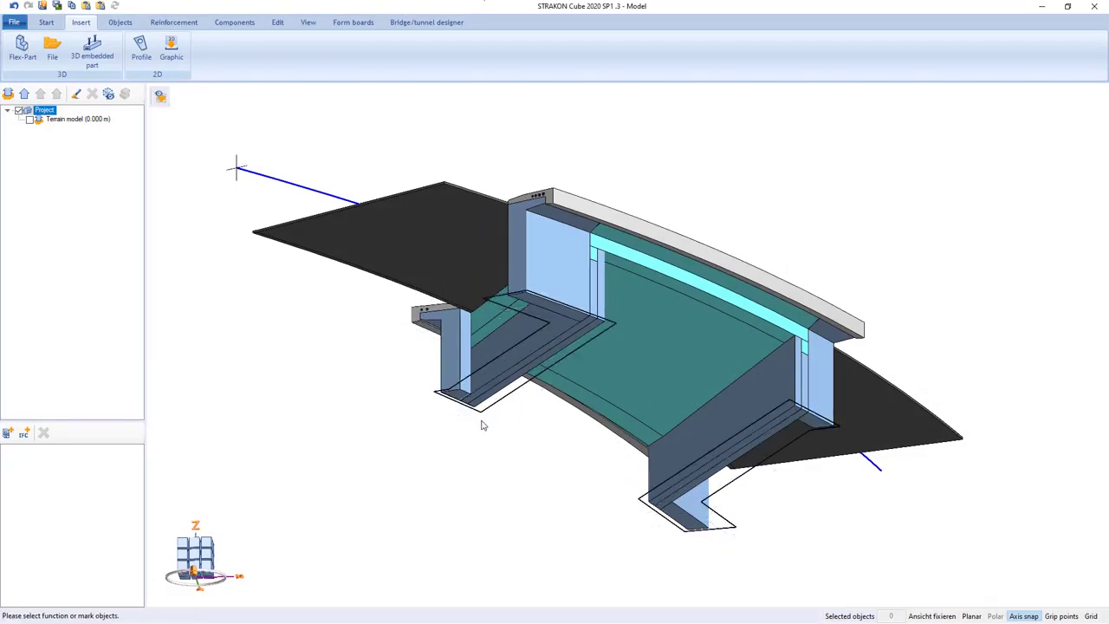
- Create C30/37 concrete profiles in the model from the two closed foundation contours
left_click(120, 22)
left_click(863, 68)
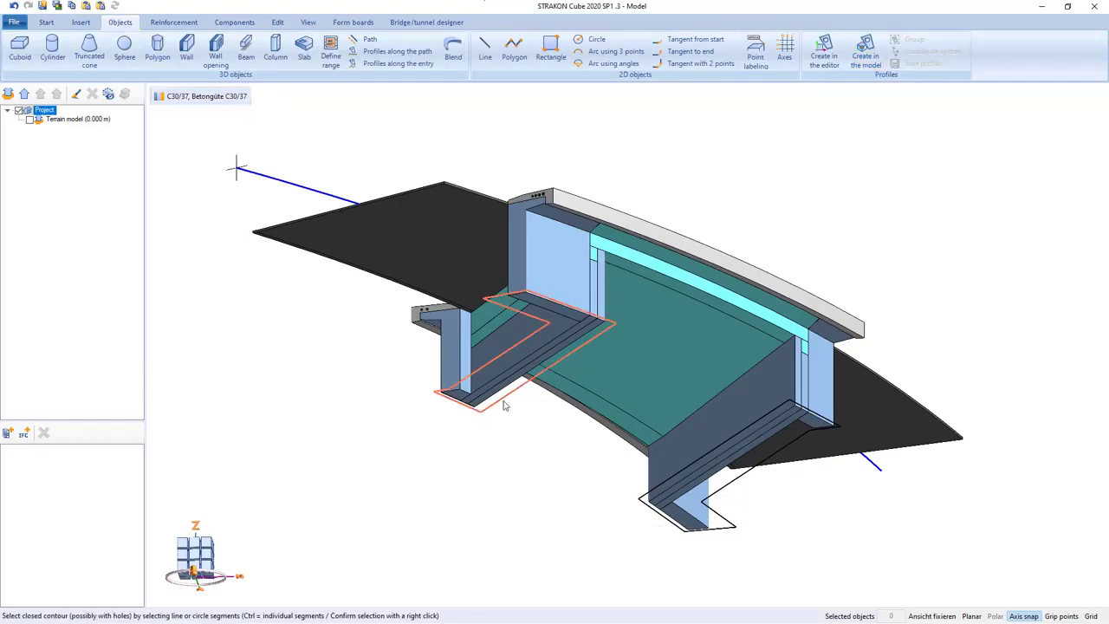
left_click(643, 508)
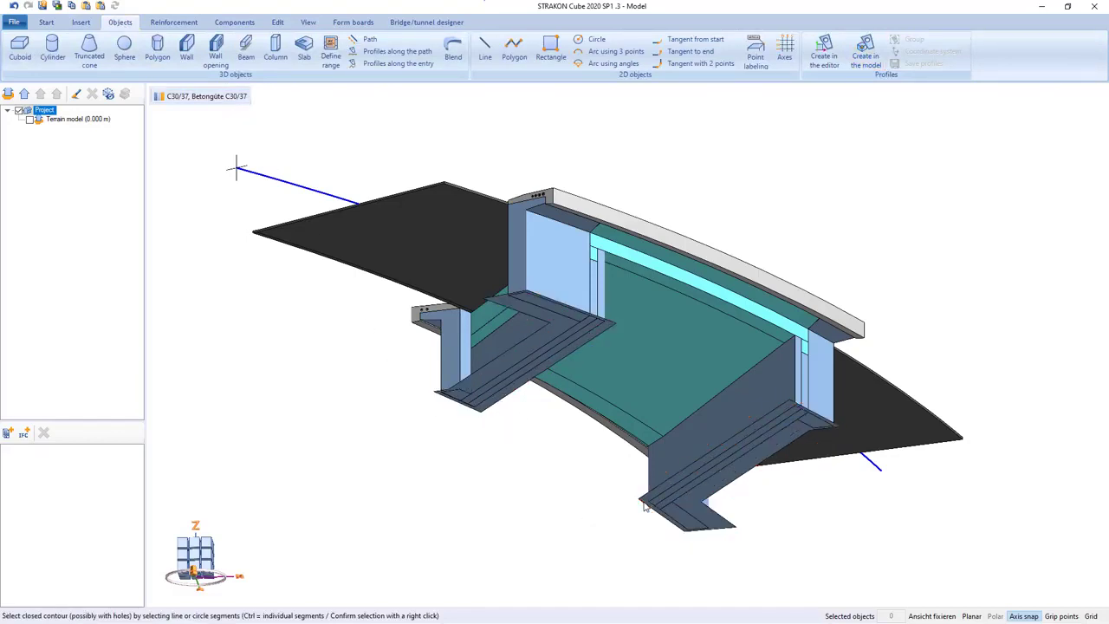
- Extrude both foundation profiles downward in the z-axis direction to form the footings under the two abutments
left_click(394, 63)
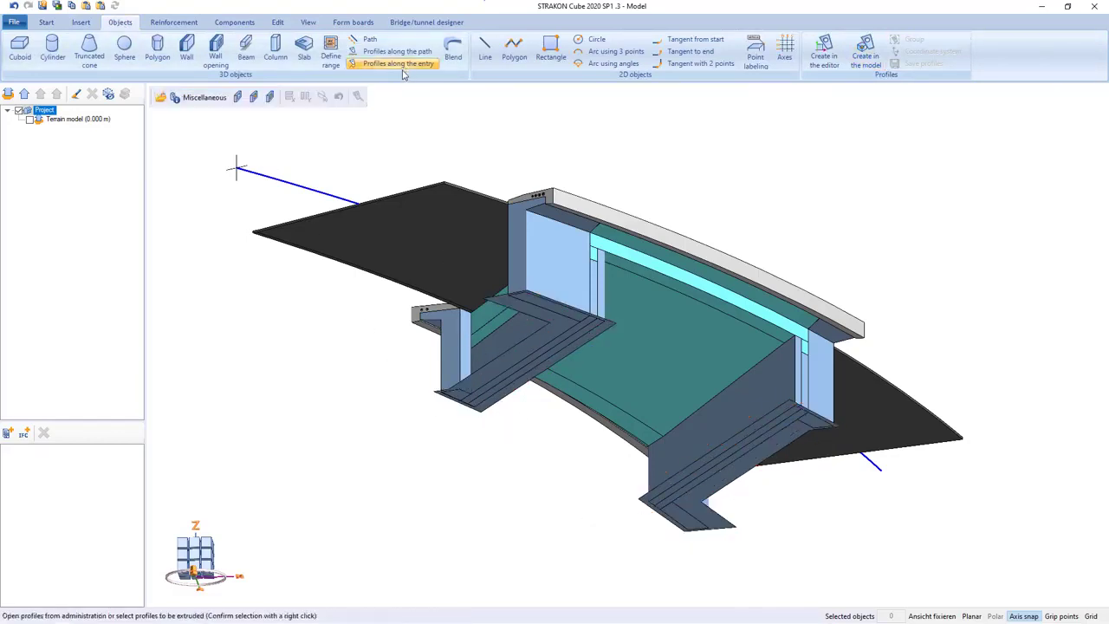
right_click(487, 414)
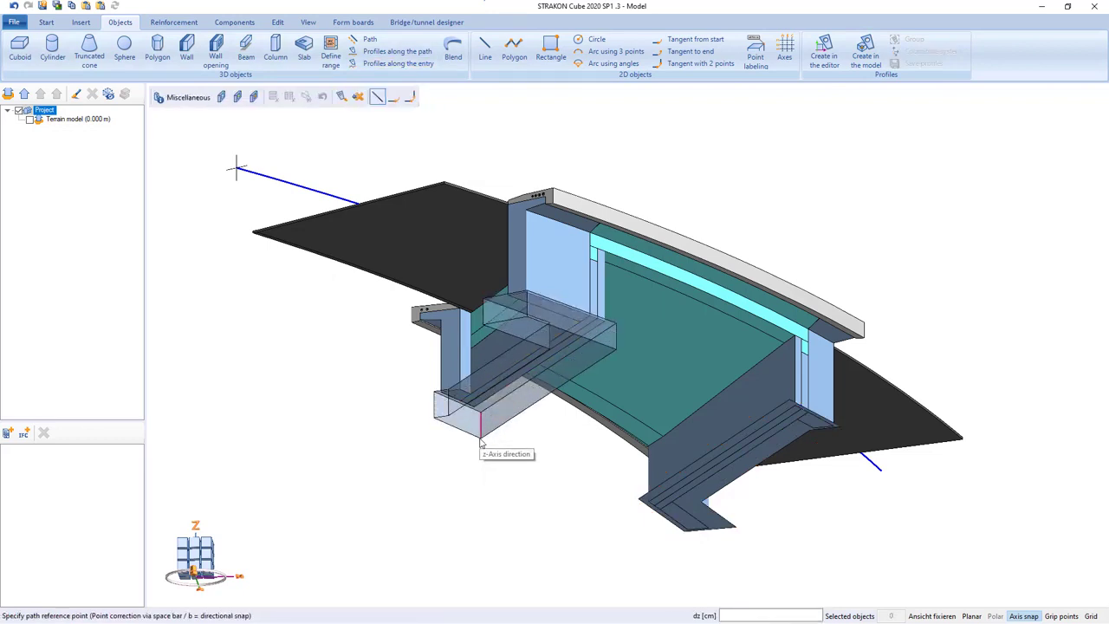
left_click(481, 443)
right_click(645, 508)
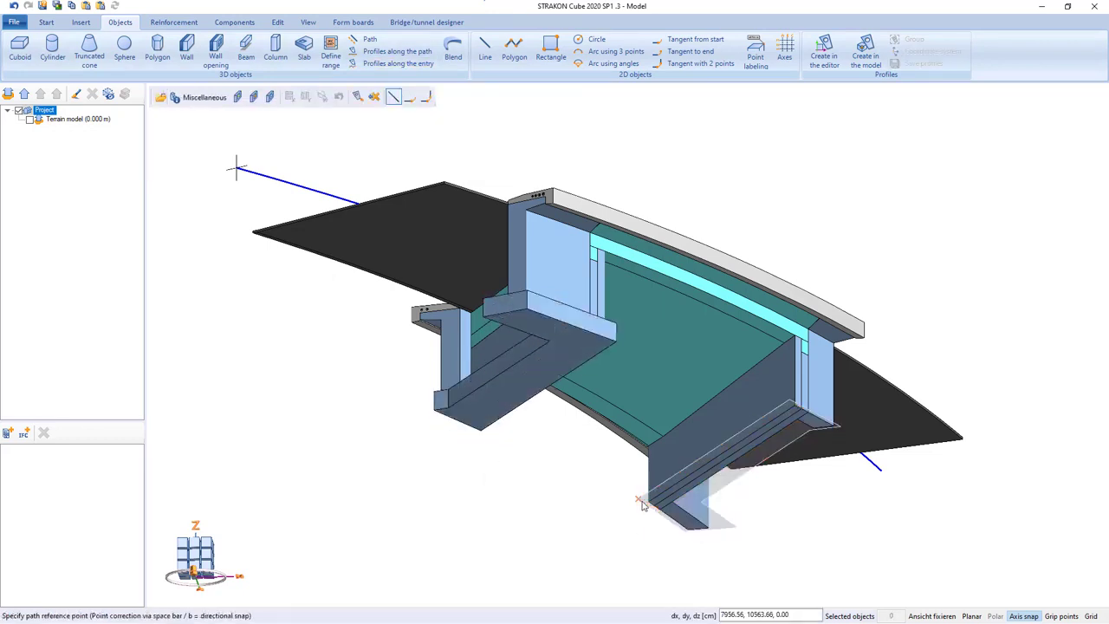
key("Return")
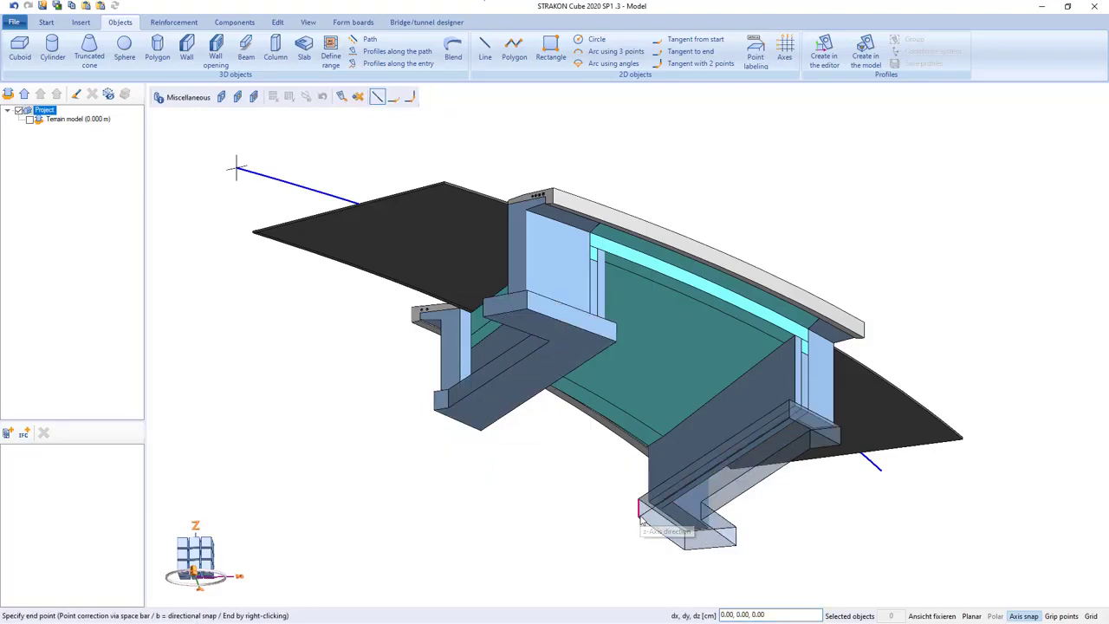
right_click(642, 520)
right_click(285, 199)
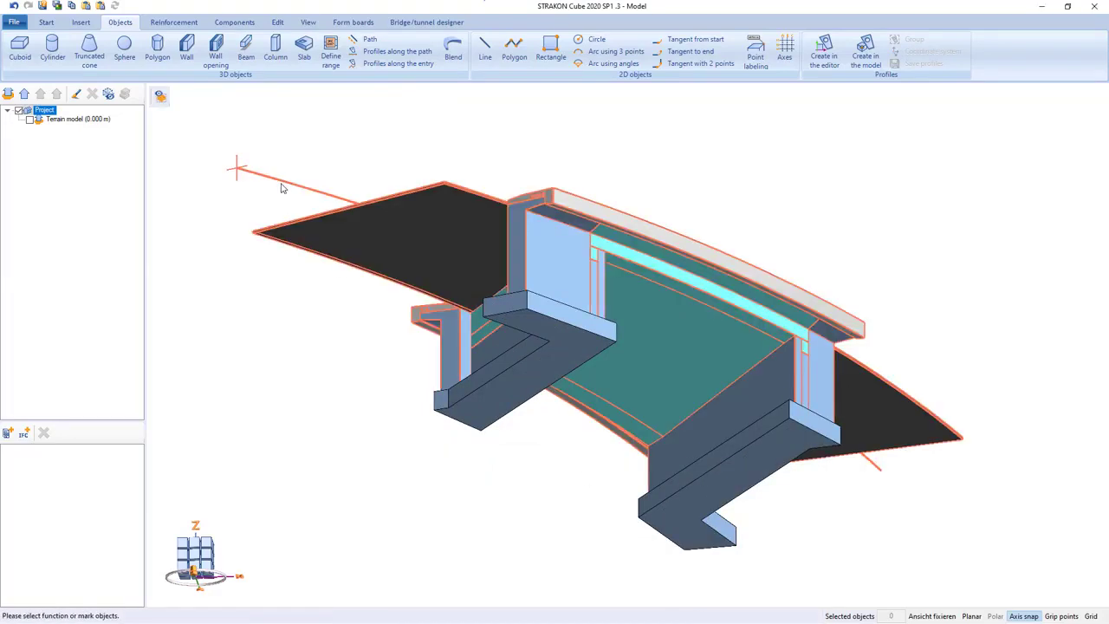
- Edit the bridge body as an object and place a cuboid cut-out at the outer end of the wing wall
left_click(282, 182)
left_click(279, 24)
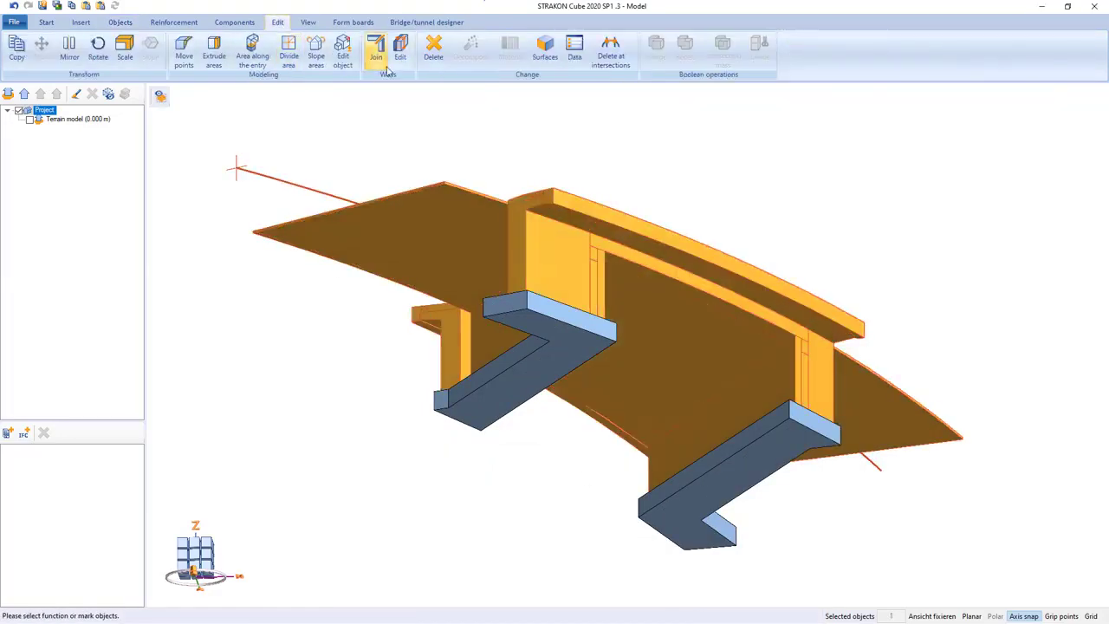
left_click(343, 52)
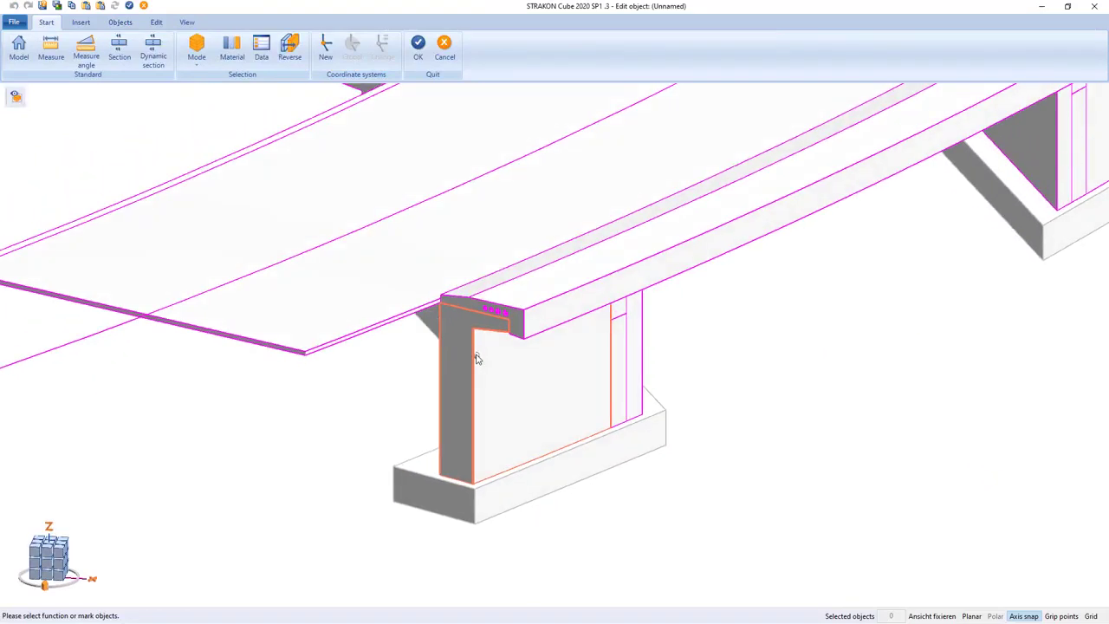
left_click(119, 22)
left_click(19, 48)
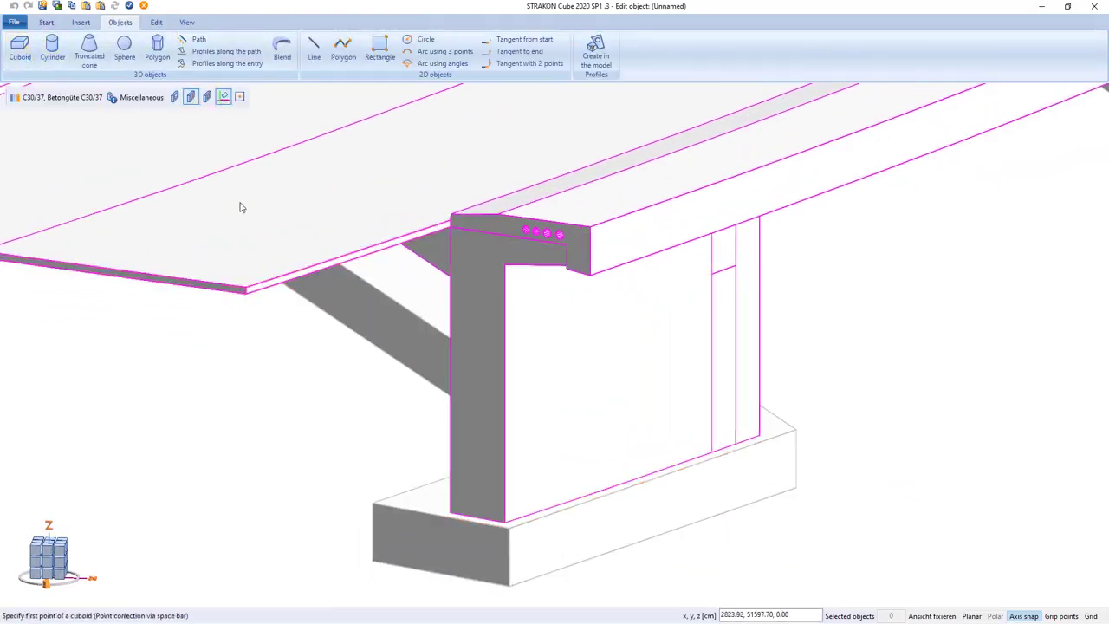
left_click(451, 305)
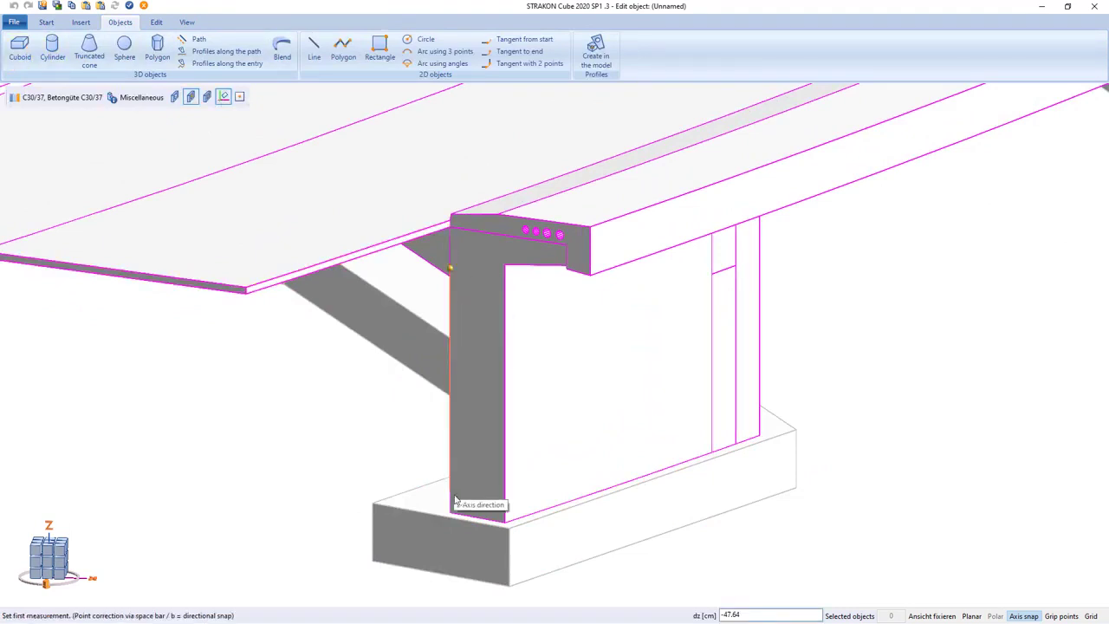
left_click(453, 453)
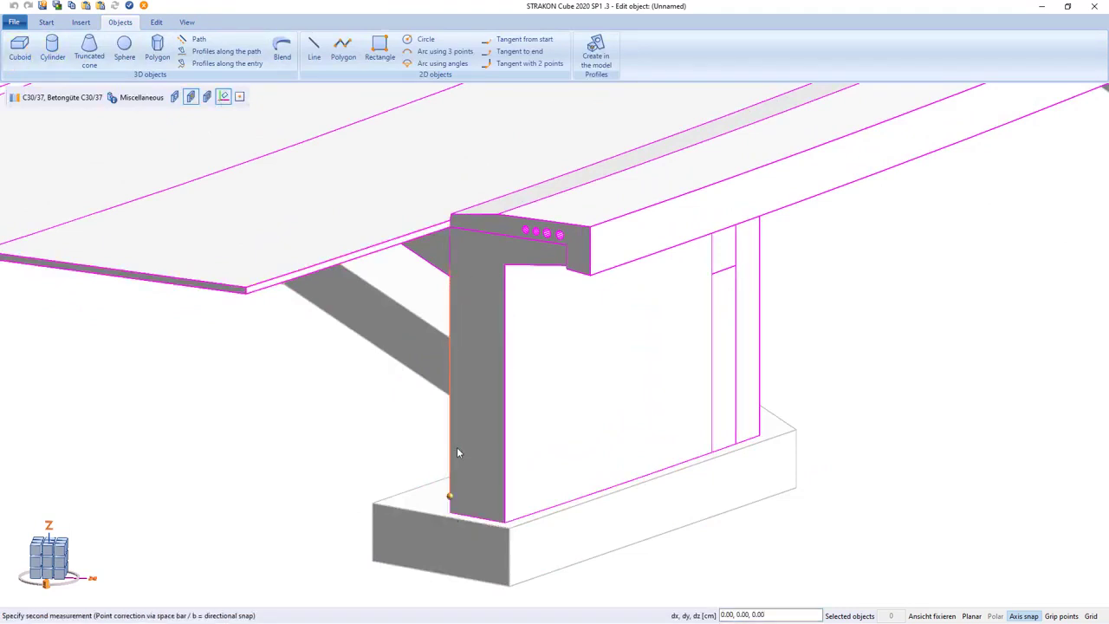
left_click(551, 566)
left_click(459, 508)
middle_click_drag(477, 497, 540, 414)
scroll(469, 279, "up", 1)
middle_click_drag(592, 362, 462, 280)
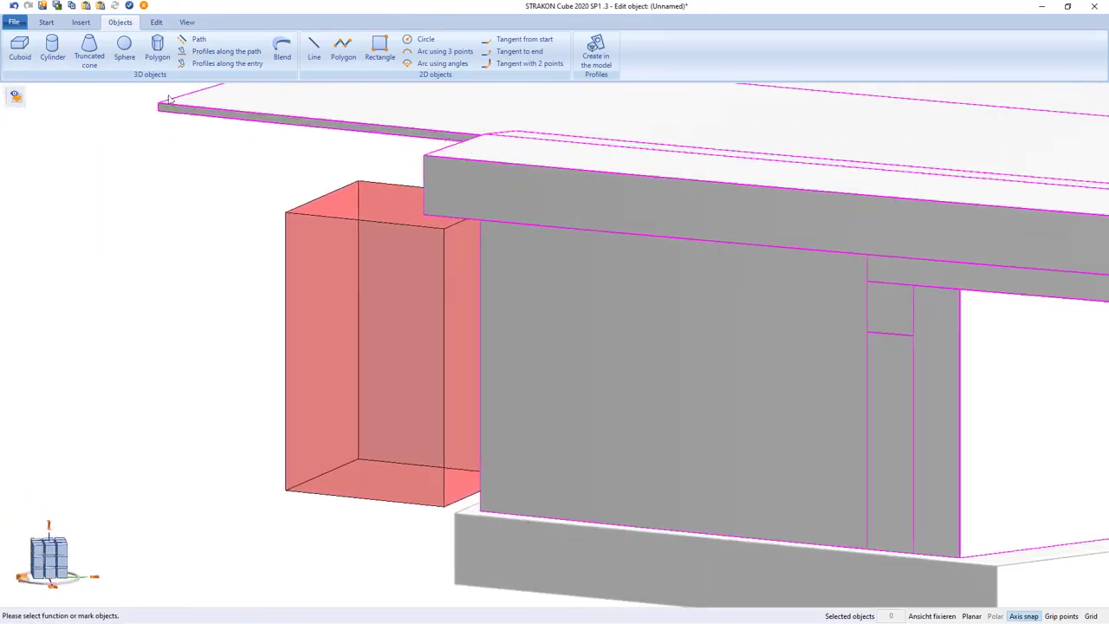
- Slope the cut-out cuboid's vertical face inside the wing wall to -60°, rotating it about its upper edge
left_click(156, 22)
left_click(317, 54)
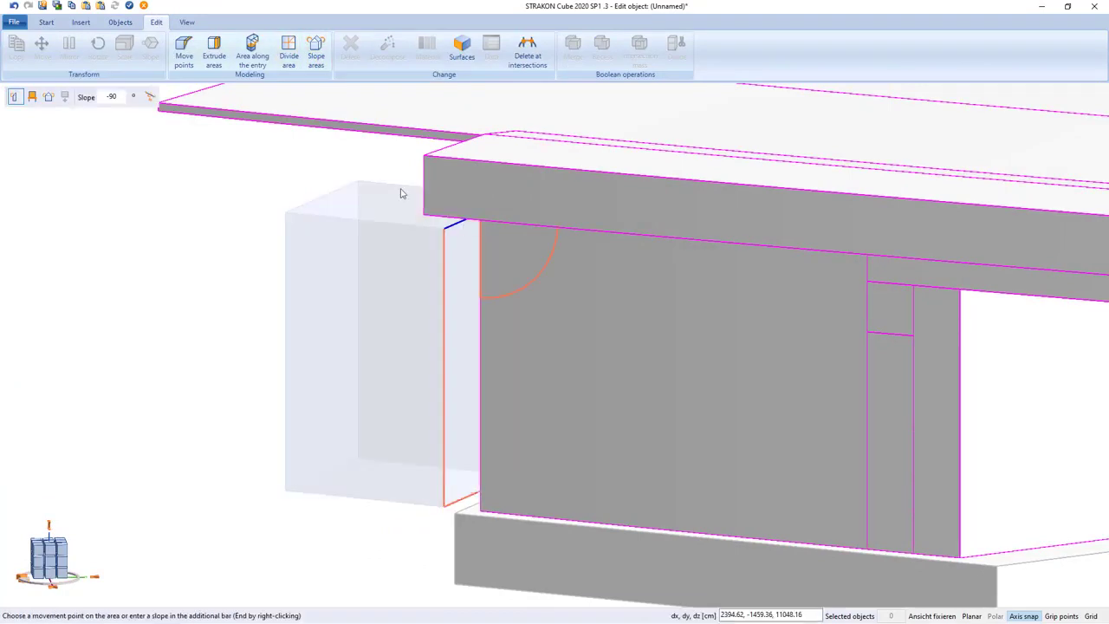
left_click(123, 97)
key("BackSpace")
key("BackSpace")
type("60")
right_click(379, 324)
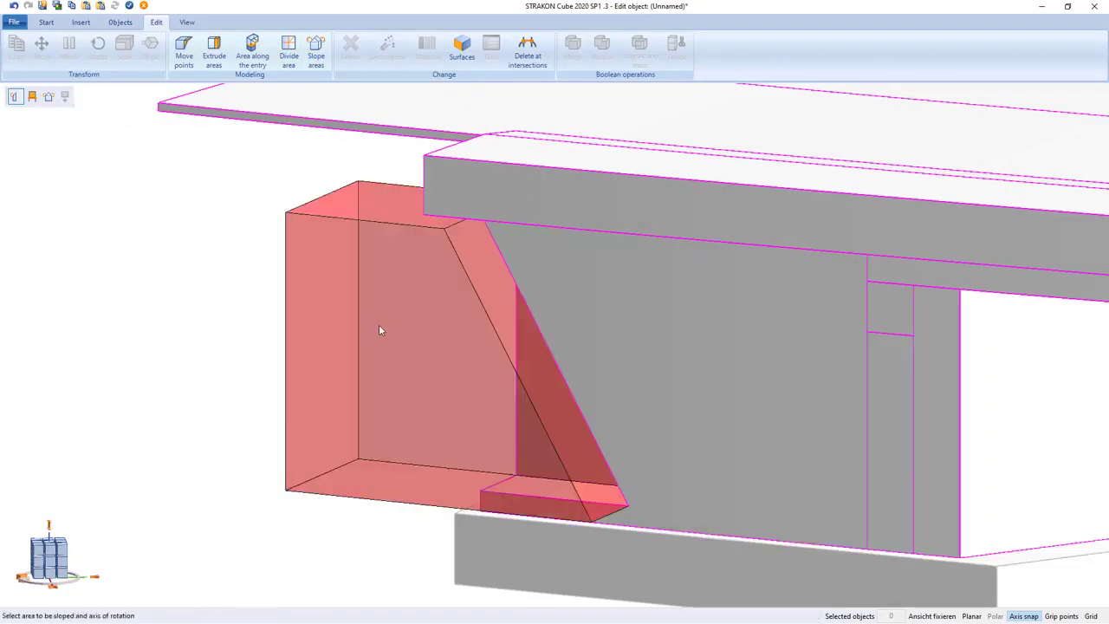
- Extrude the cut-out cuboid's bottom face to the foundation's upper corner and apply the object edit to cut the wing wall
middle_click_drag(379, 324, 482, 393, "shift")
left_click(214, 53)
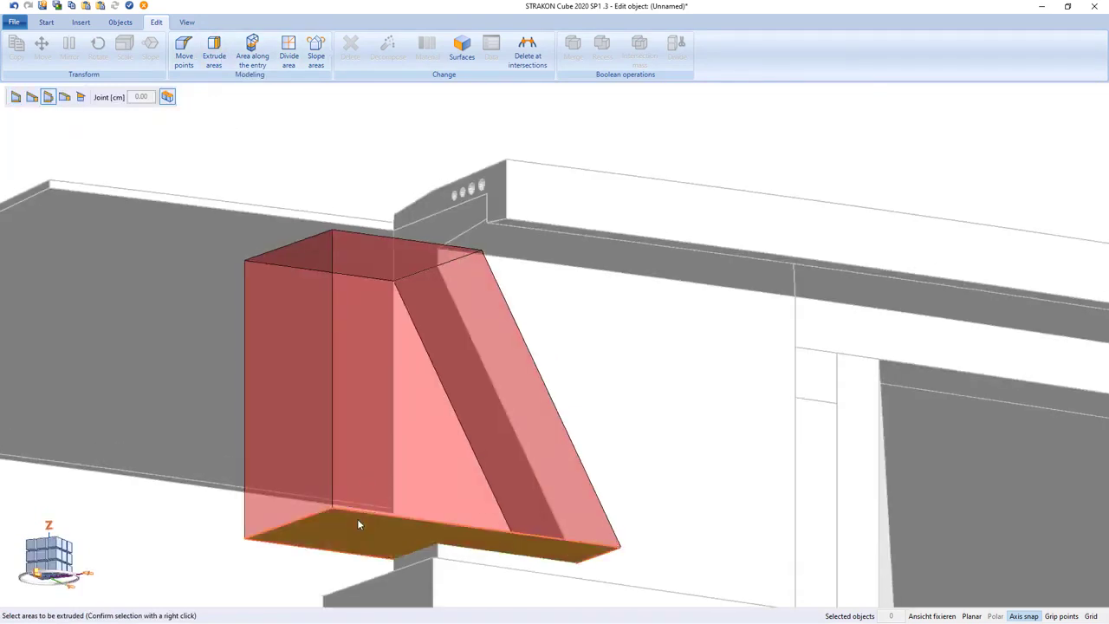
left_click(358, 520)
right_click(358, 520)
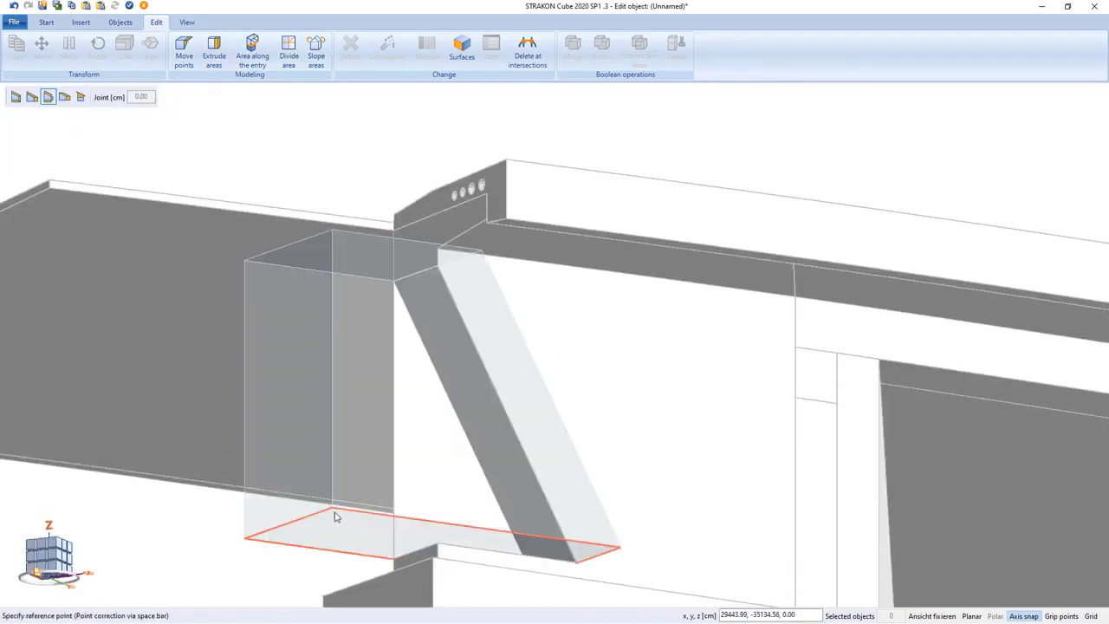
left_click(333, 509)
left_click(431, 559)
scroll(430, 560, "down", 3)
middle_click_drag(430, 560, 431, 560, "shift")
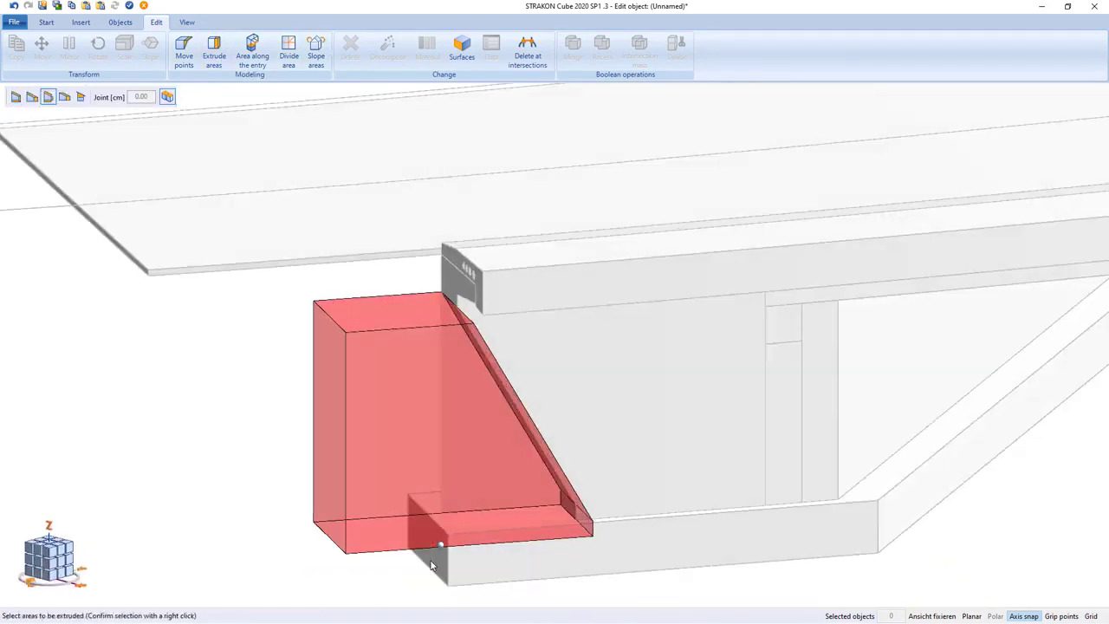
middle_click_drag(440, 520, 475, 512)
scroll(476, 512, "up", 1)
scroll(476, 512, "down", 1)
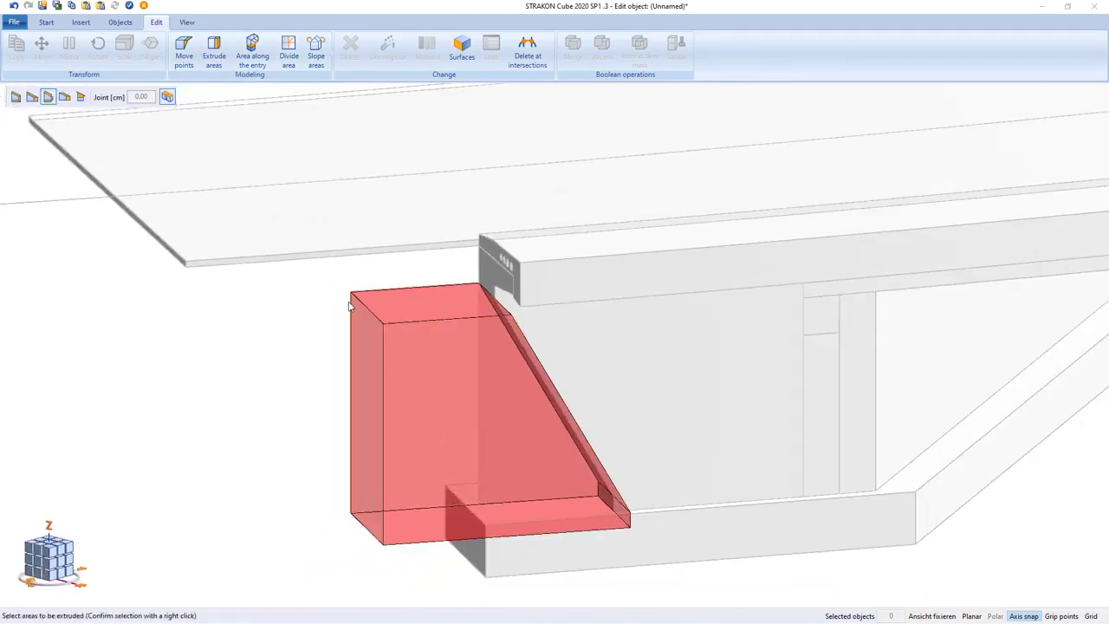
left_click(128, 6)
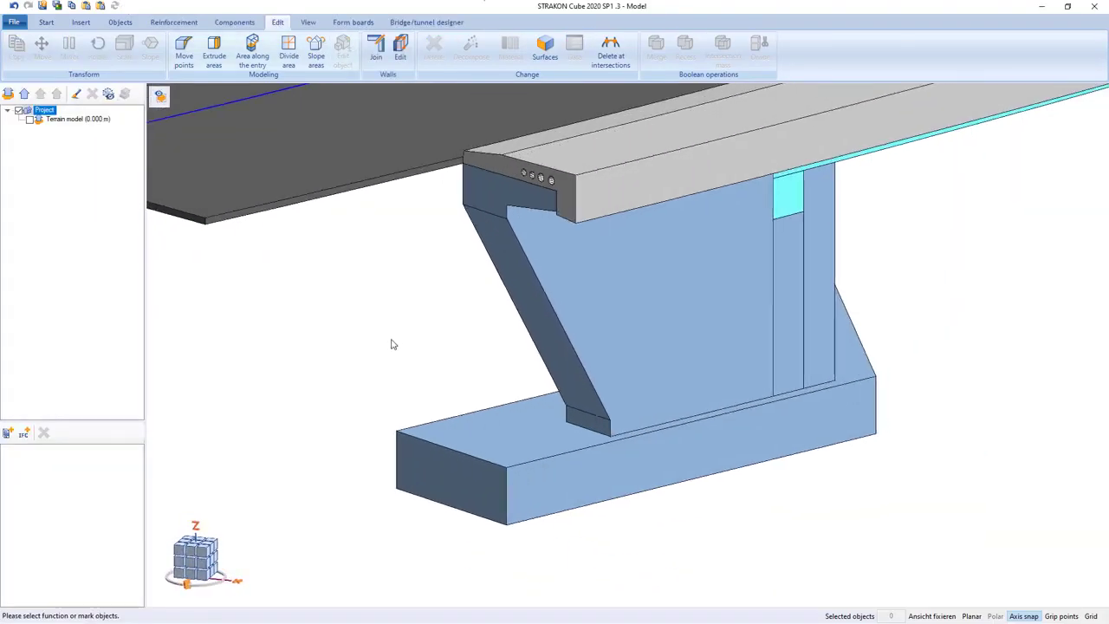
- Extrude the foundation's end face to the lower end of the sloped wing wall with a joint width of -20 cm
left_click(214, 52)
left_click(272, 97)
type("-")
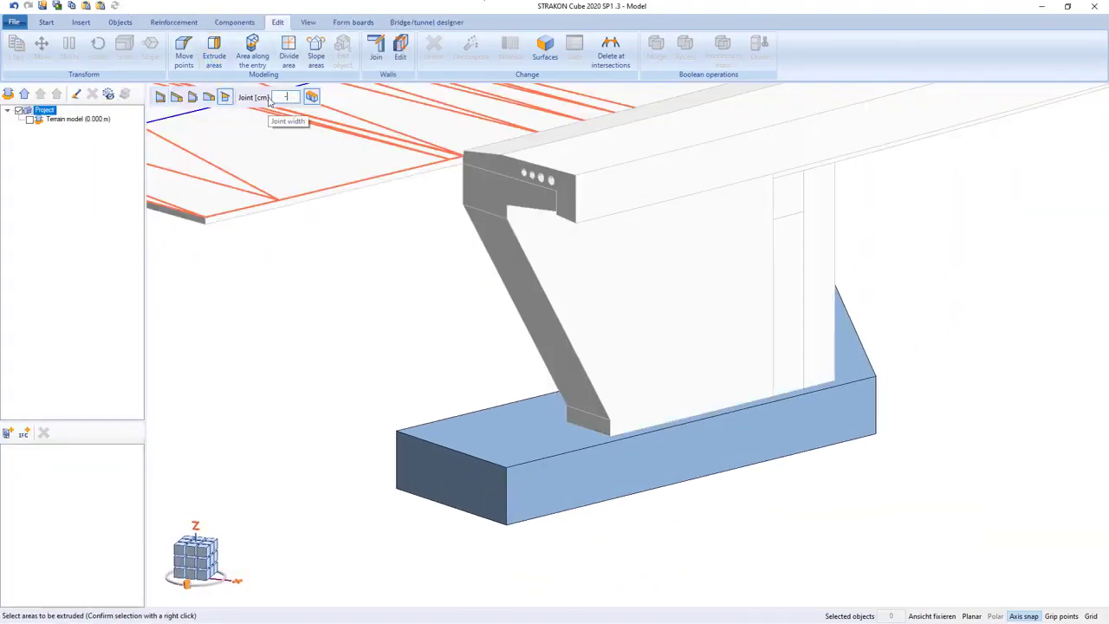
type("-20")
left_click(457, 473)
right_click(457, 474)
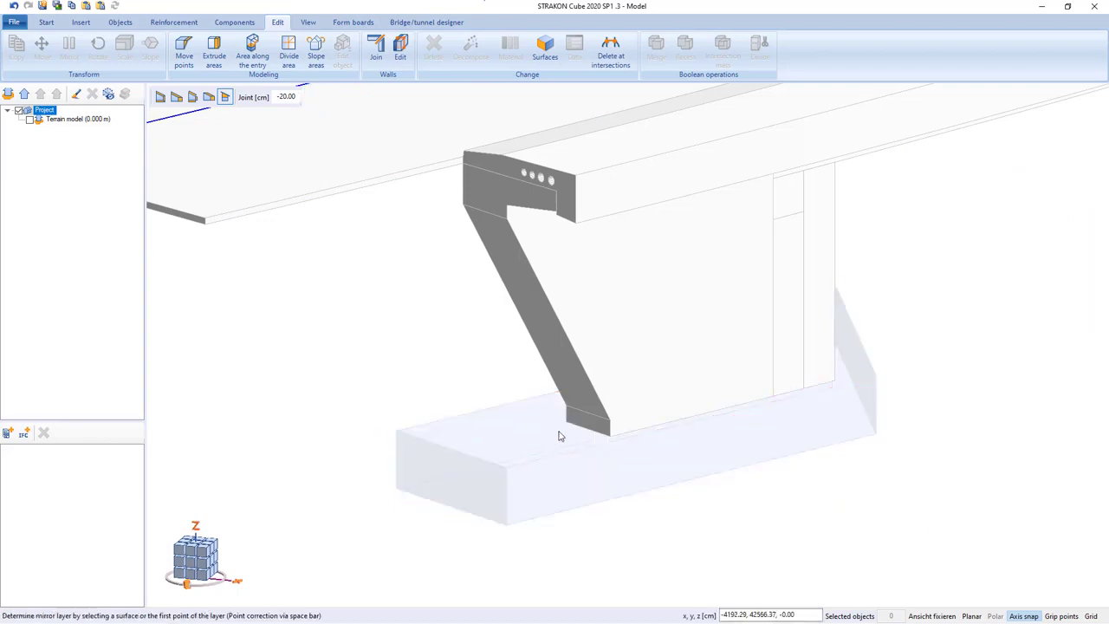
left_click(566, 422)
left_click(606, 410)
key("Escape")
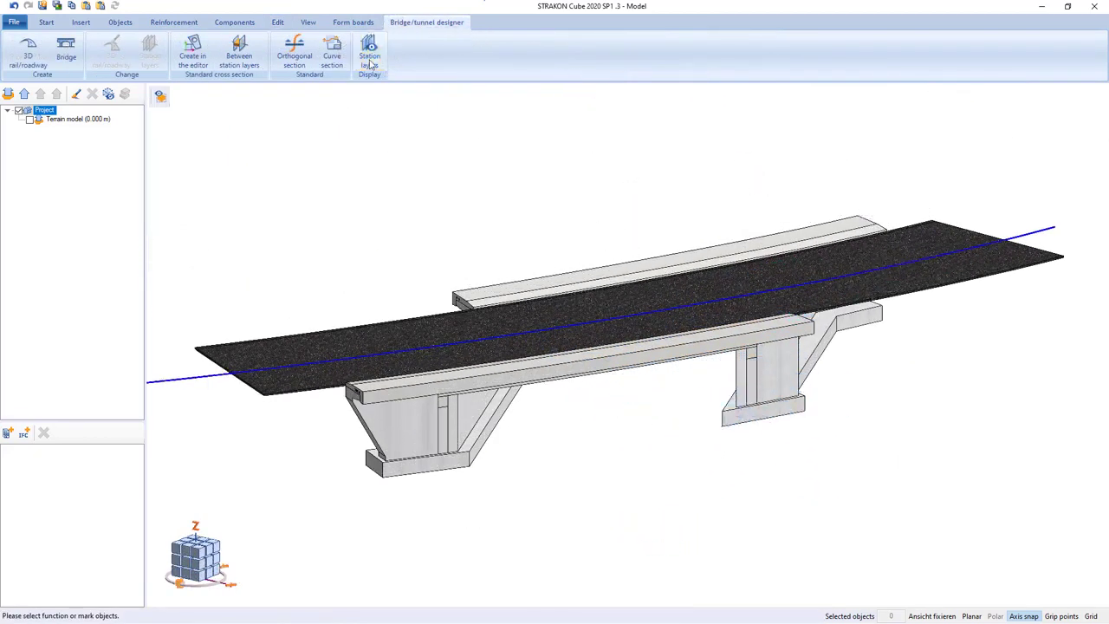
- Show the station layers and open the cross section between the two station layers at the bridge end, starting at FW1
left_click(371, 64)
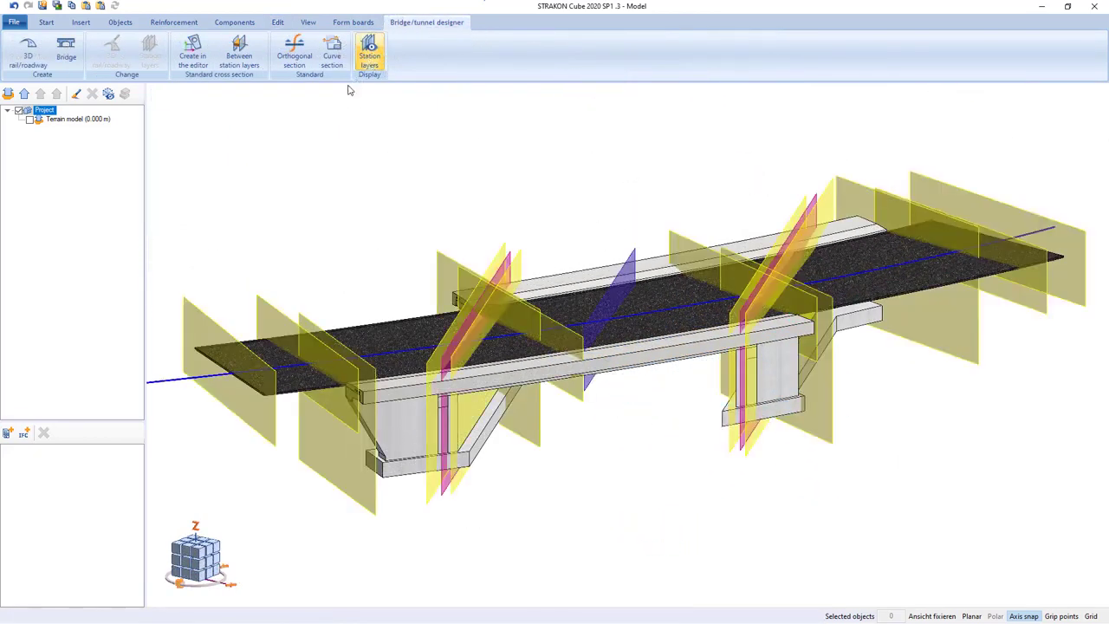
left_click(239, 57)
left_click(296, 305)
left_click(304, 321)
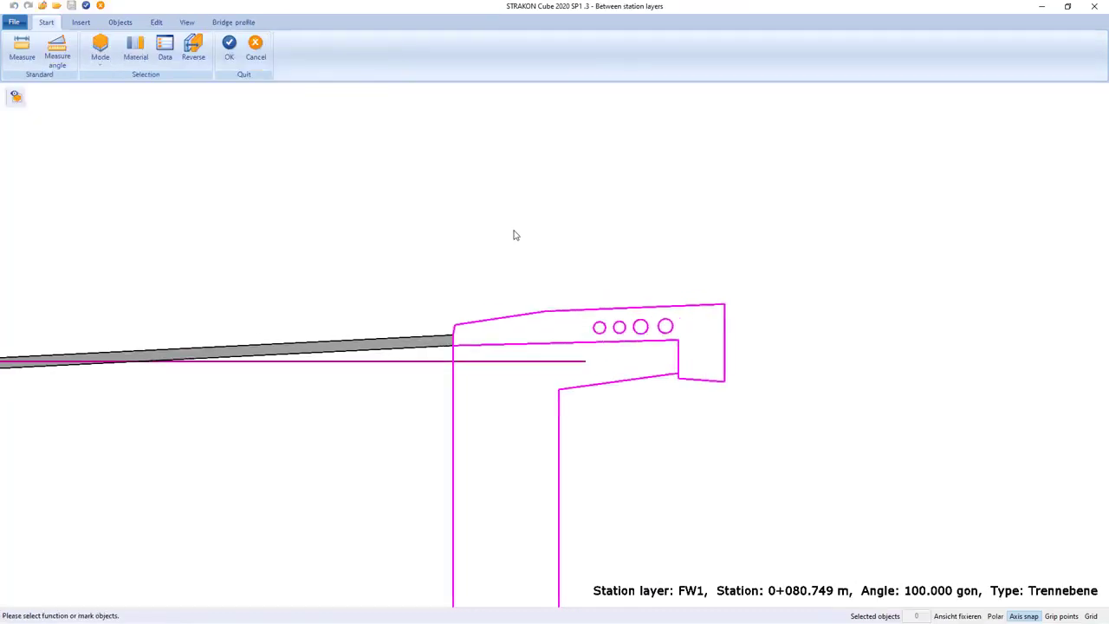
- Draw lines in the FW1 section from the wing wall's inner edge below the cap across and up its outer edge, following the cap contour
left_click(120, 22)
left_click(17, 50)
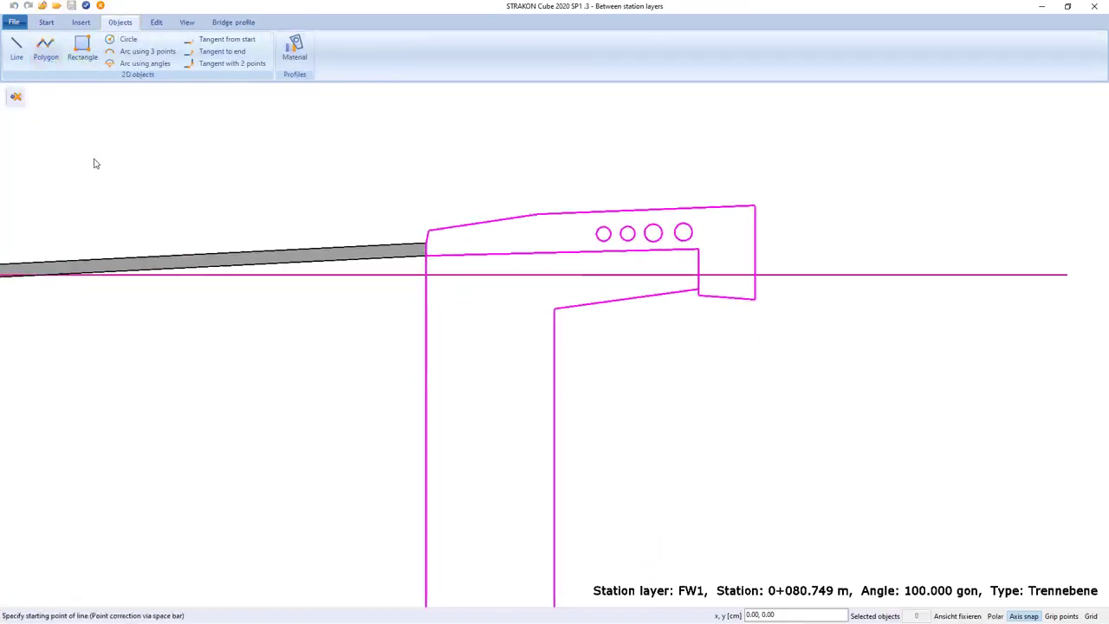
left_click(427, 335)
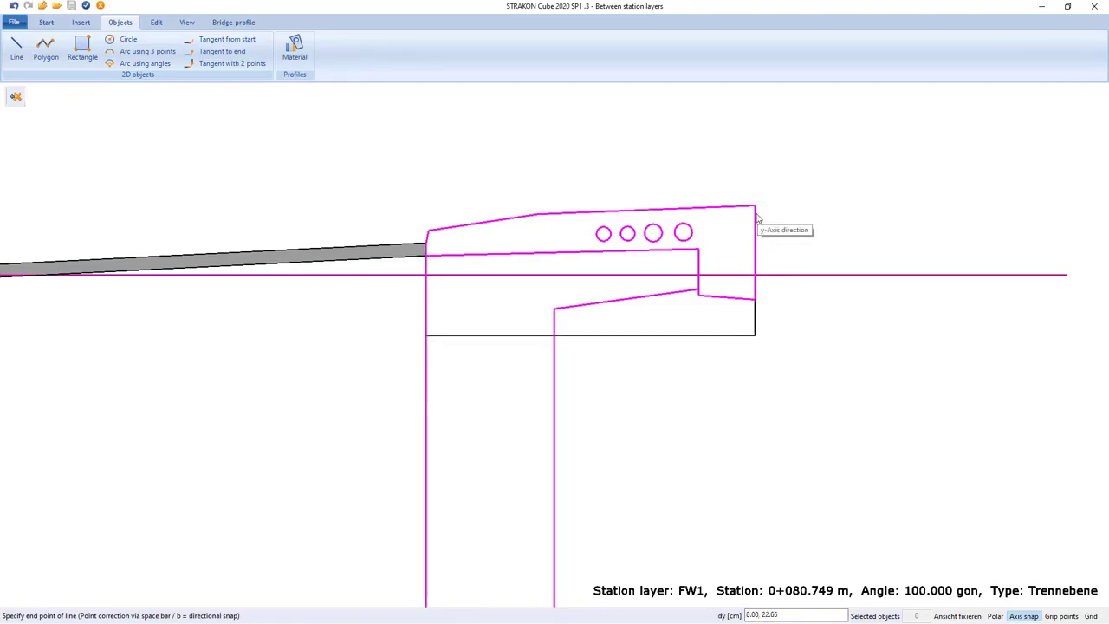
left_click(429, 256)
- Trace the four duct openings in the FW1 cap section with circles
left_click(121, 39)
left_click(604, 233)
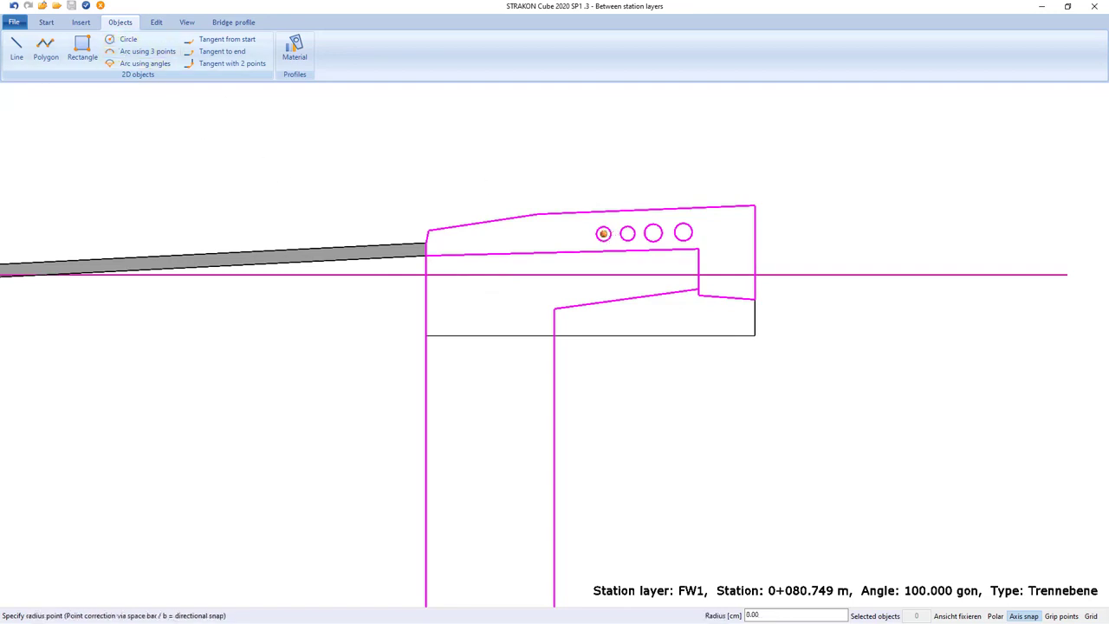
left_click(609, 227)
left_click(628, 233)
left_click(633, 230)
left_click(653, 232)
left_click(660, 230)
left_click(683, 232)
key("Return")
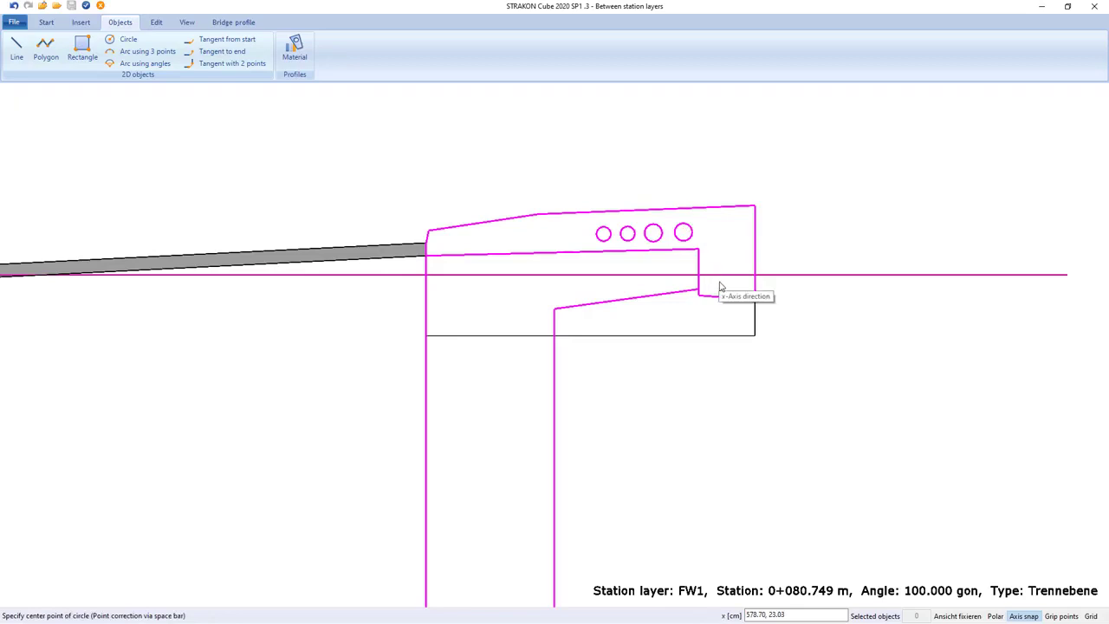
key("Escape")
- Create a C25/30 profile with duct holes from the deepened cap contour and generate its standard body between the station layers
left_click(295, 47)
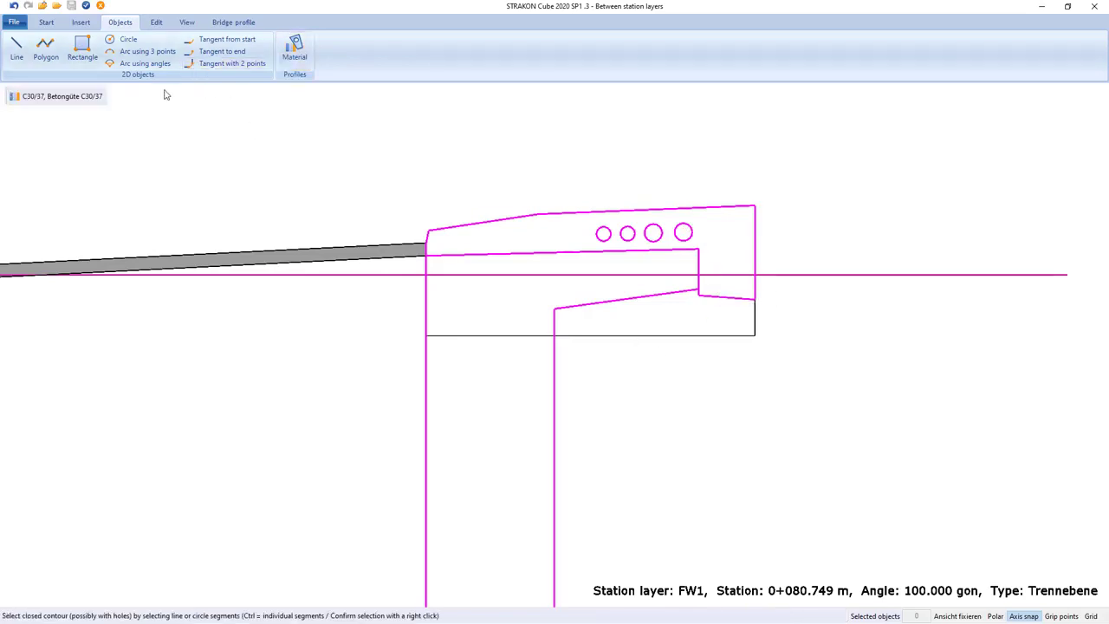
left_click(43, 96)
left_click(111, 192)
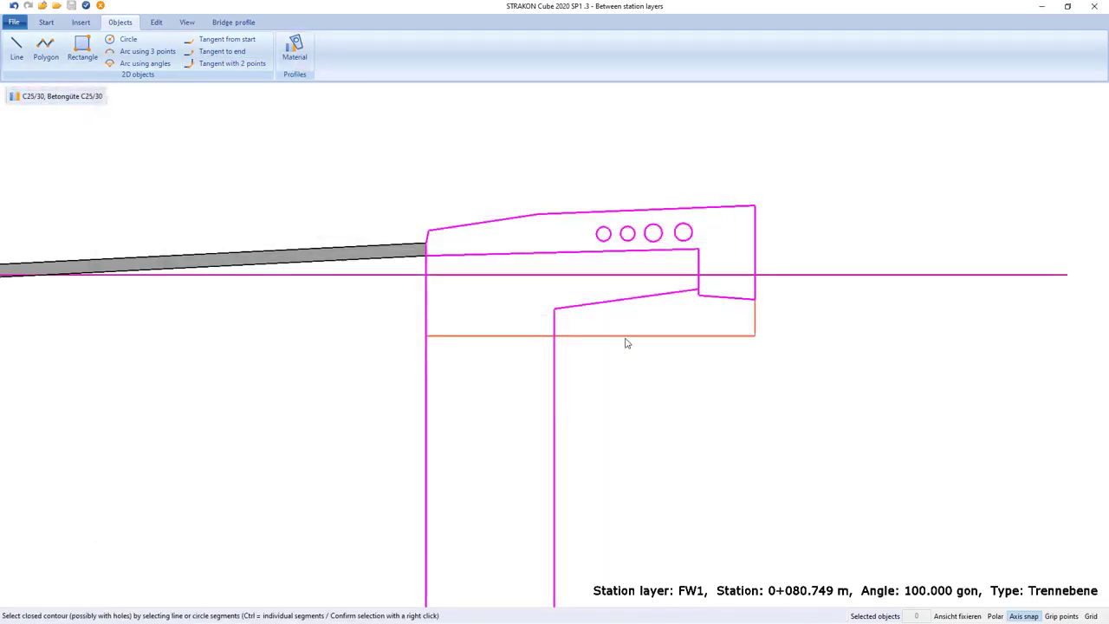
left_click(626, 343)
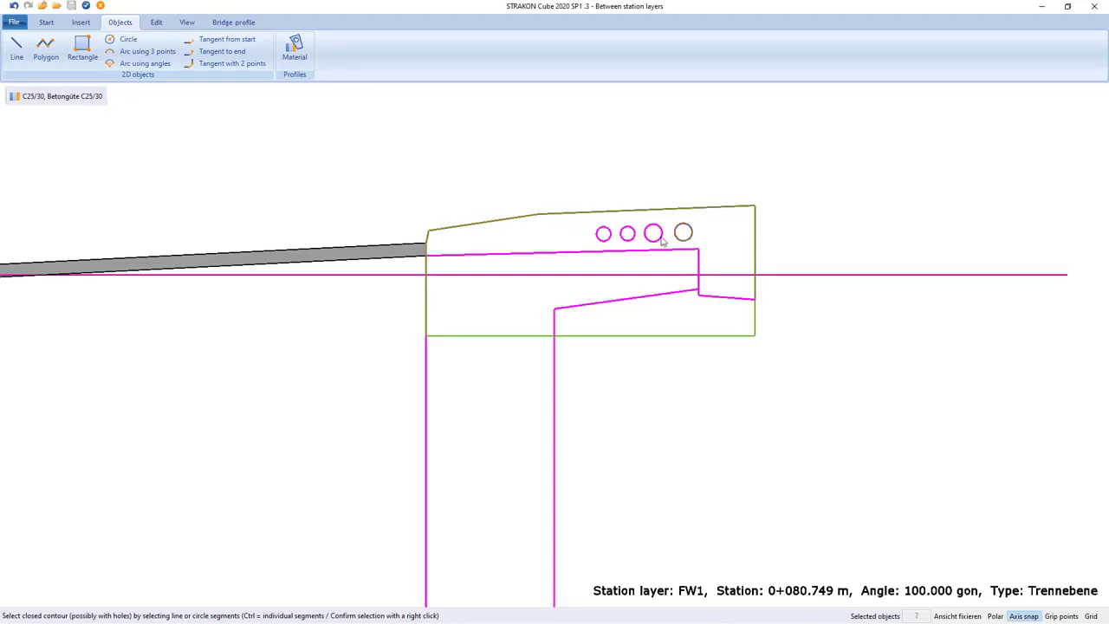
left_click(604, 235)
right_click(611, 246)
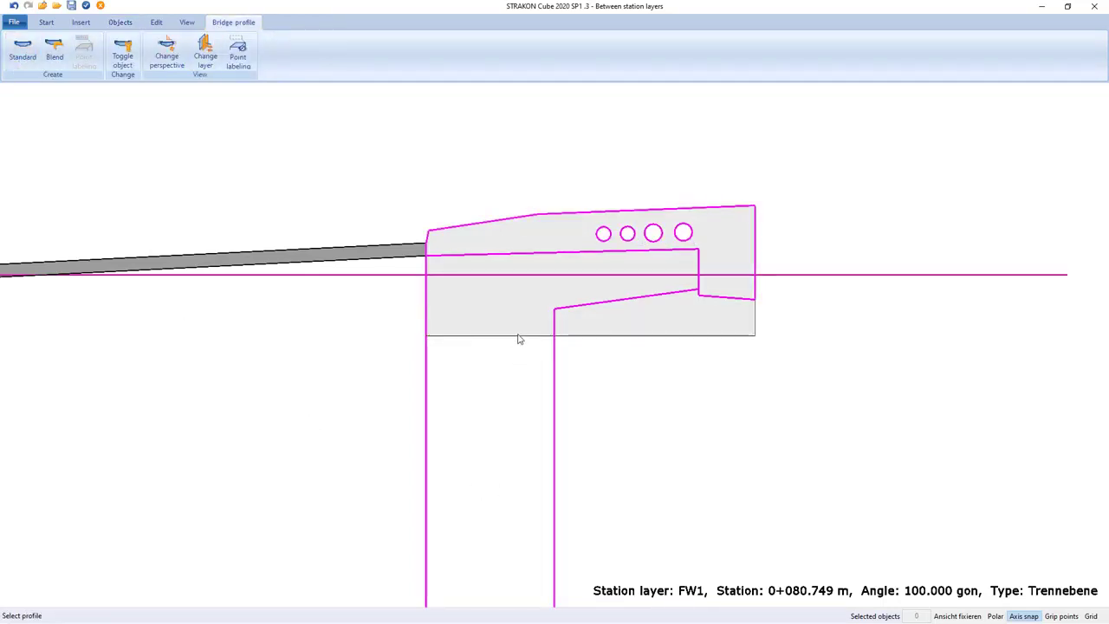
left_click(87, 5)
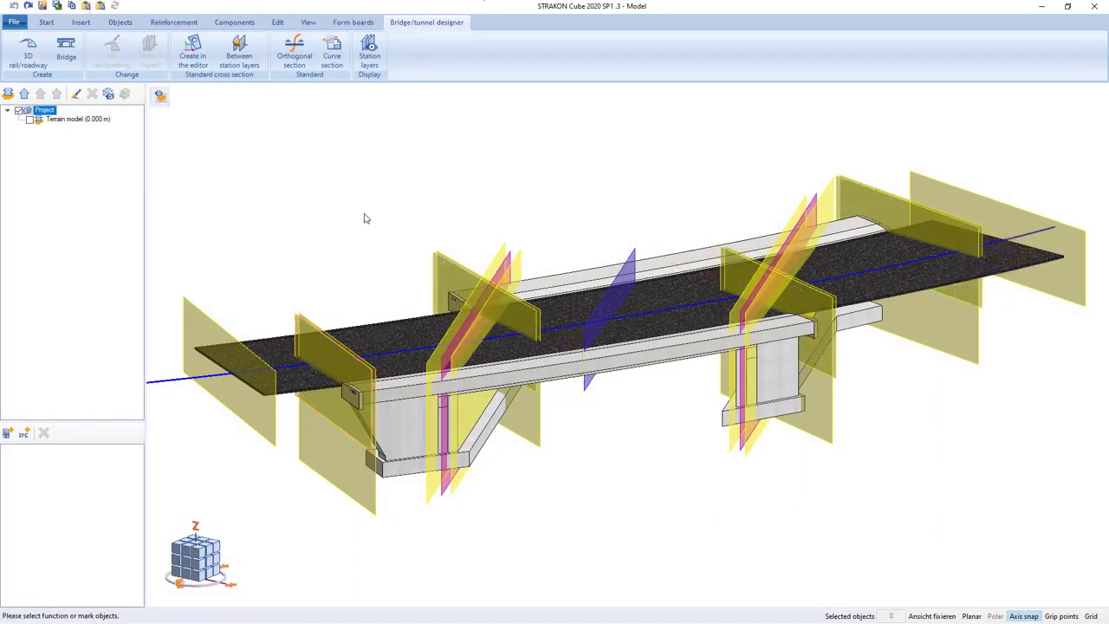
- Open the far cap's standard body section at station layer FW2 and label cap points A, B, C and D
left_click(242, 57)
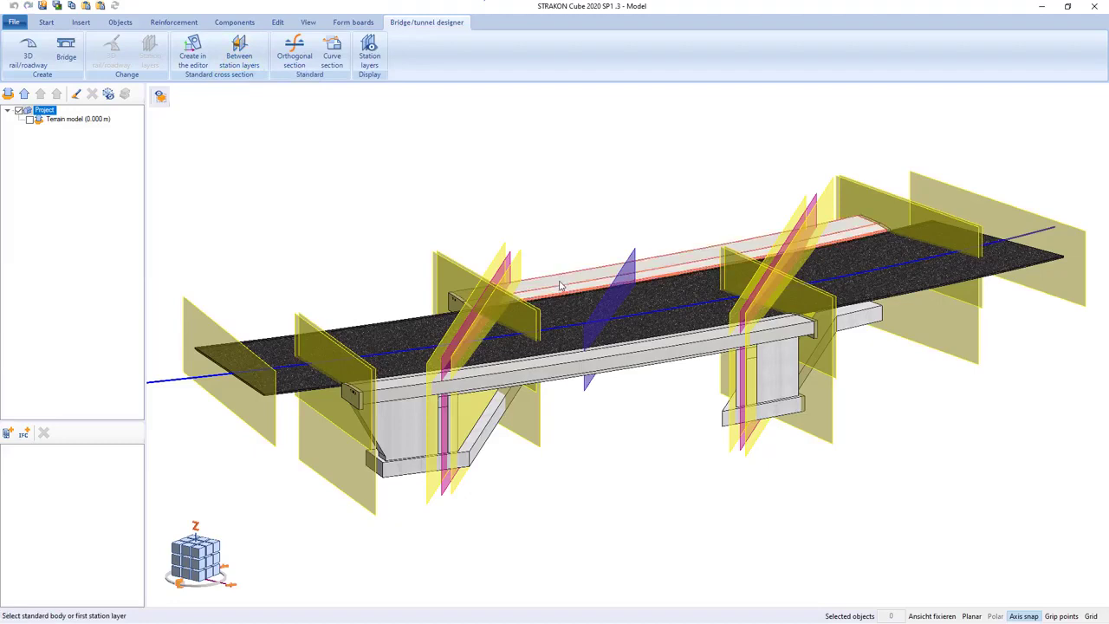
left_click(564, 286)
left_click(253, 388)
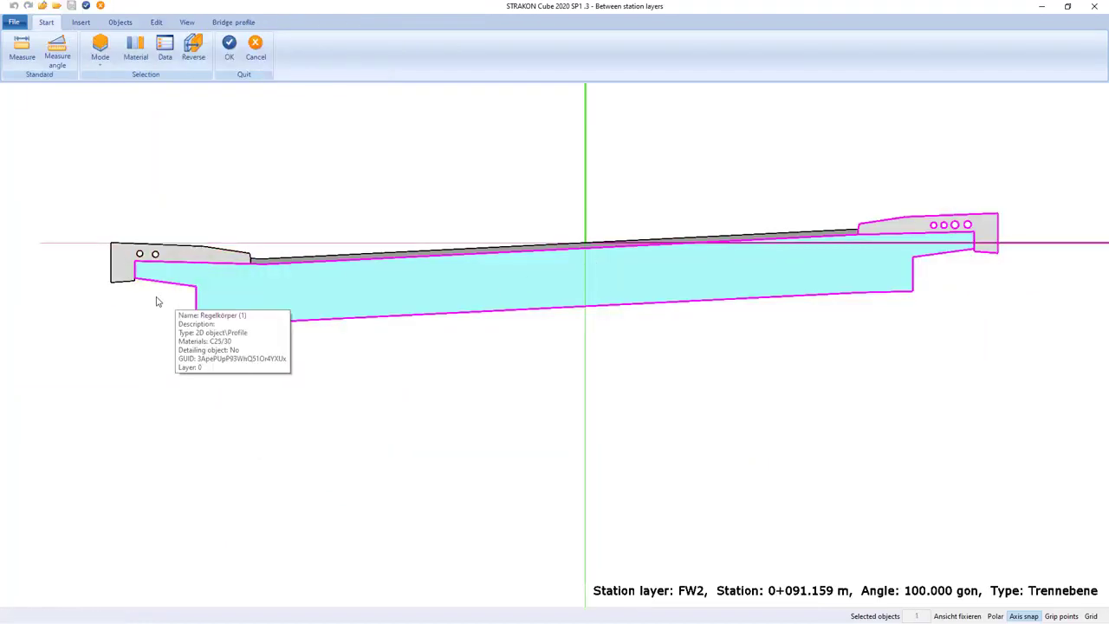
left_click(232, 22)
left_click(83, 52)
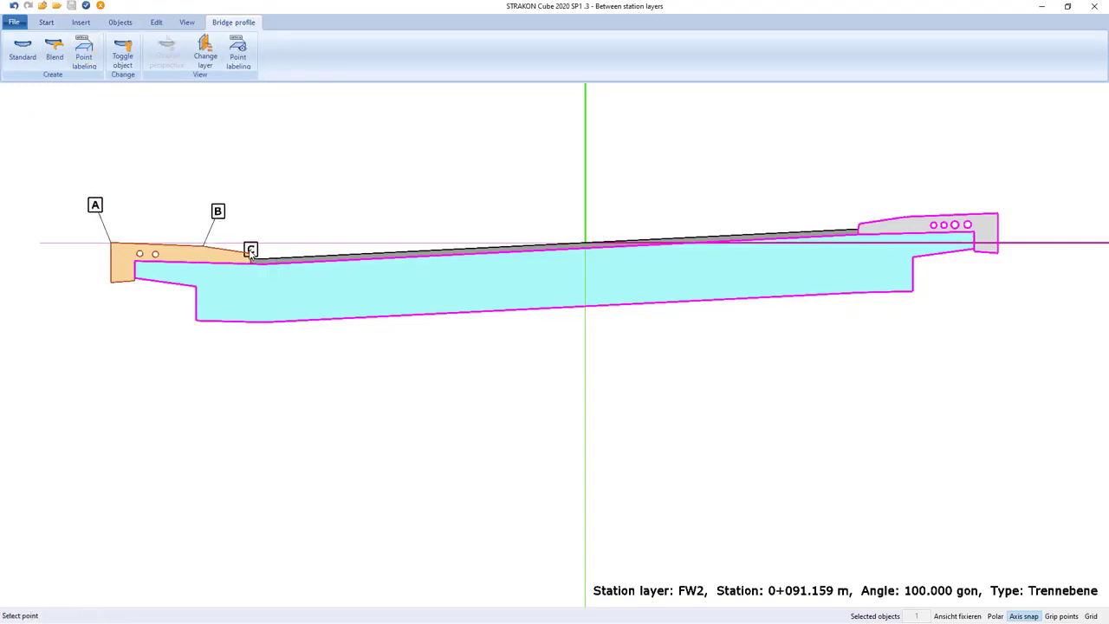
left_click(867, 221)
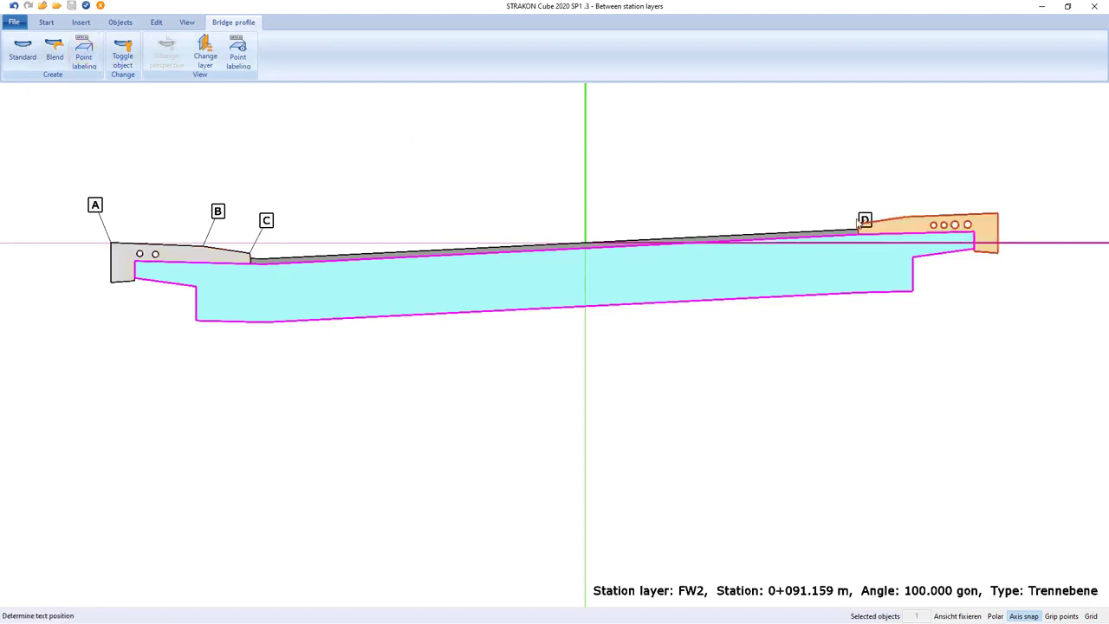
left_click(864, 220)
left_click(85, 6)
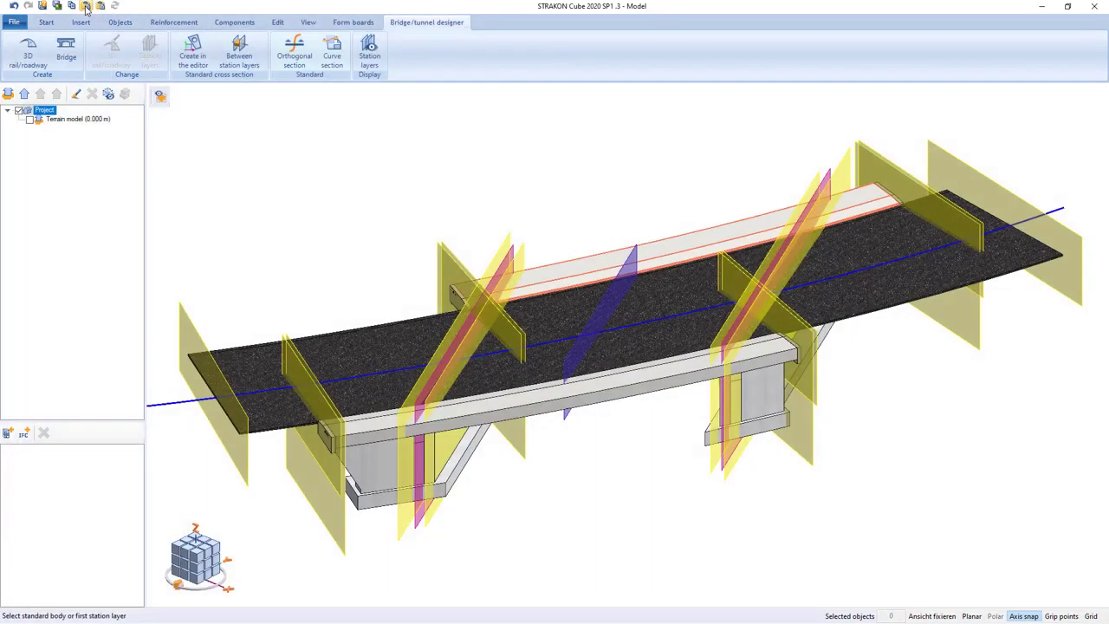
- Activate the bridge's working coordinate system and section the model along its x'-axis, keeping the half on the positive y' side
left_click(45, 23)
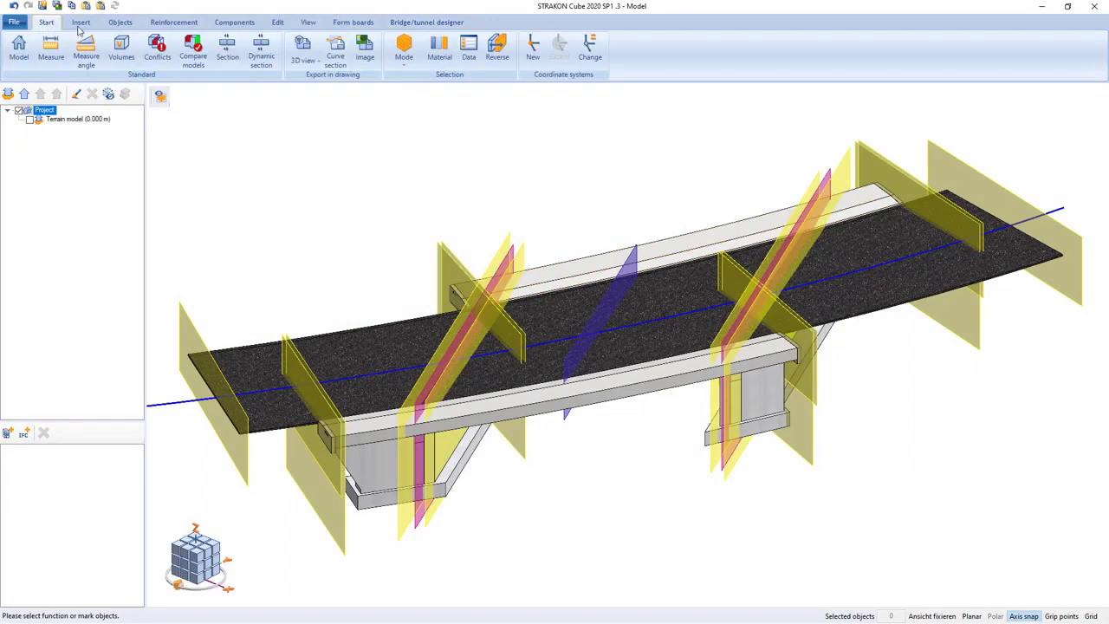
left_click(592, 54)
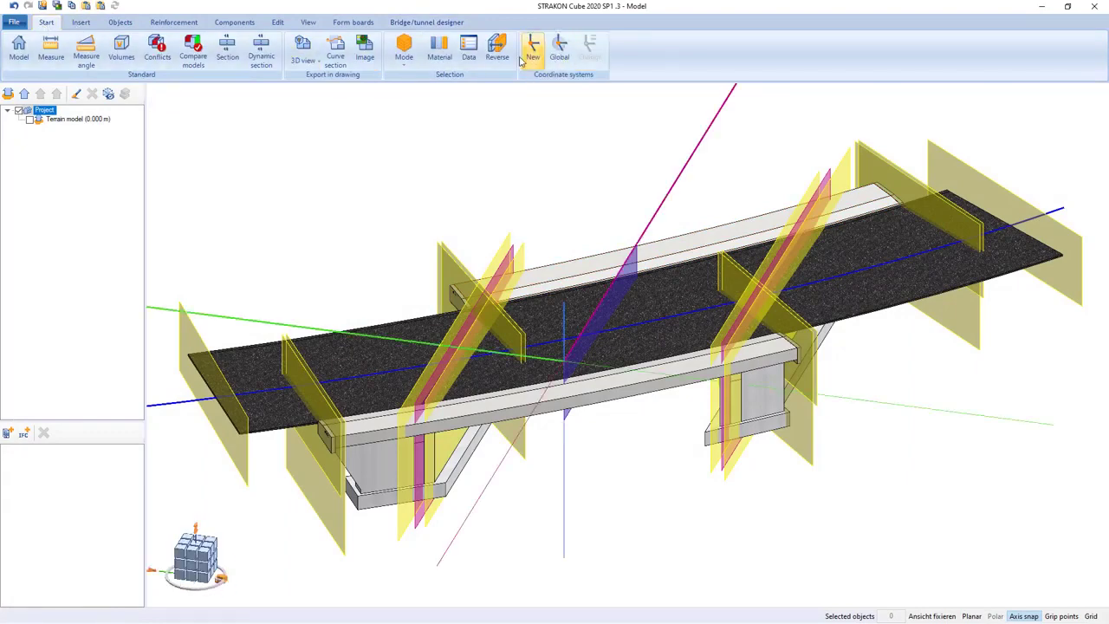
left_click(227, 53)
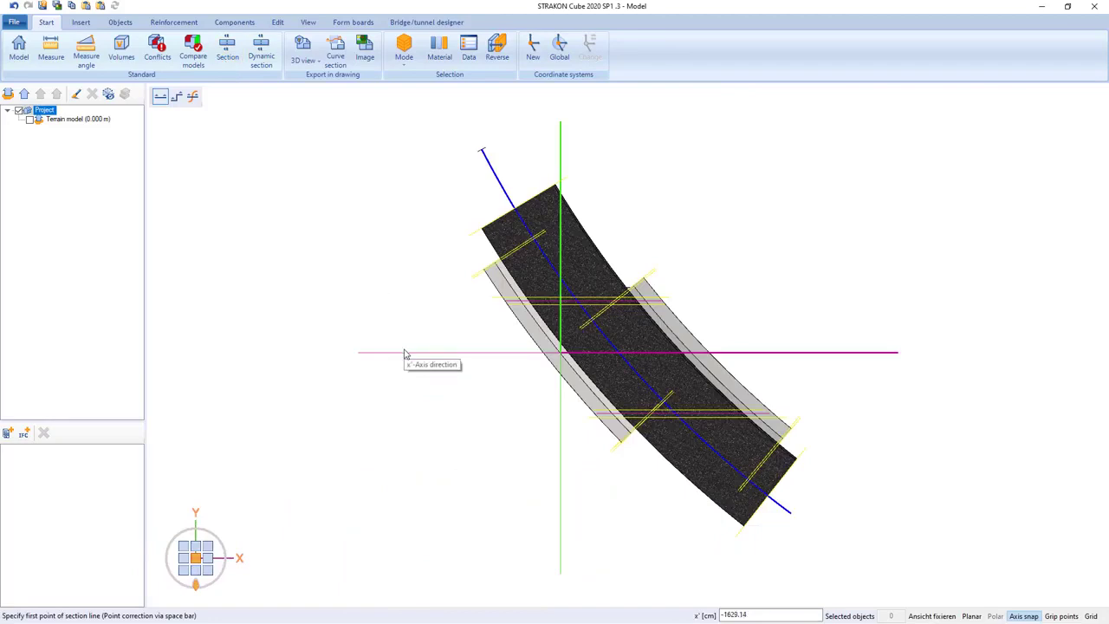
left_click(404, 353)
left_click(823, 353)
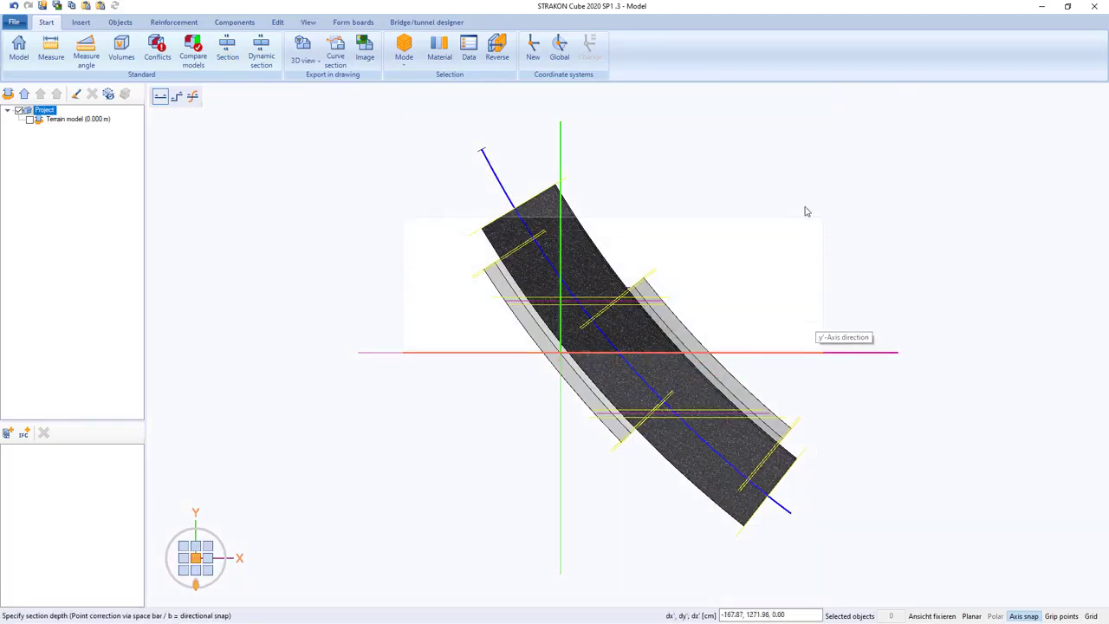
left_click(801, 178)
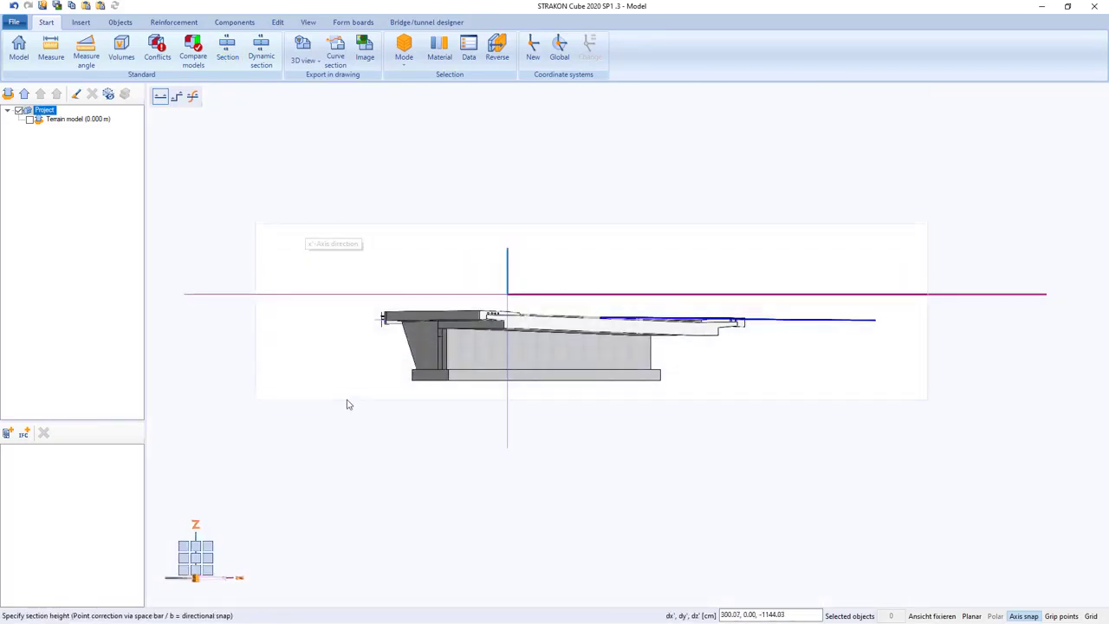
left_click(347, 404)
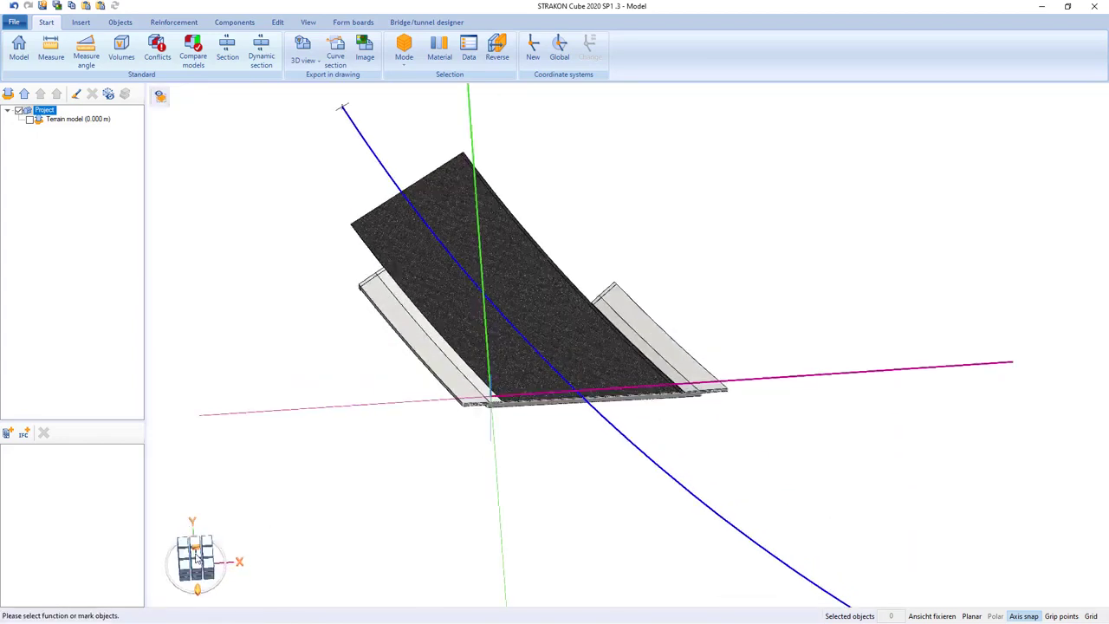
- Export the sectioned half's plan as a 3D view with working coordinate system and place it at 90° under Top view
left_click(319, 63)
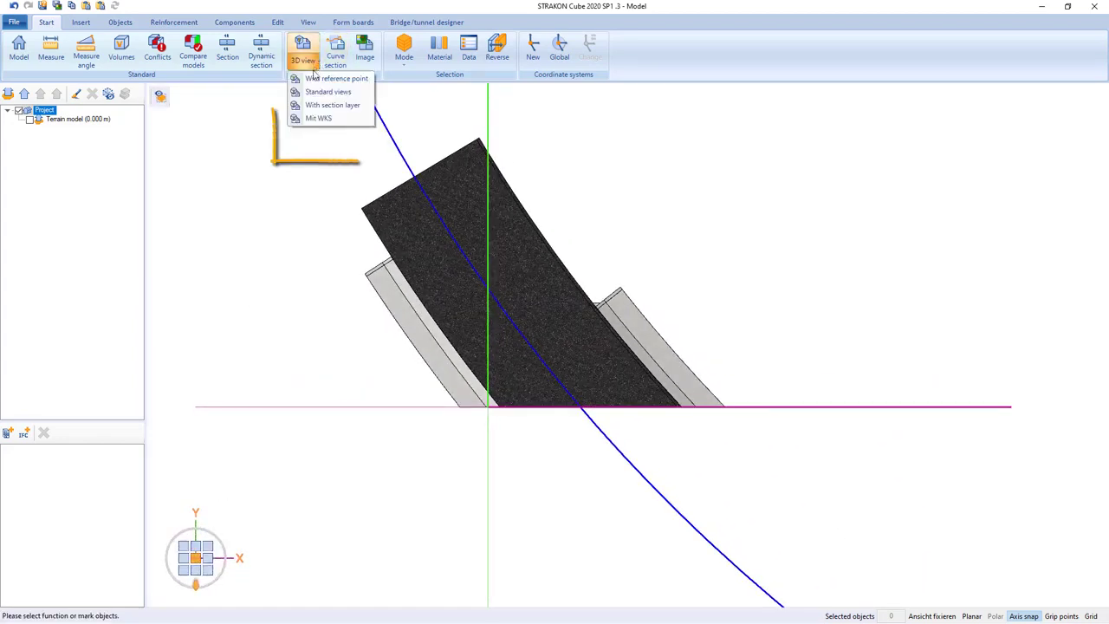
left_click(318, 118)
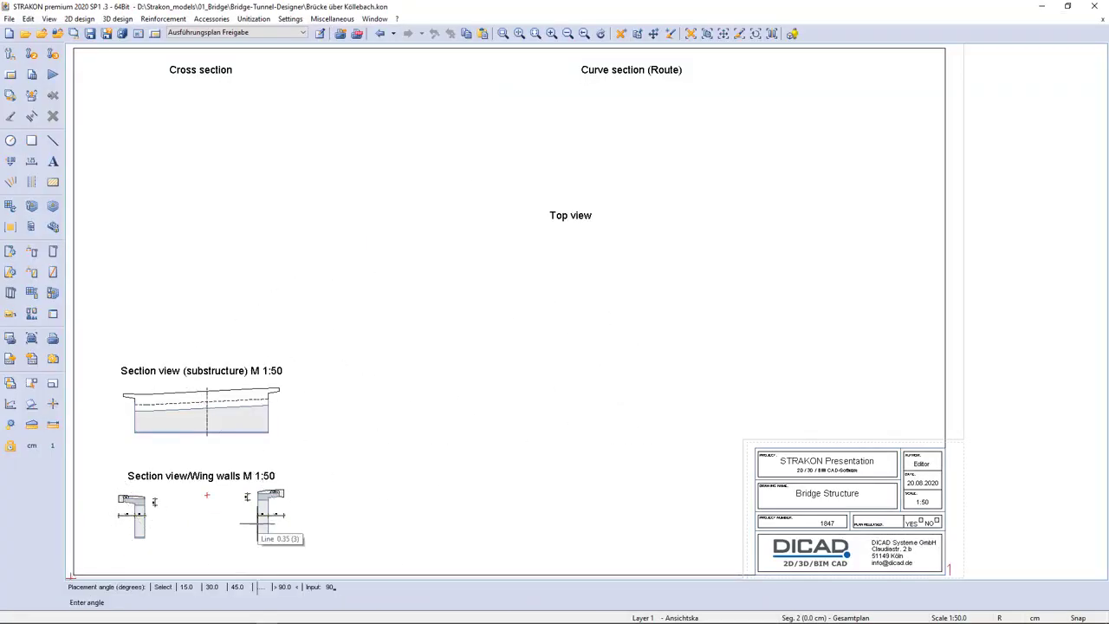
key("Return")
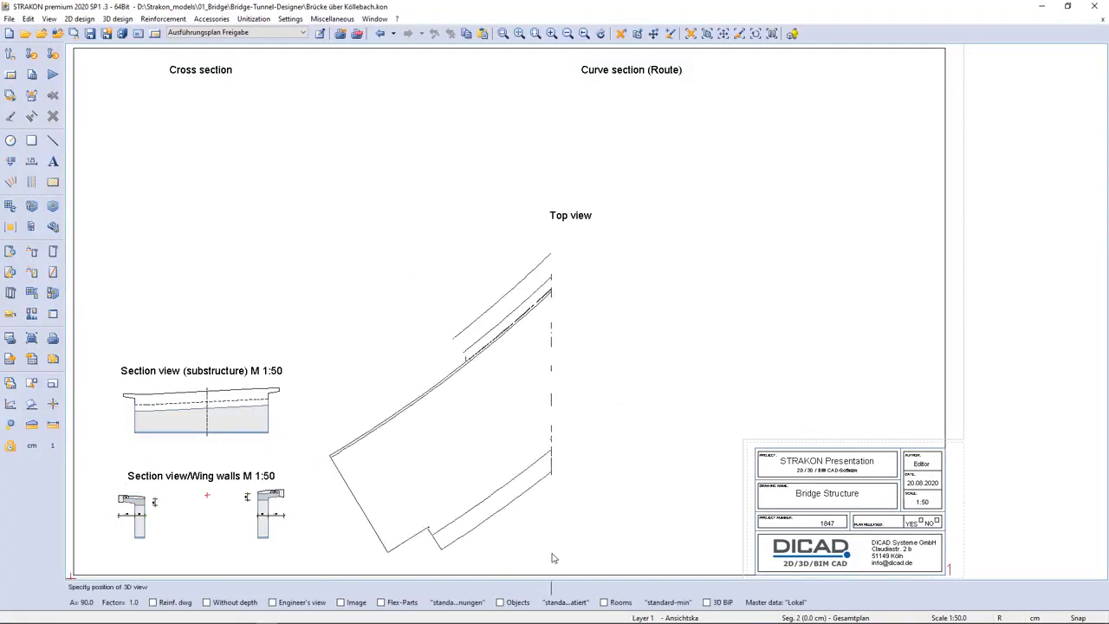
left_click(570, 572)
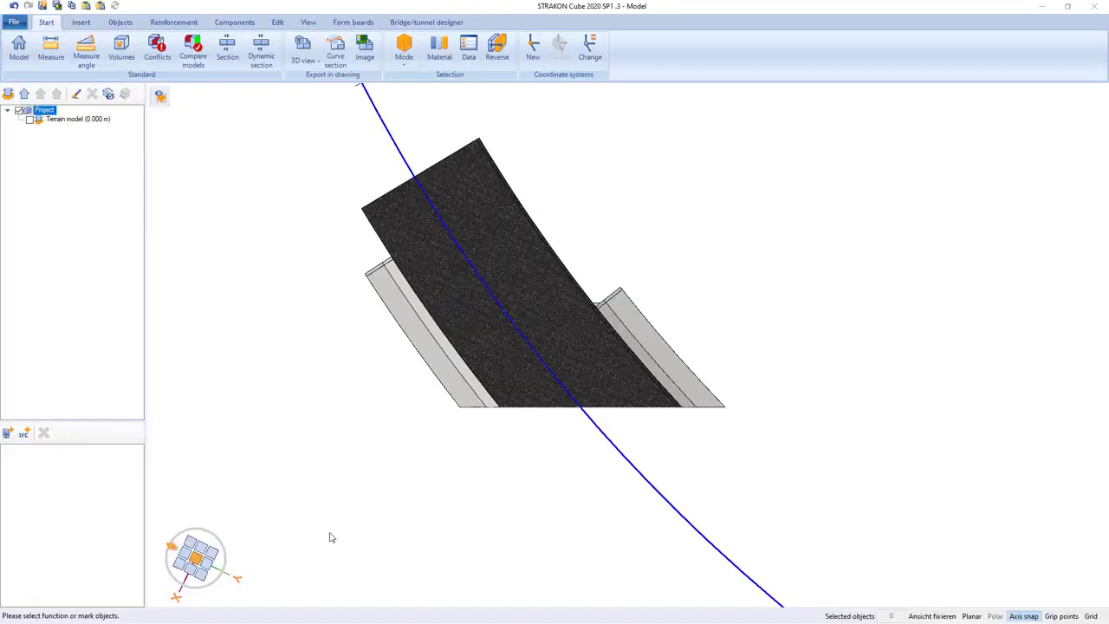
- Restore the full model and section it along the x'-axis again, keeping the half on the negative y' side
left_click(19, 53)
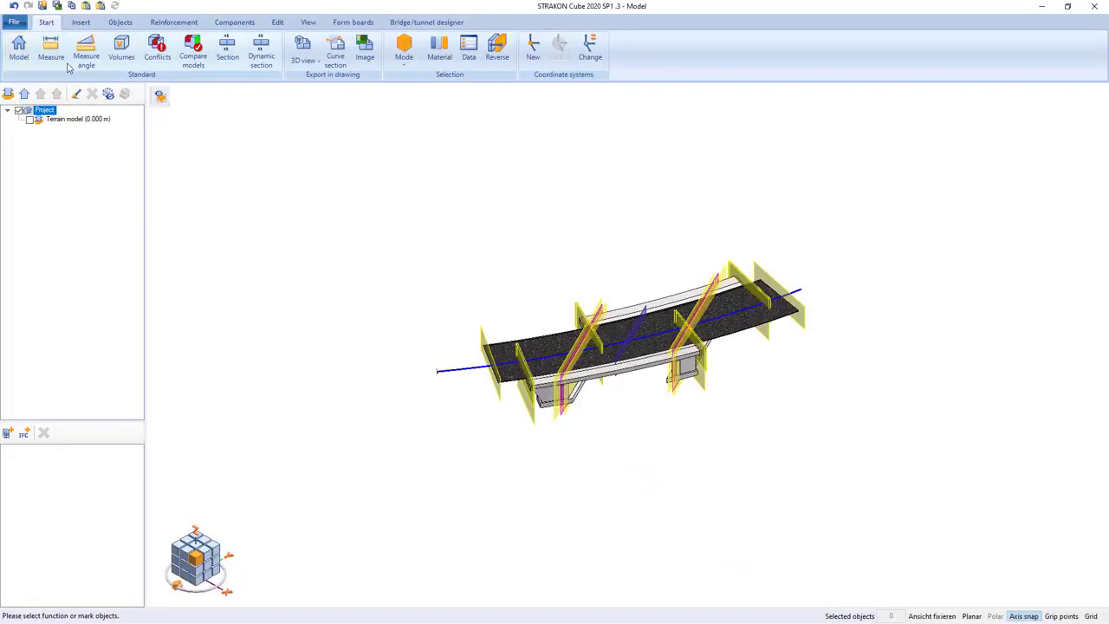
left_click(590, 54)
left_click(227, 50)
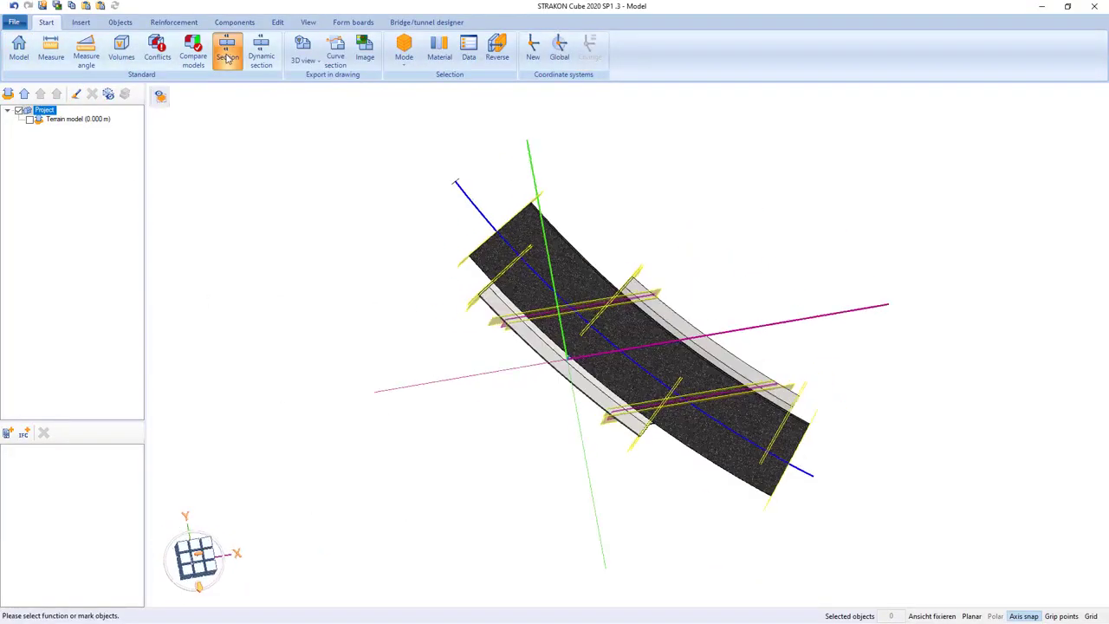
left_click(442, 353)
left_click(884, 353)
left_click(884, 551)
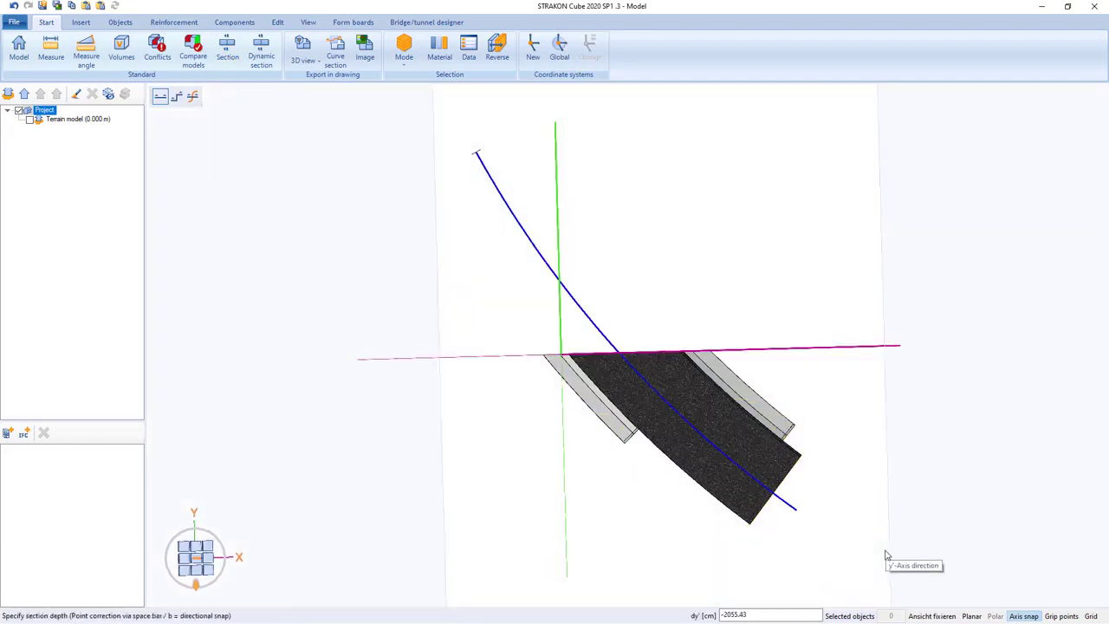
left_click(359, 401)
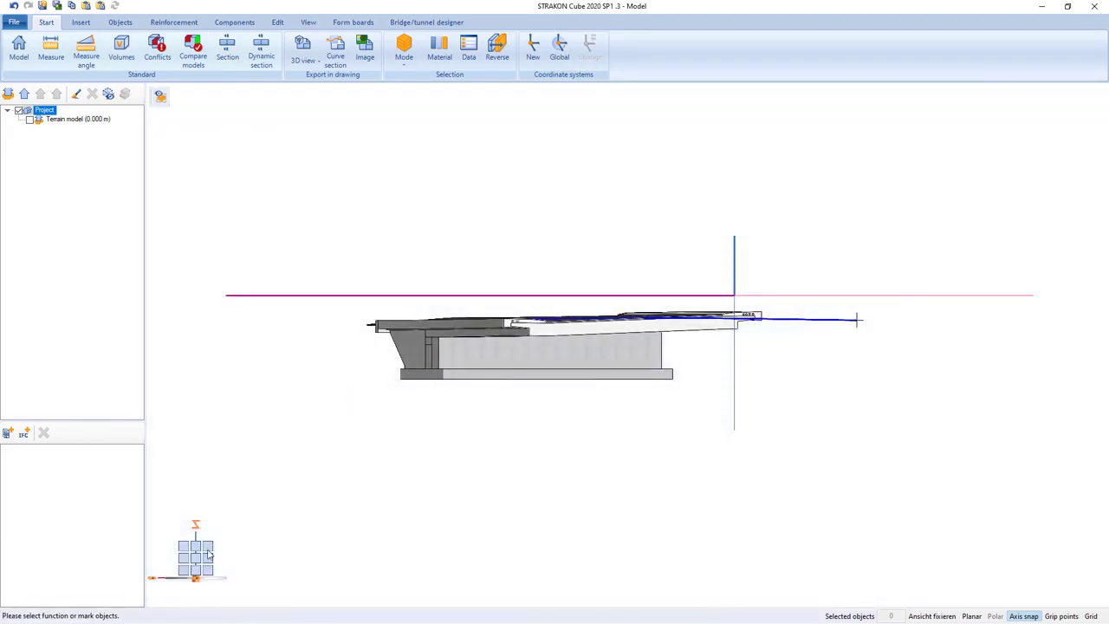
- Switch the second half to plan view and export it to the drawing as a 3D view with the working coordinate system
left_click(207, 549)
left_click(198, 552)
left_click(200, 552)
middle_click_drag(304, 463, 231, 303)
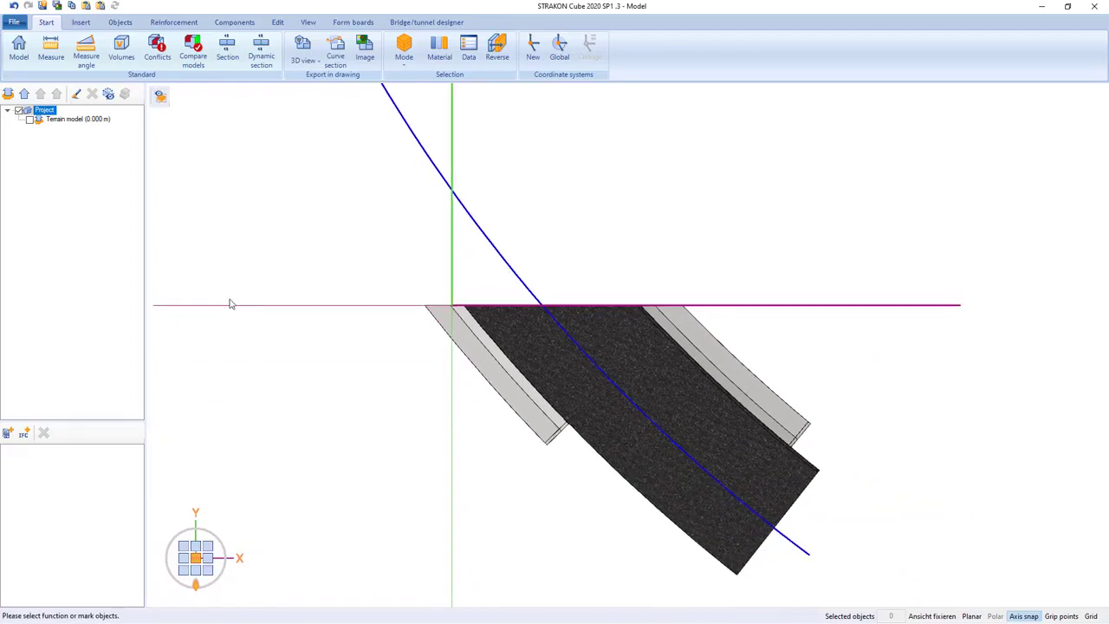
left_click(299, 68)
left_click(312, 122)
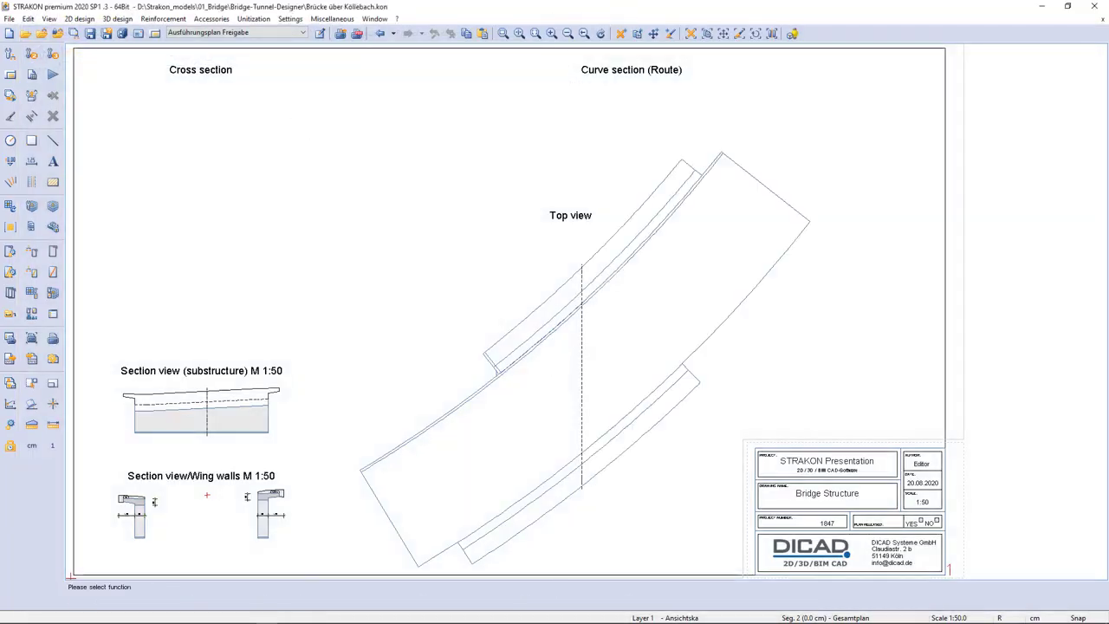
- Edit the section box of the top view's lower-left half to cut away the roadway and expose the abutment and wing walls
left_click(116, 586)
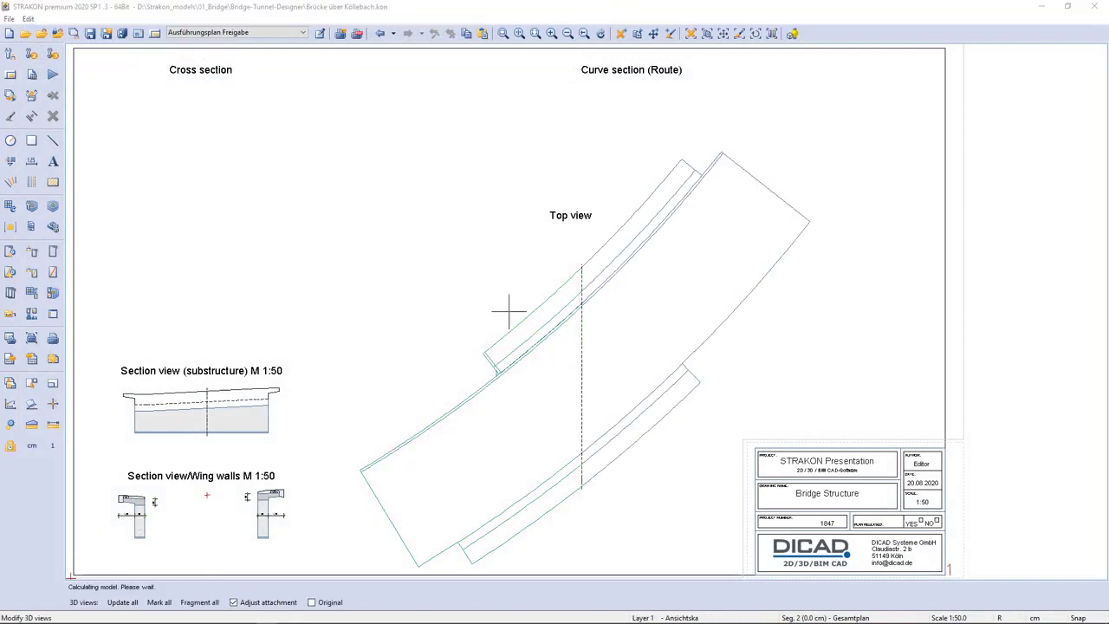
middle_click_drag(506, 339, 567, 286)
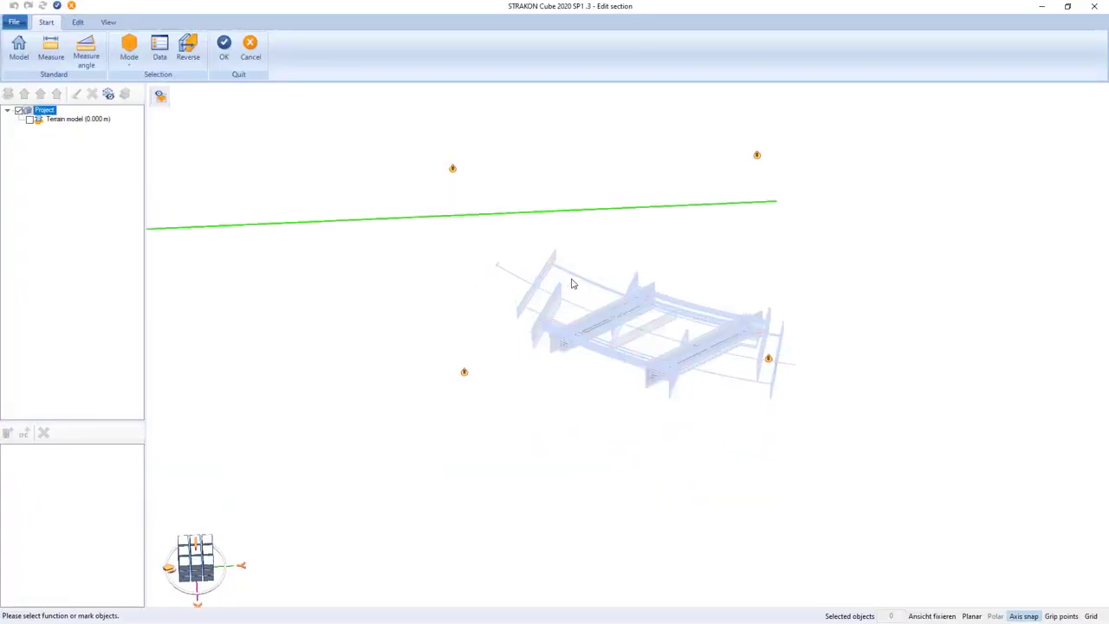
left_click(227, 45)
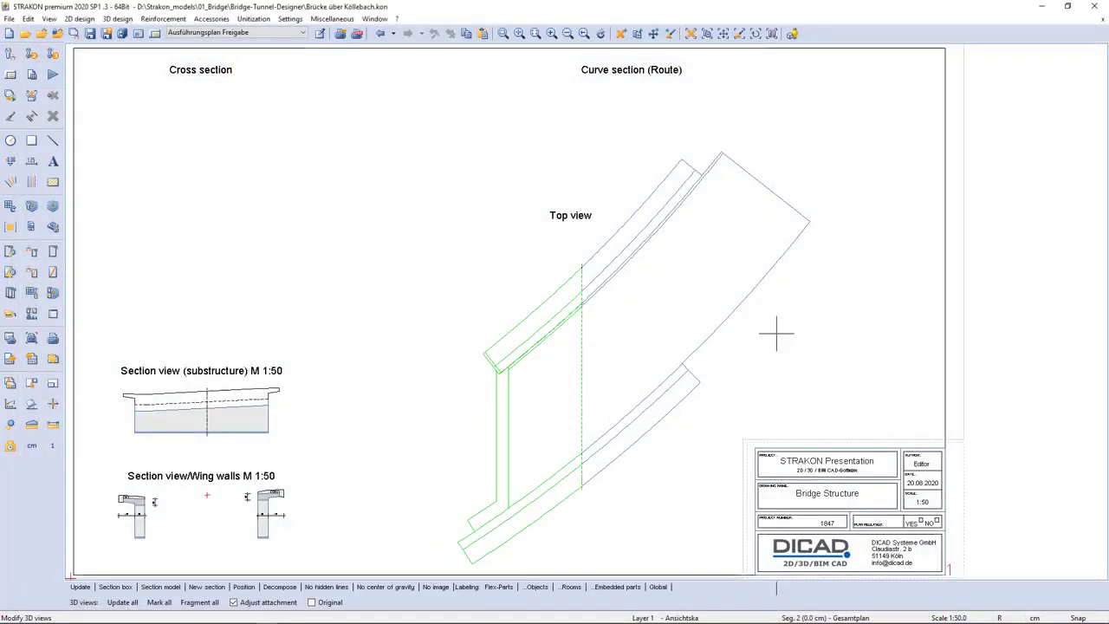
right_click(863, 399)
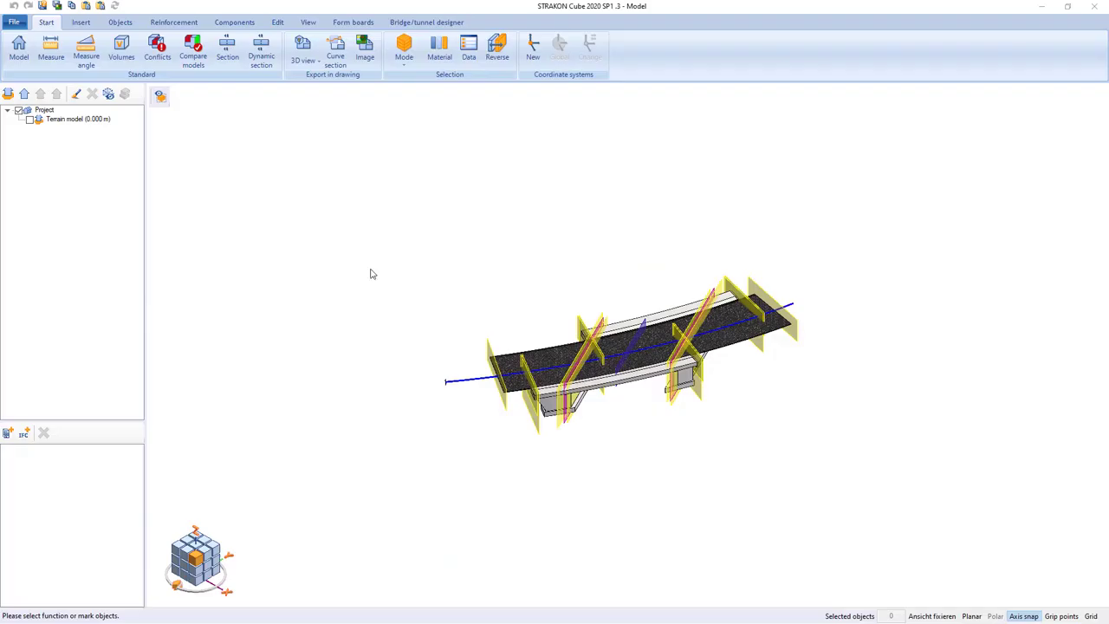
- Create a curve section along the road axis through all bridge objects and place it under the Curve section (Route) title
left_click(340, 54)
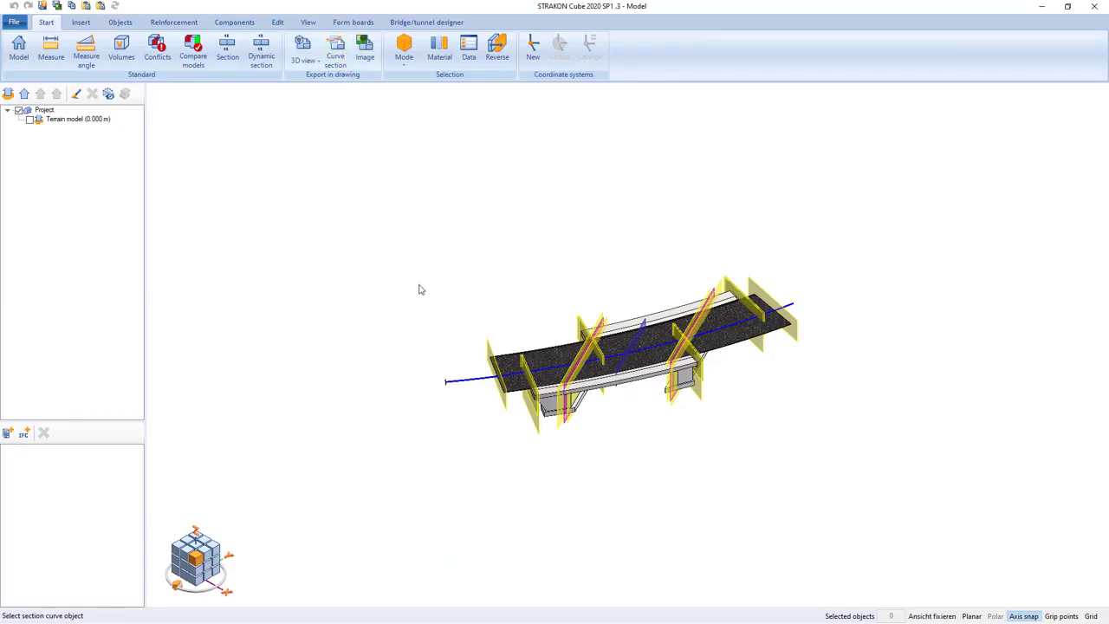
left_click(477, 386)
left_click(447, 387)
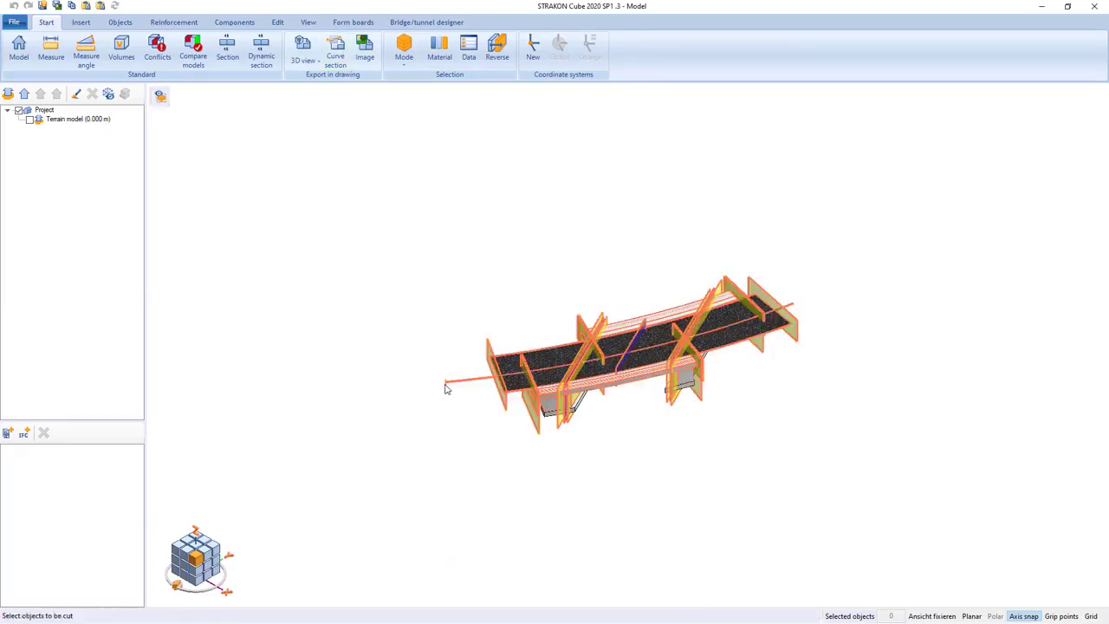
mouse_move(400, 224)
left_mouse_down()
mouse_move(661, 441)
mouse_move(875, 492)
left_mouse_up()
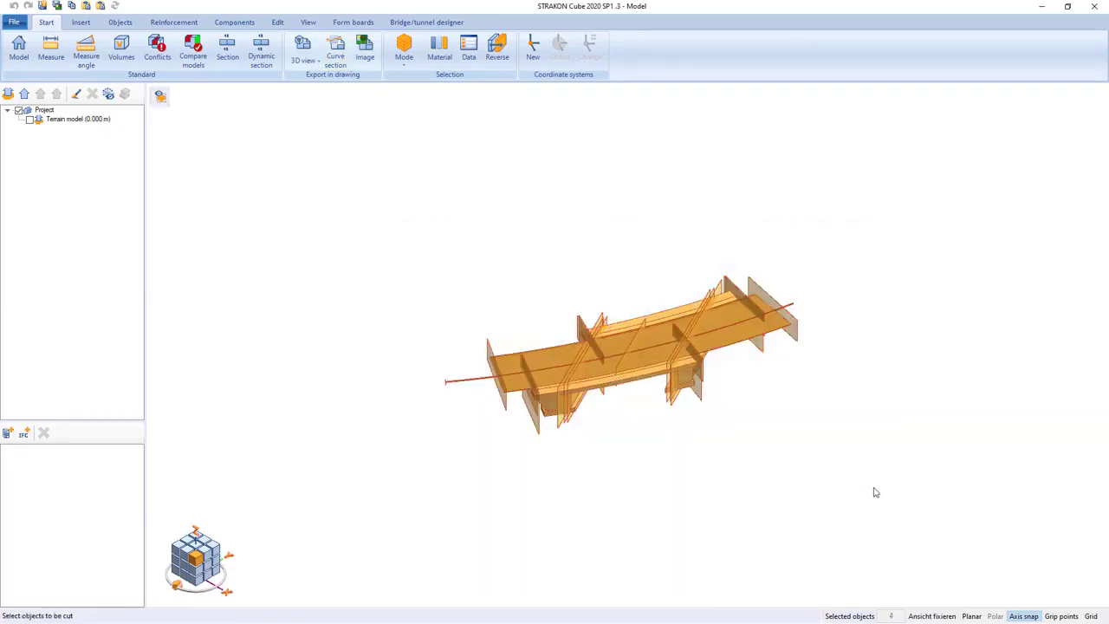
right_click(875, 492)
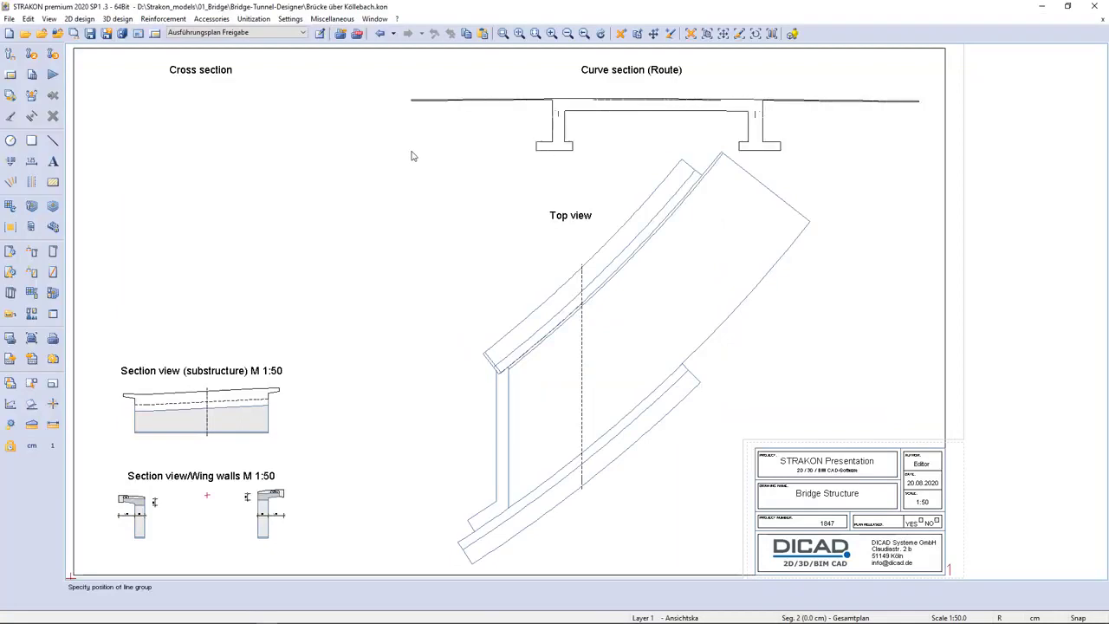
left_click(411, 151)
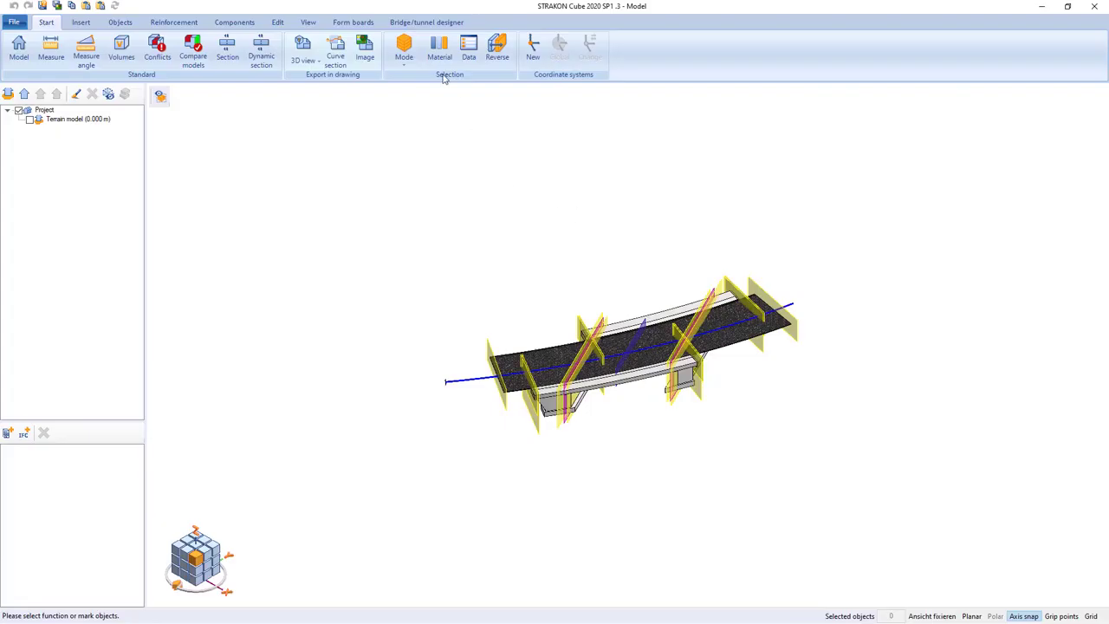
- Cut an orthogonal section through the superstructure between the abutments at about station 95.5 m and export it to the drawing as a 3D view
left_click(400, 22)
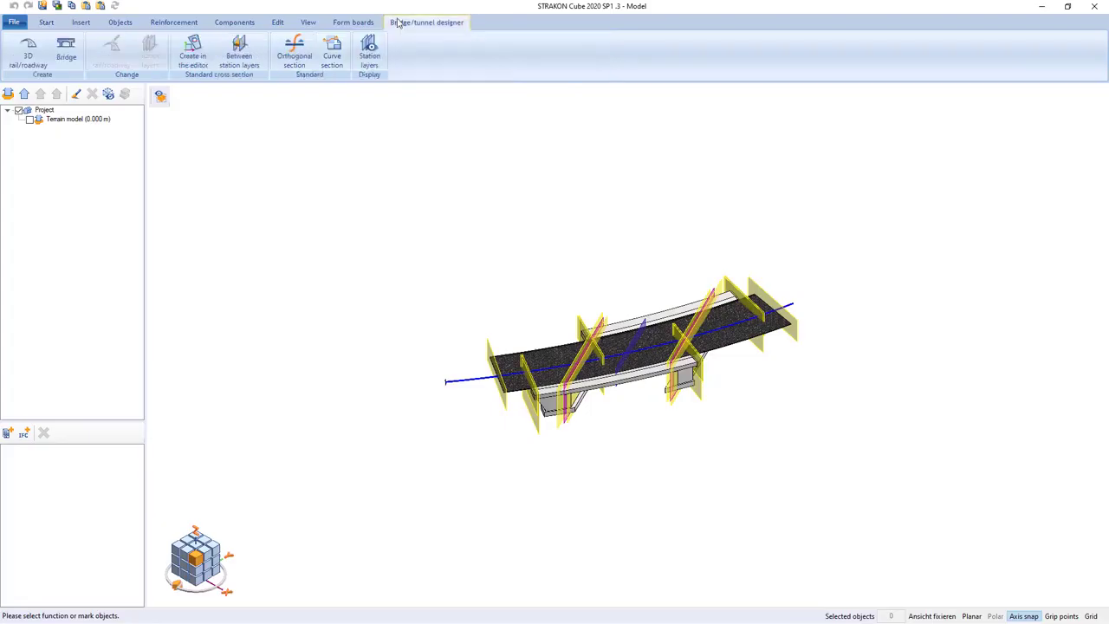
left_click(296, 54)
left_click(447, 382)
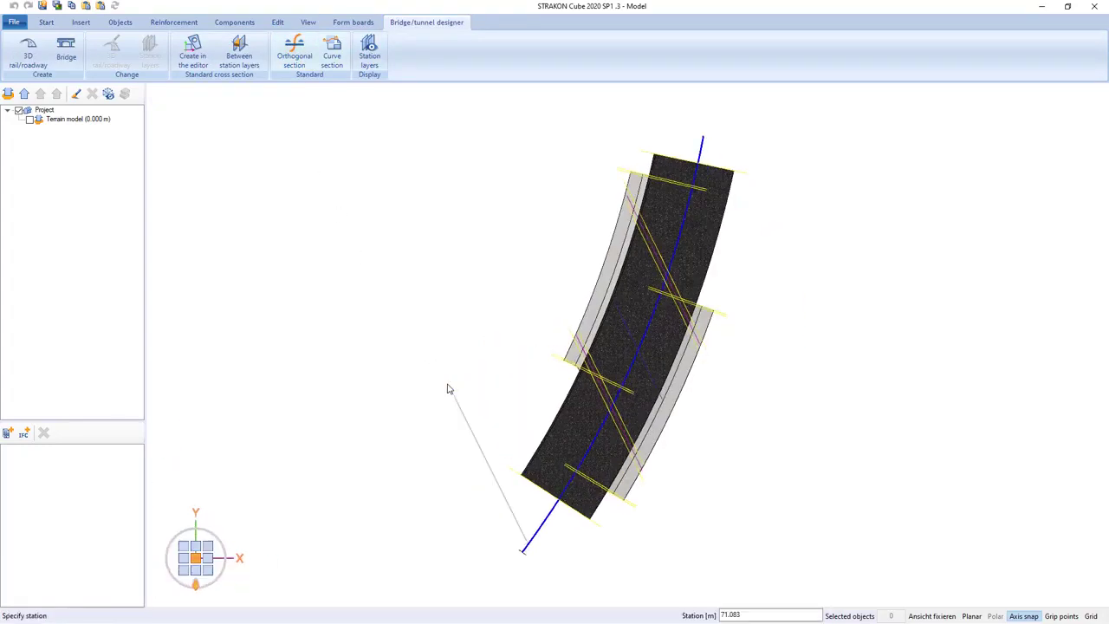
left_click(550, 304)
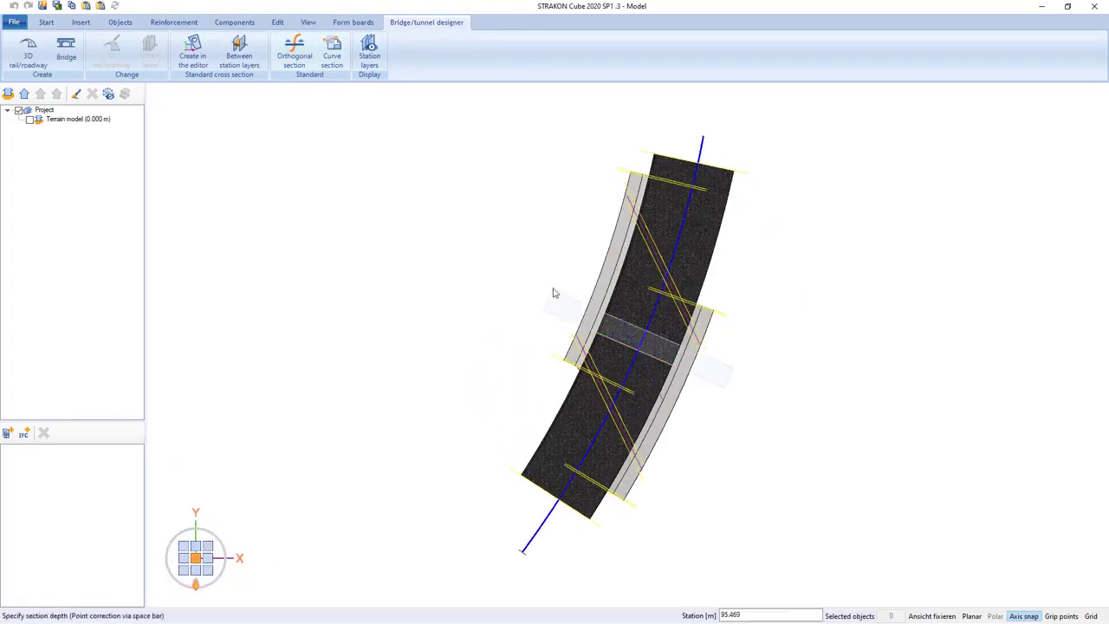
left_click(554, 295)
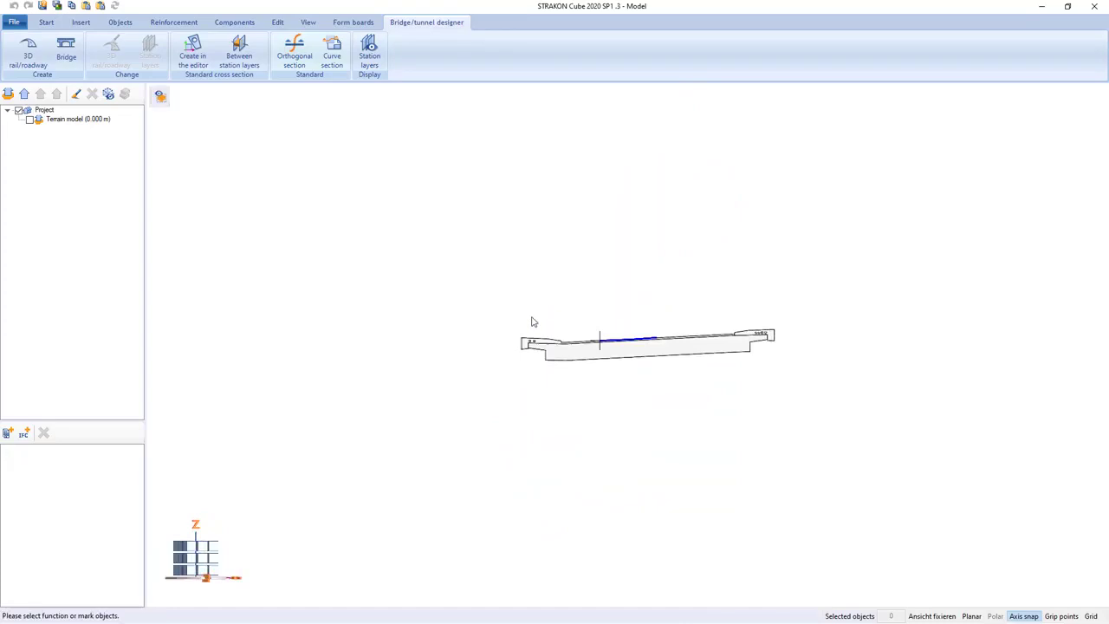
left_click(46, 23)
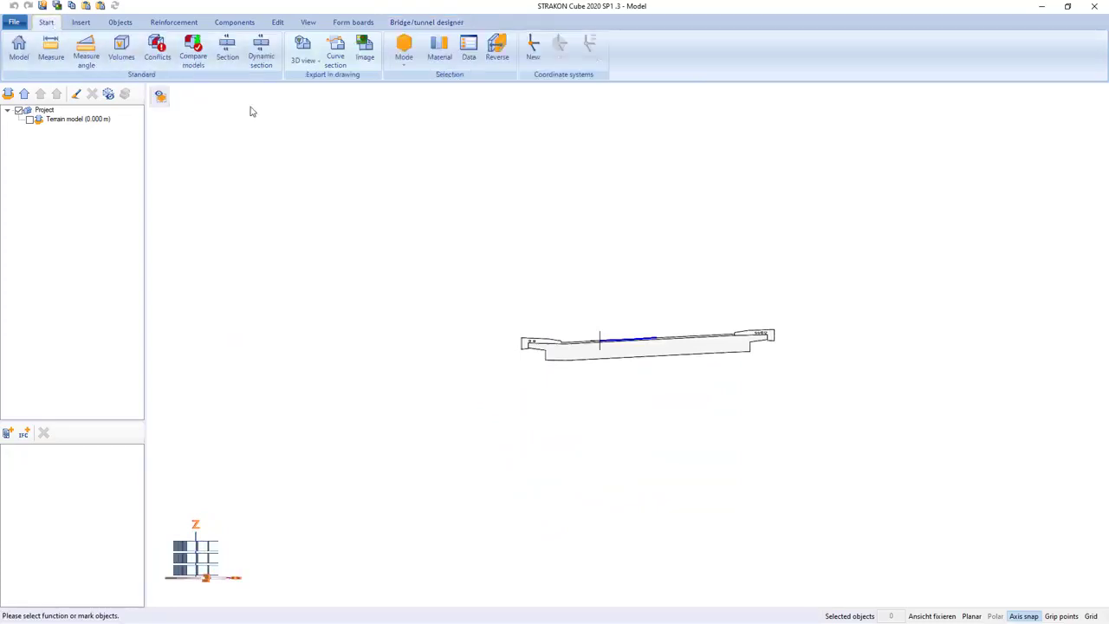
left_click(303, 51)
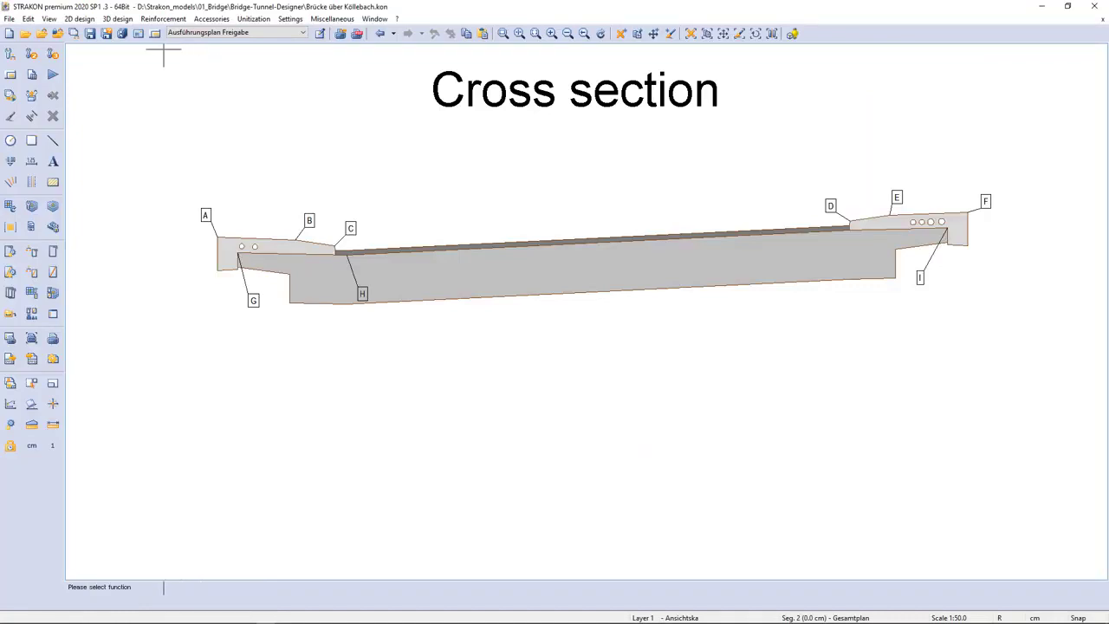
- Insert the bridge construction's height table below the cross section with an increment of 5.0
left_click(118, 18)
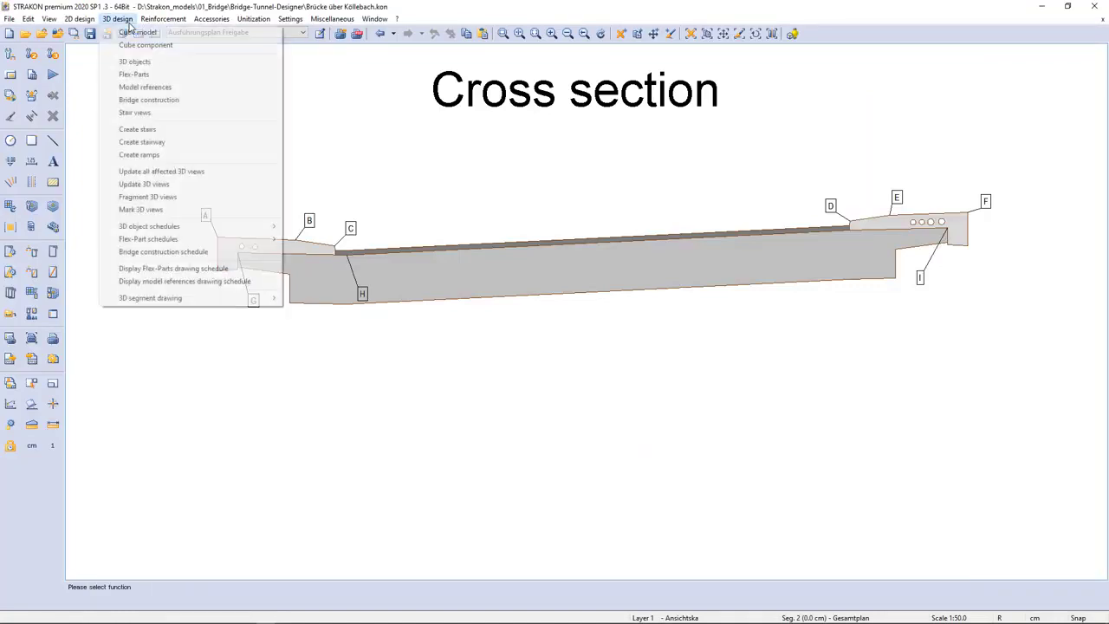
left_click(143, 100)
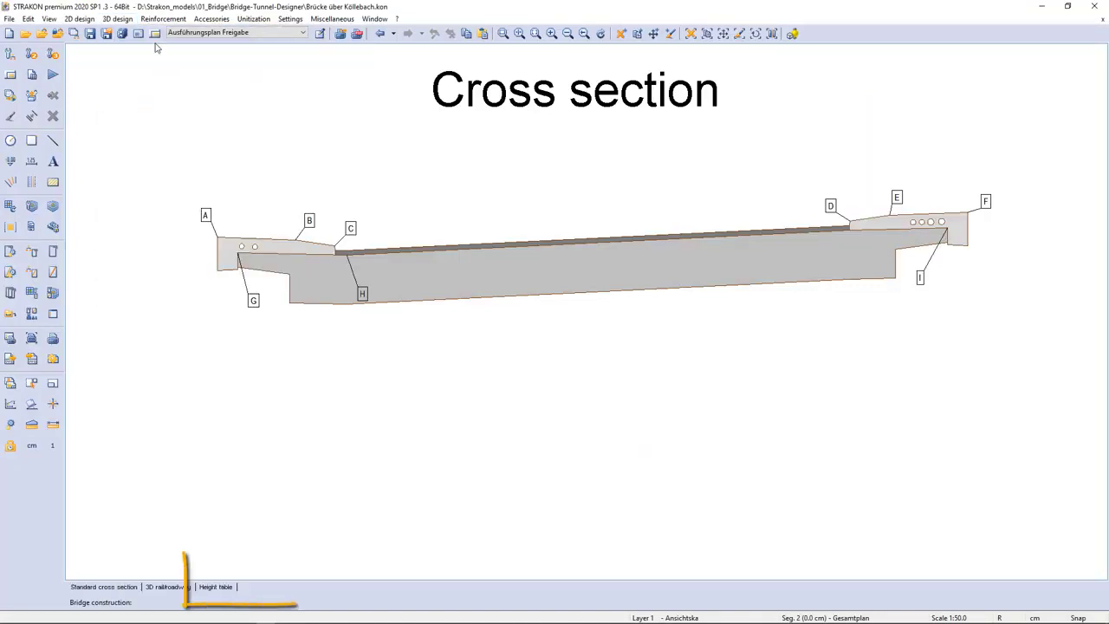
left_click(215, 587)
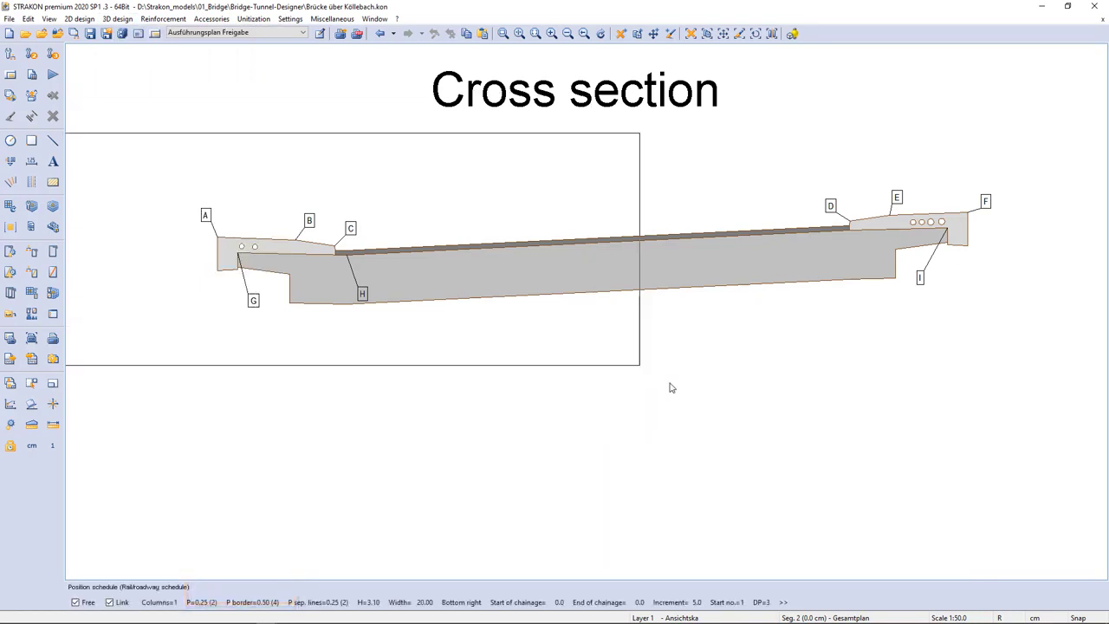
scroll(780, 390, "up", 2)
scroll(921, 446, "down", 1)
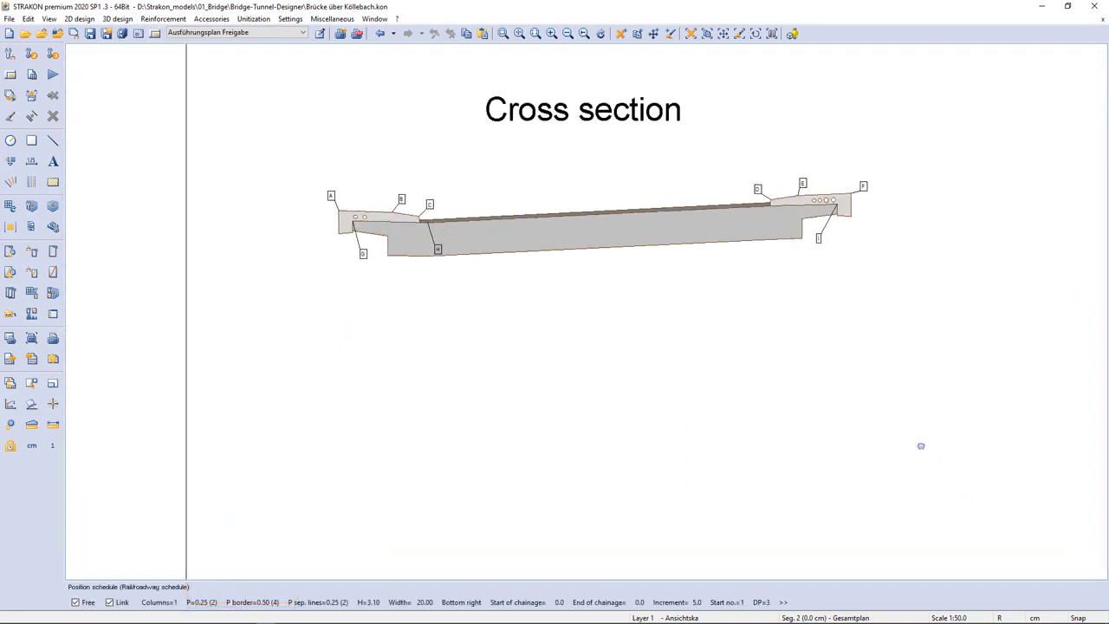
left_click(951, 451)
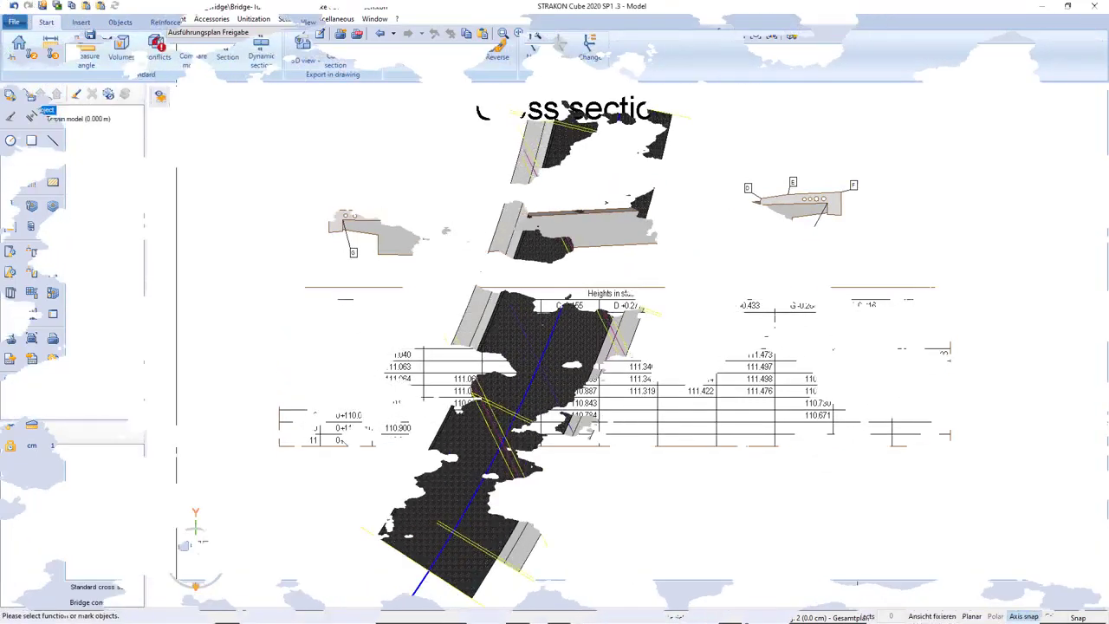
- In the STRAKON Cube model, set the station of the roadway's separation layer FW3 to 105 m
left_click(414, 24)
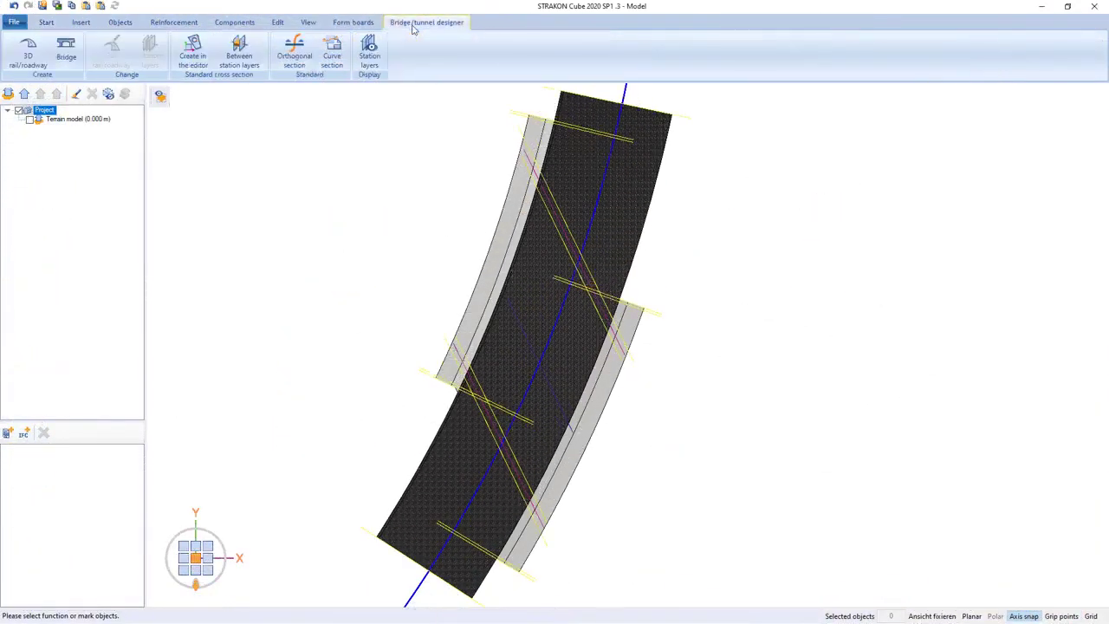
left_click(594, 217)
left_click(157, 59)
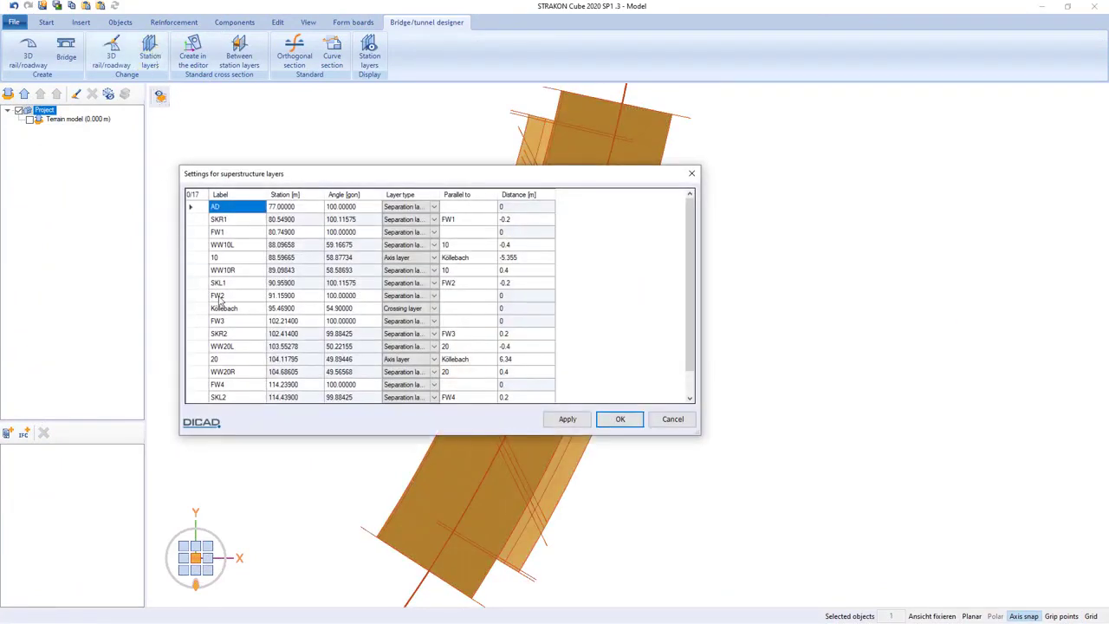
left_click(286, 320)
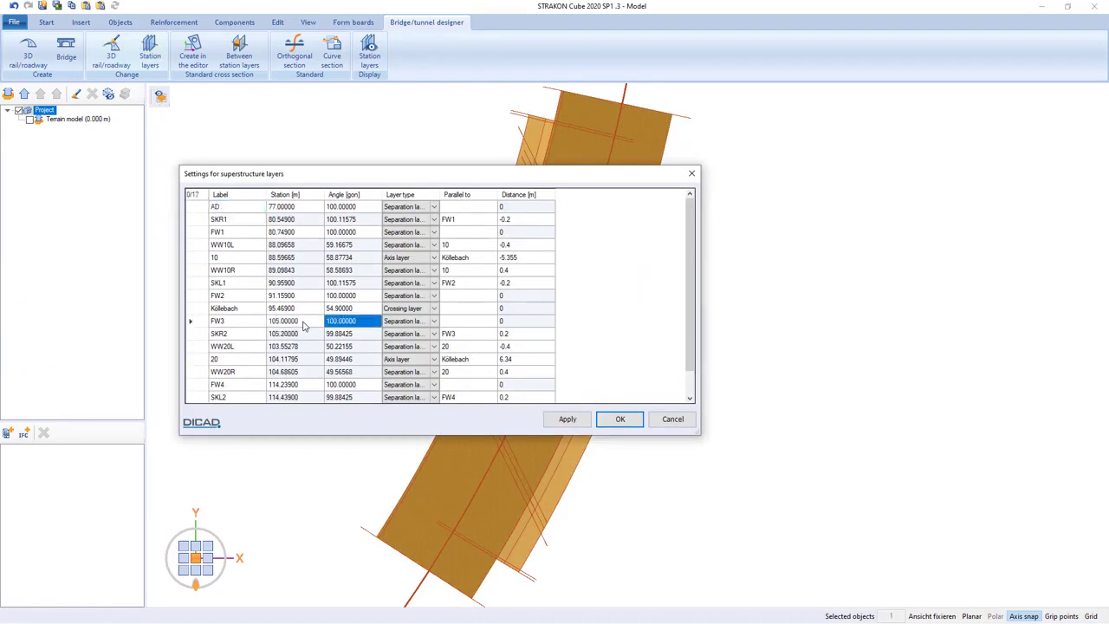
left_click_drag(446, 180, 307, 185)
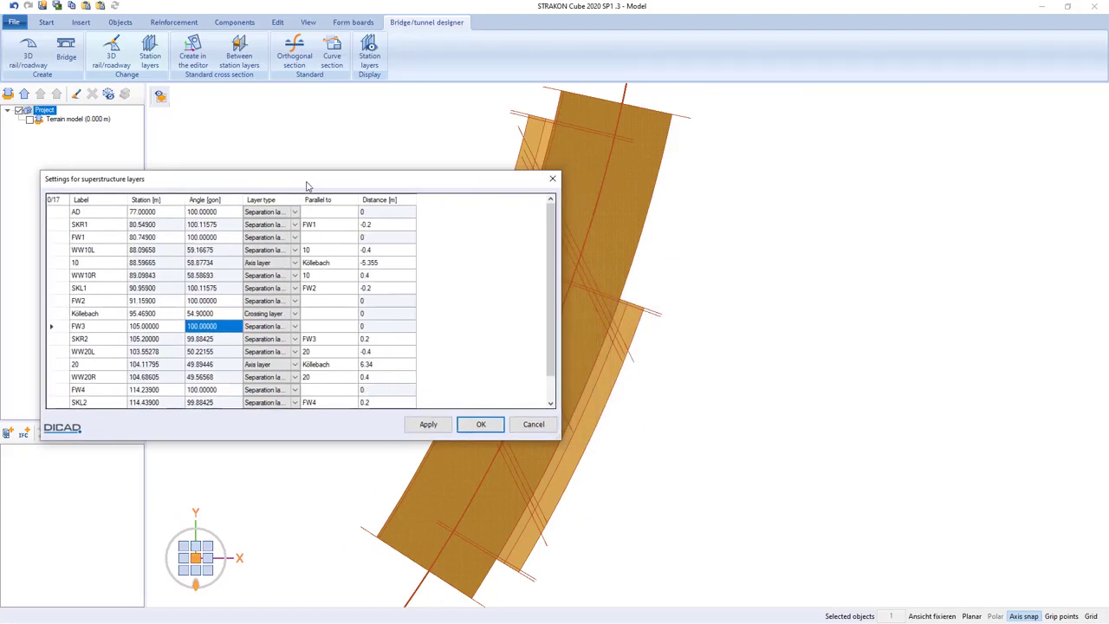
left_click(473, 424)
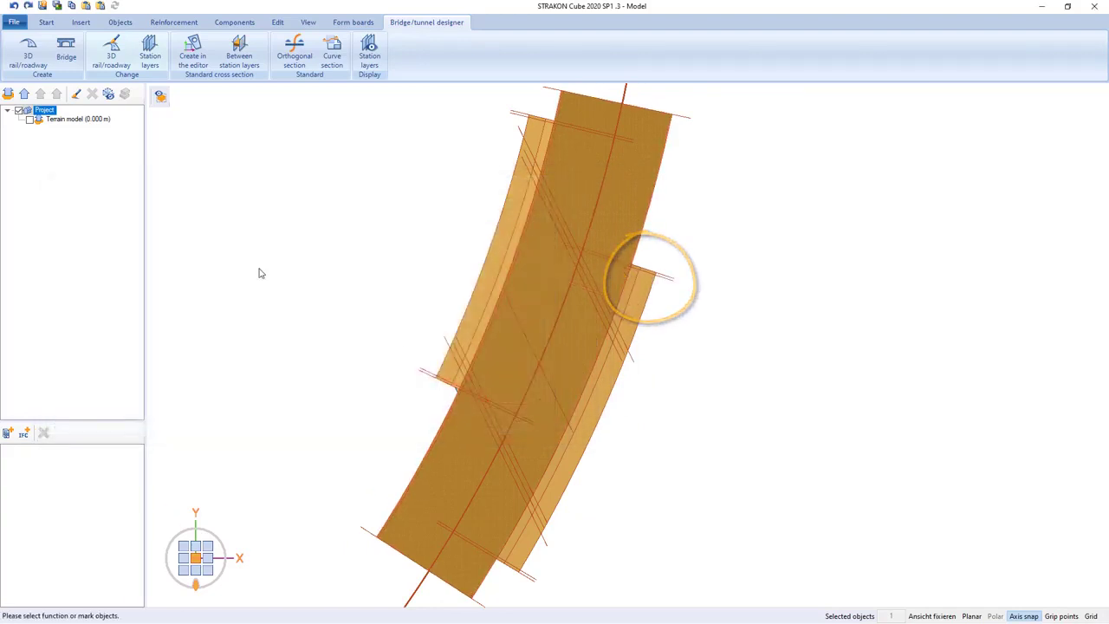
- Increase the start radius of the roadway axis's first arc, starting at station 71.087 m, and apply it to the bridge
left_click(111, 54)
left_click(367, 226)
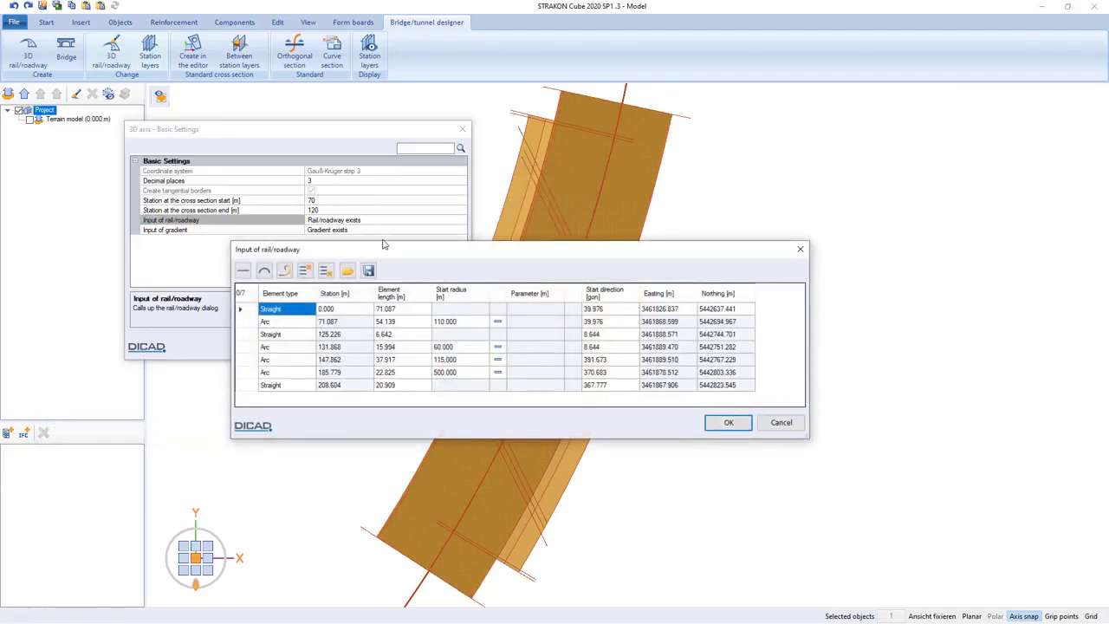
left_click(459, 322)
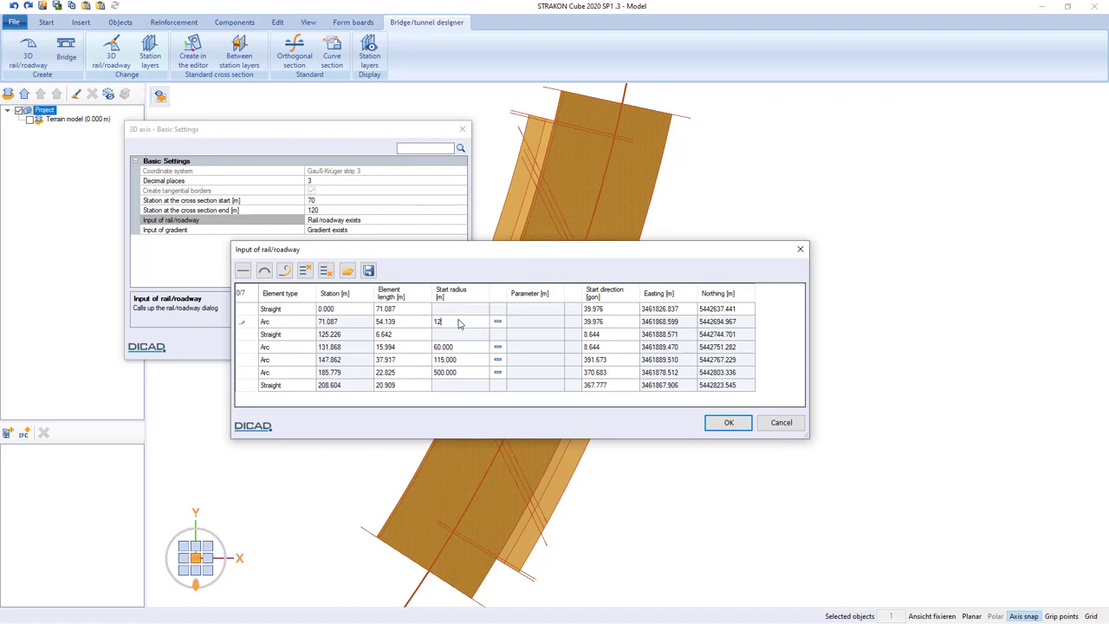
left_click(719, 422)
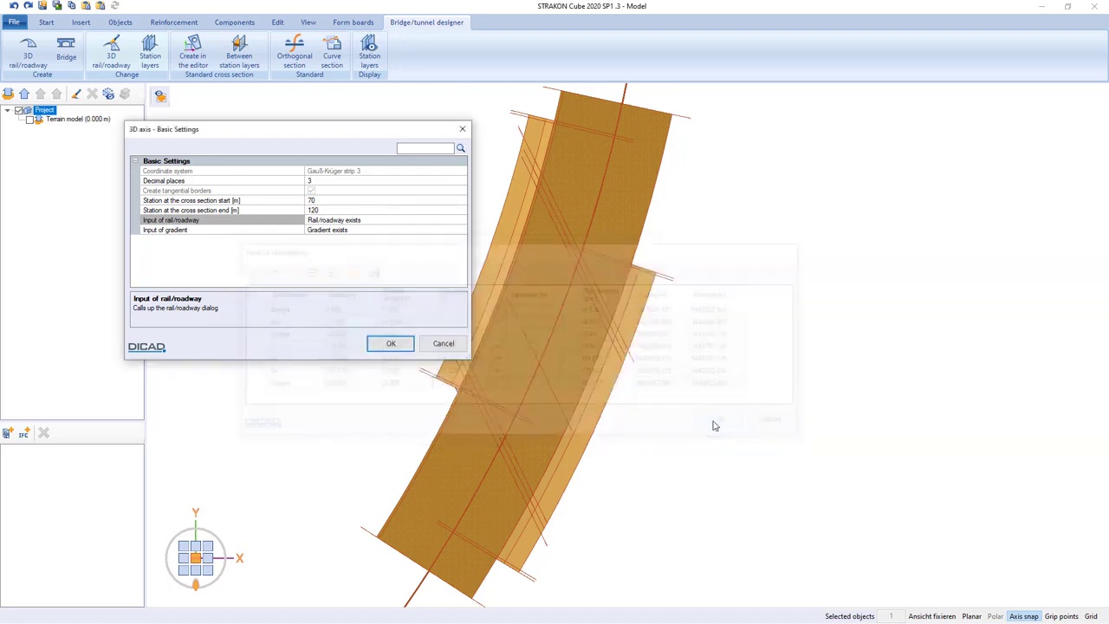
left_click(391, 345)
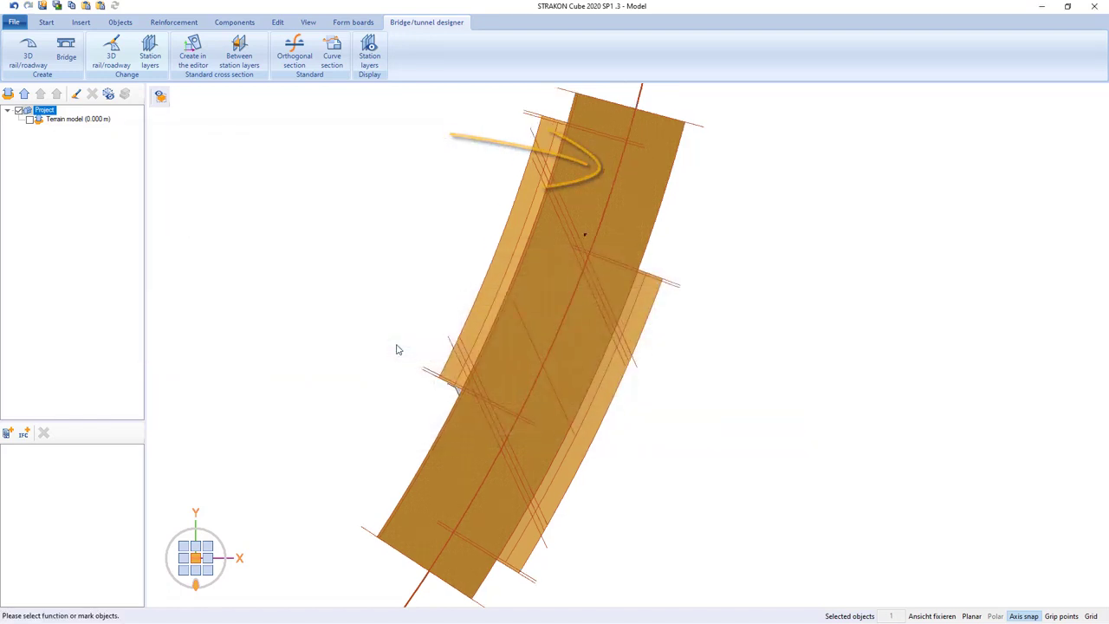